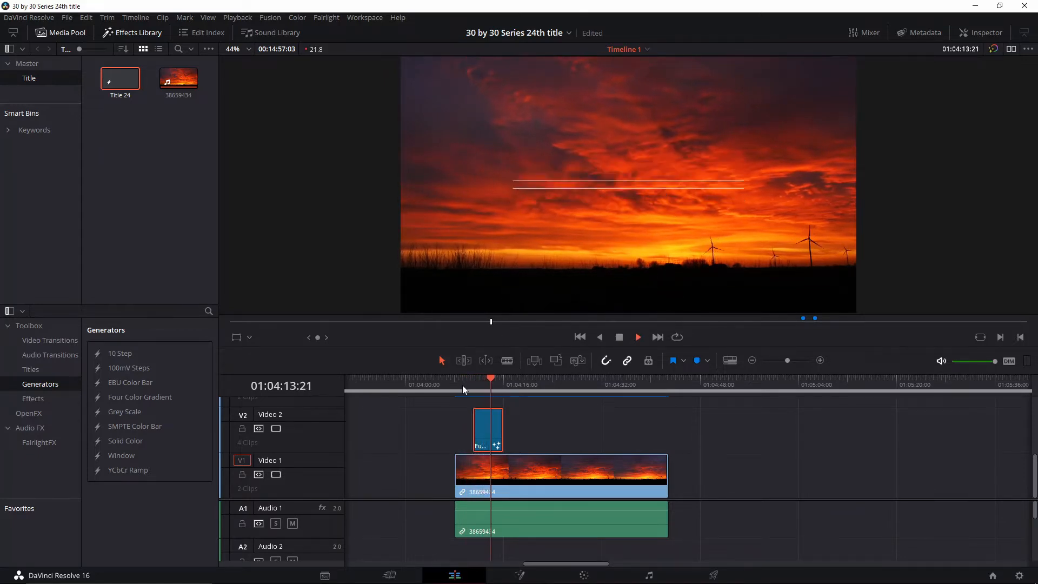
- Create a new Fusion composition clip in the Title bin with the default 5-second duration at 24 fps, and open it on the Fusion page
{"action": "key", "text": "space"}
{"action": "right_click", "coordinate": [158, 178]}
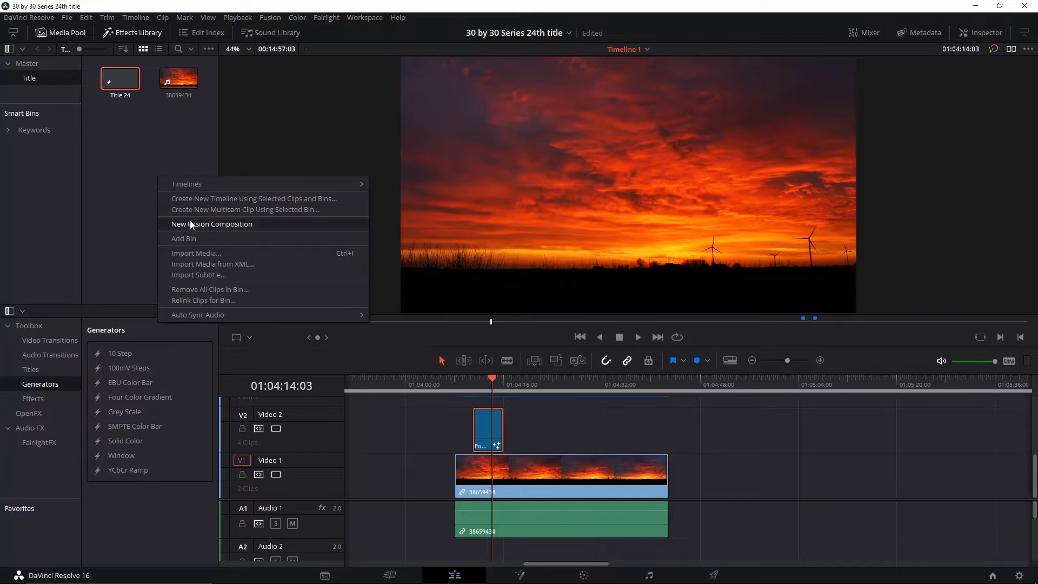
{"action": "left_click", "coordinate": [189, 223]}
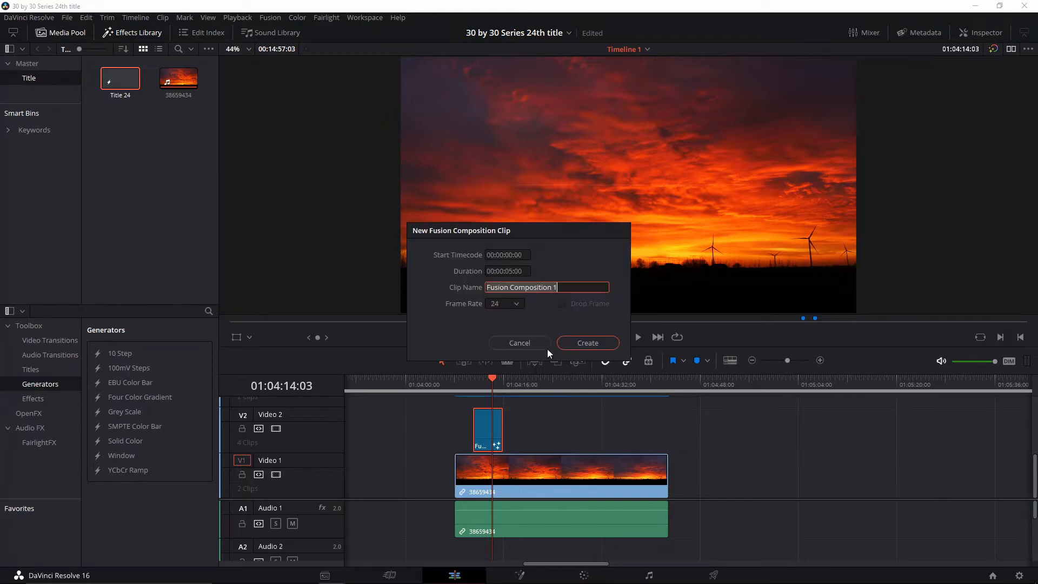
{"action": "left_click", "coordinate": [581, 348]}
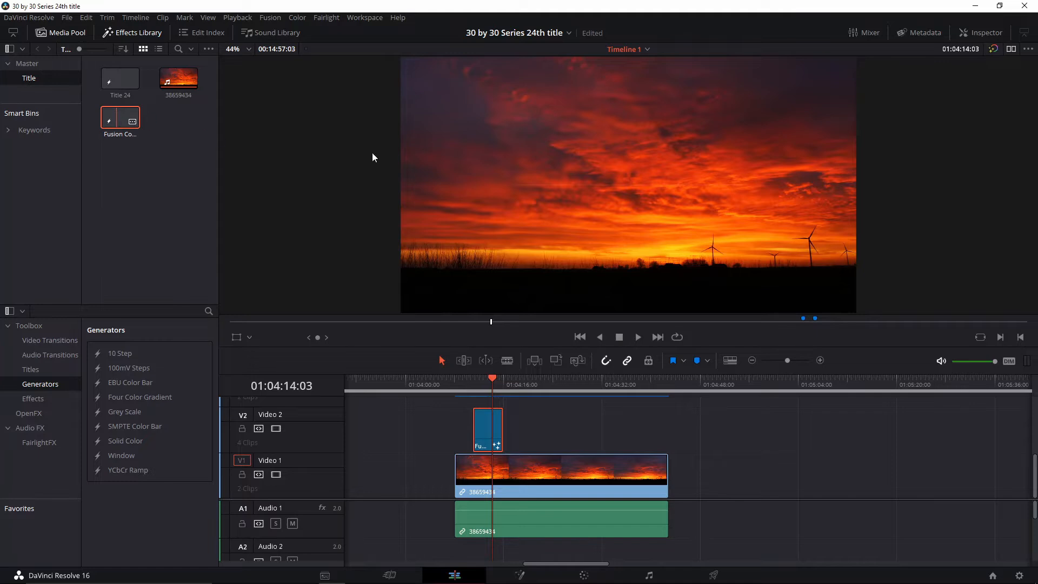
{"action": "key", "text": "shift+5"}
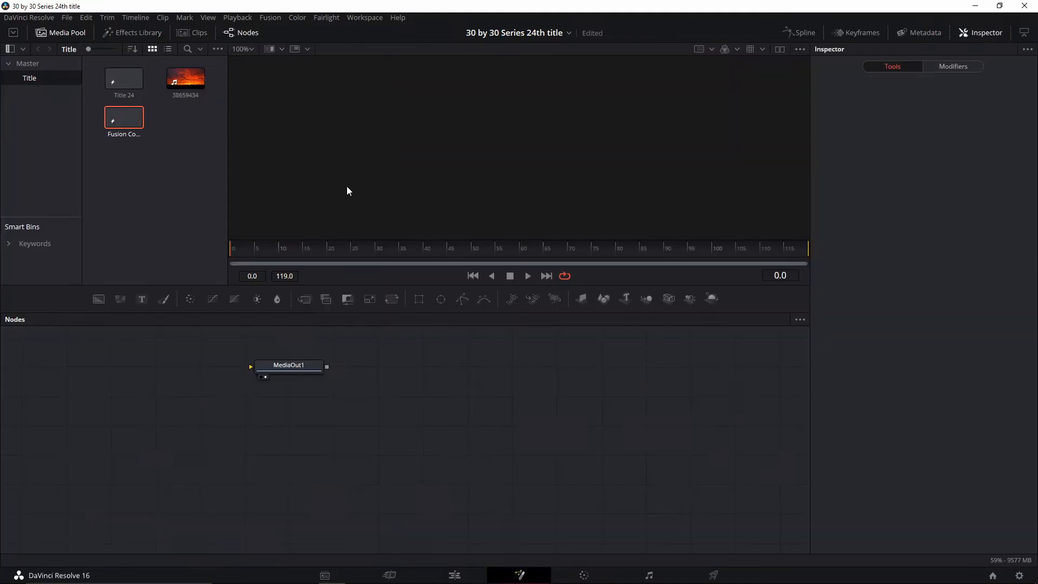
- Add a Background node connected to MediaOut1 and insert a Merge node between the two, spacing the nodes out in a row
{"action": "left_click_drag", "start_coordinate": [325, 372], "coordinate": [577, 416]}
{"action": "left_click", "coordinate": [100, 303]}
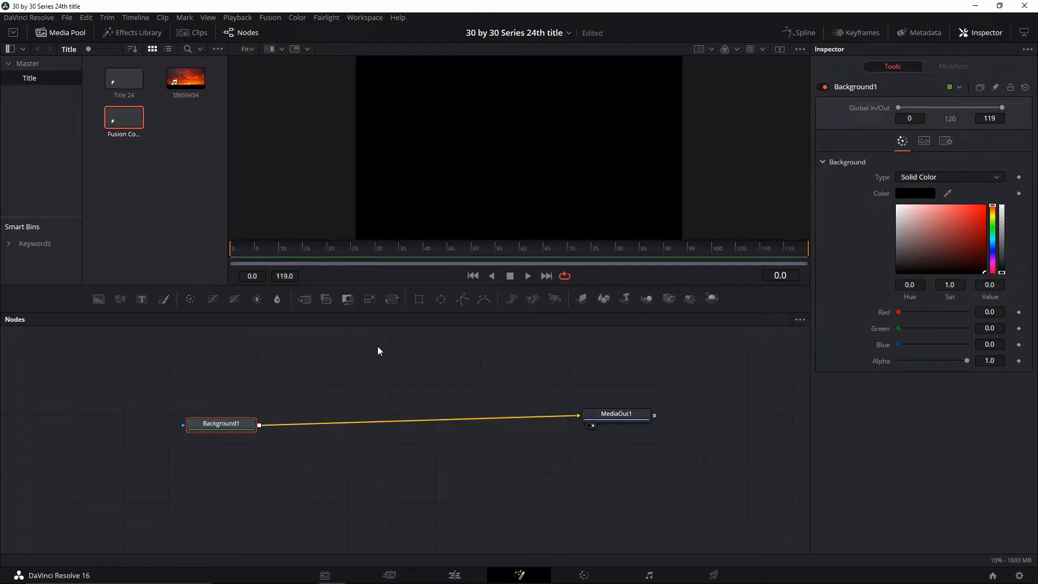
{"action": "left_click", "coordinate": [306, 298]}
{"action": "left_click_drag", "start_coordinate": [328, 427], "coordinate": [436, 426]}
- Set the Background1 colour to dark red, with saturation about 0.97 and value about 0.425
{"action": "left_click", "coordinate": [214, 427]}
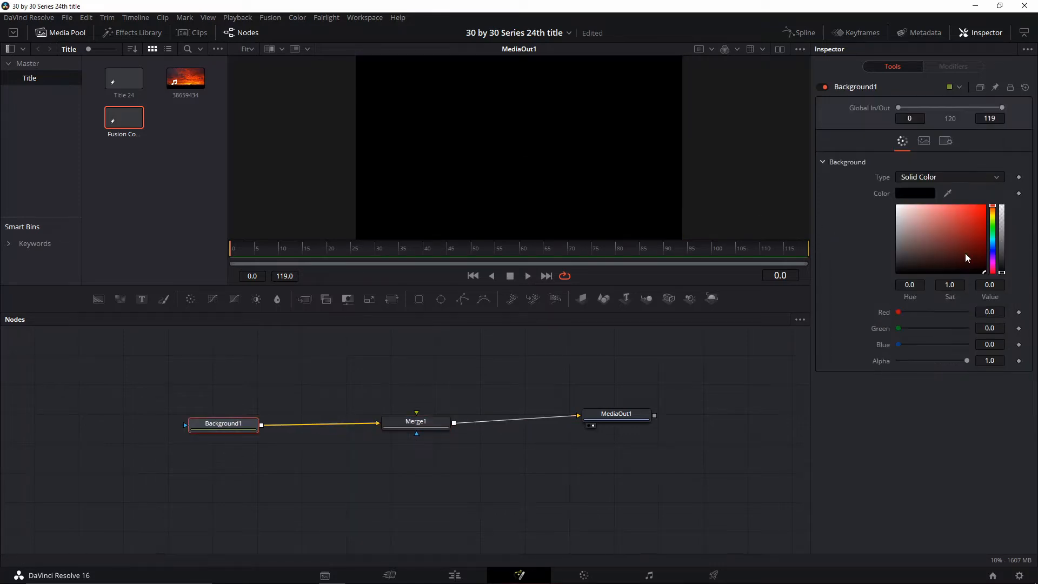
{"action": "left_click_drag", "start_coordinate": [967, 257], "coordinate": [983, 244]}
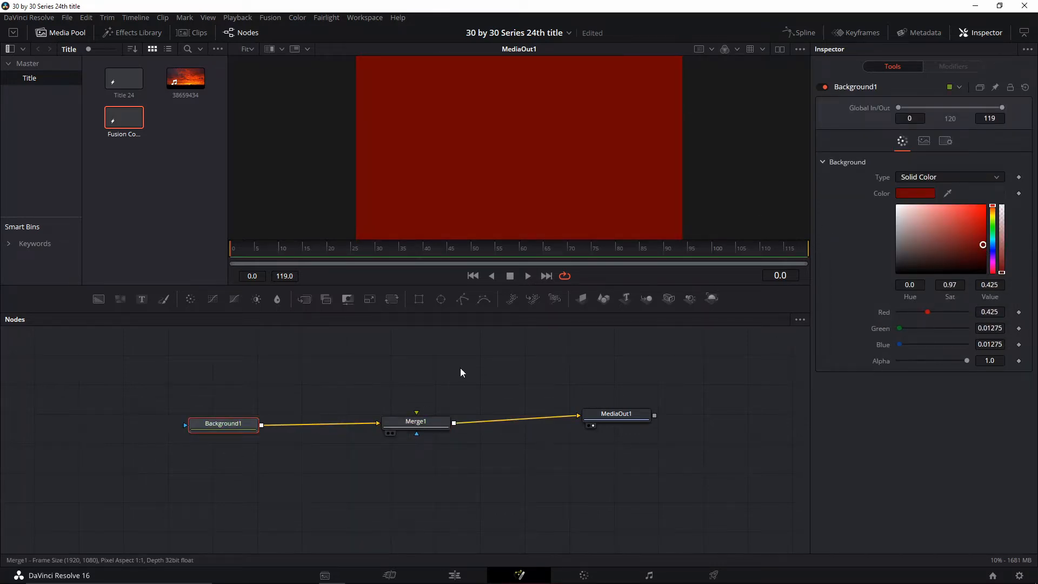
- Add a second, separate Background node and connect it to the foreground input of Merge1
{"action": "left_click", "coordinate": [476, 368]}
{"action": "left_click", "coordinate": [99, 299]}
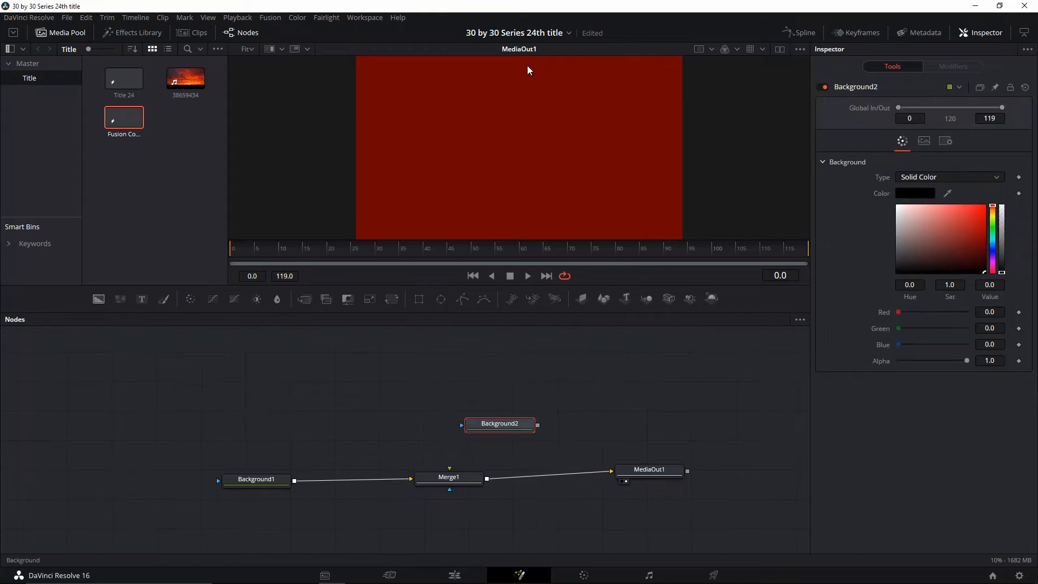
{"action": "left_click_drag", "start_coordinate": [514, 423], "coordinate": [449, 469]}
{"action": "left_click", "coordinate": [439, 480]}
- Insert a second Merge node between Background2 and Merge1, leaving room around both nodes
{"action": "left_click", "coordinate": [333, 361]}
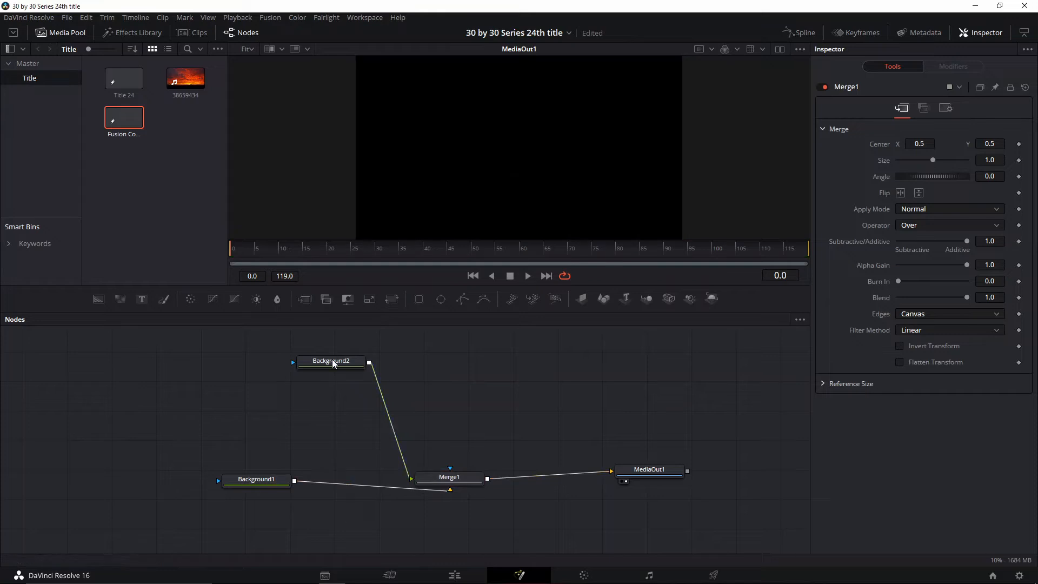
{"action": "left_click_drag", "start_coordinate": [332, 362], "coordinate": [270, 353]}
{"action": "left_click", "coordinate": [305, 299]}
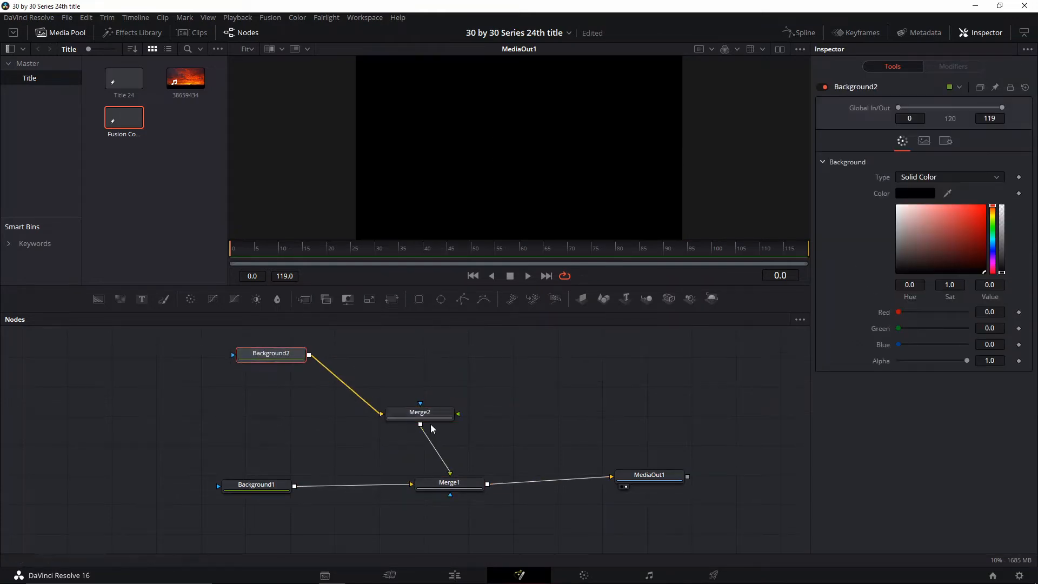
{"action": "left_click_drag", "start_coordinate": [422, 413], "coordinate": [438, 369]}
- Attach a Mask Paint node to Background2 as its mask and place it directly above that node
{"action": "left_click", "coordinate": [279, 353]}
{"action": "left_click_drag", "start_coordinate": [238, 337], "coordinate": [287, 417]}
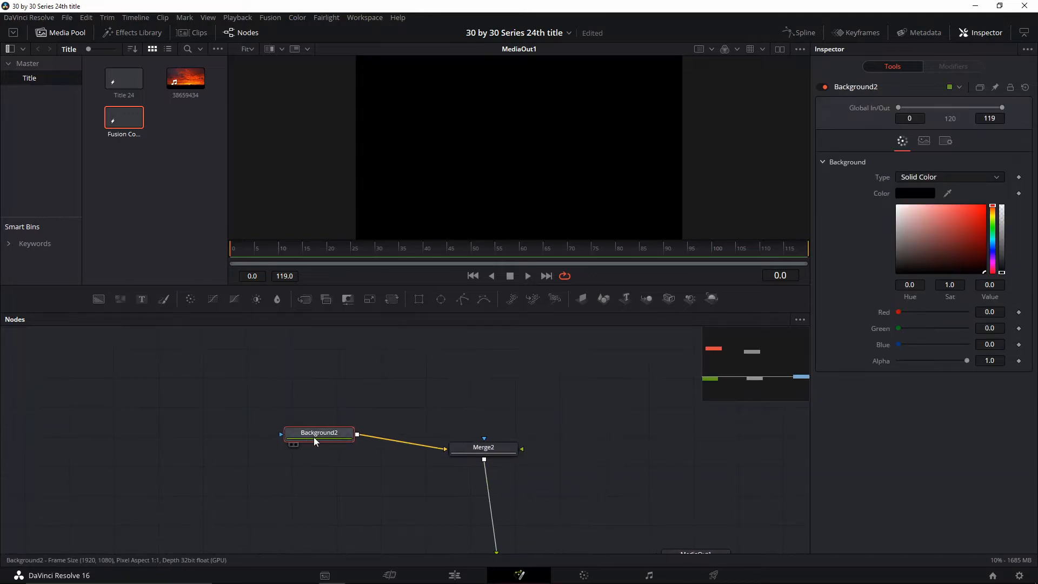
{"action": "key", "text": "shift+space"}
{"action": "type", "text": "maks"}
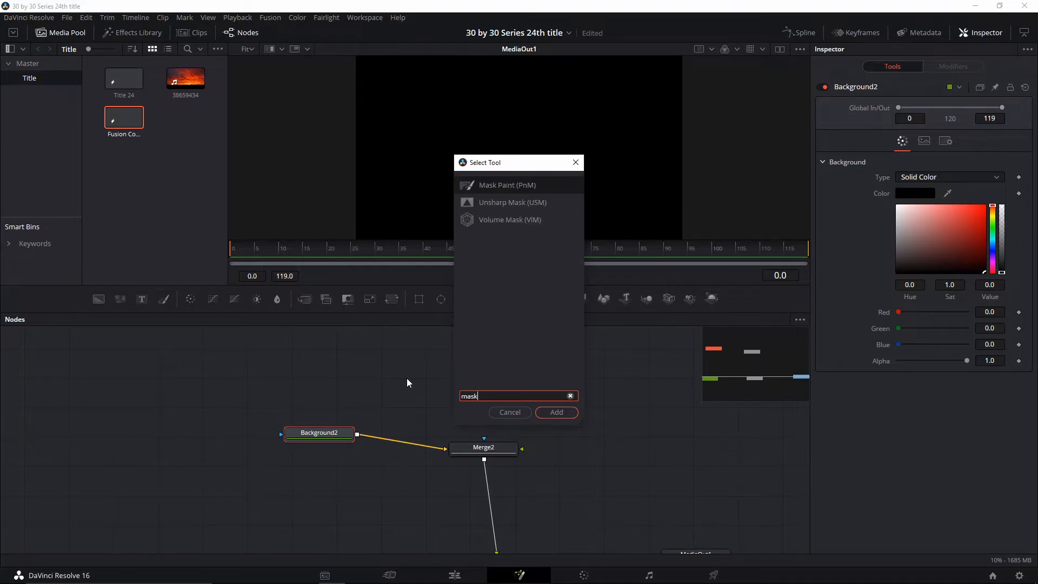
{"action": "key", "text": "Return"}
{"action": "left_click_drag", "start_coordinate": [317, 408], "coordinate": [320, 375]}
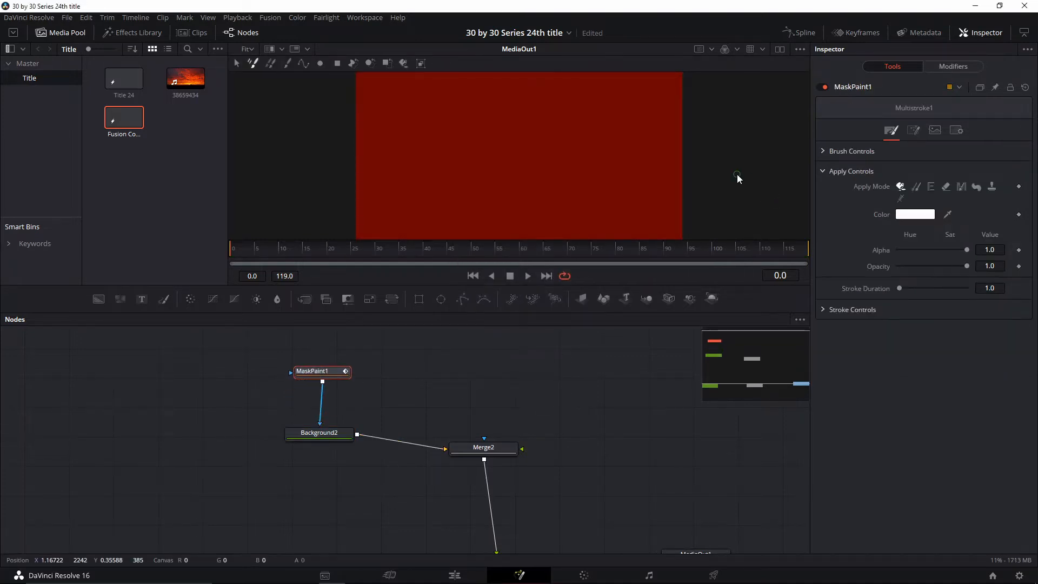
- Show the guides in the viewer
{"action": "right_click", "coordinate": [521, 153]}
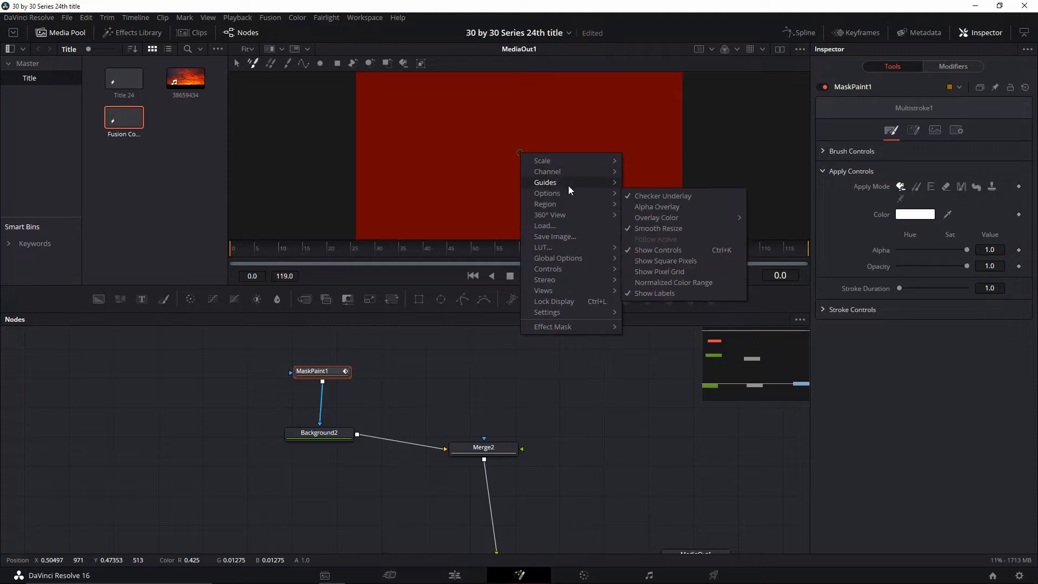
{"action": "mouse_move", "coordinate": [569, 186]}
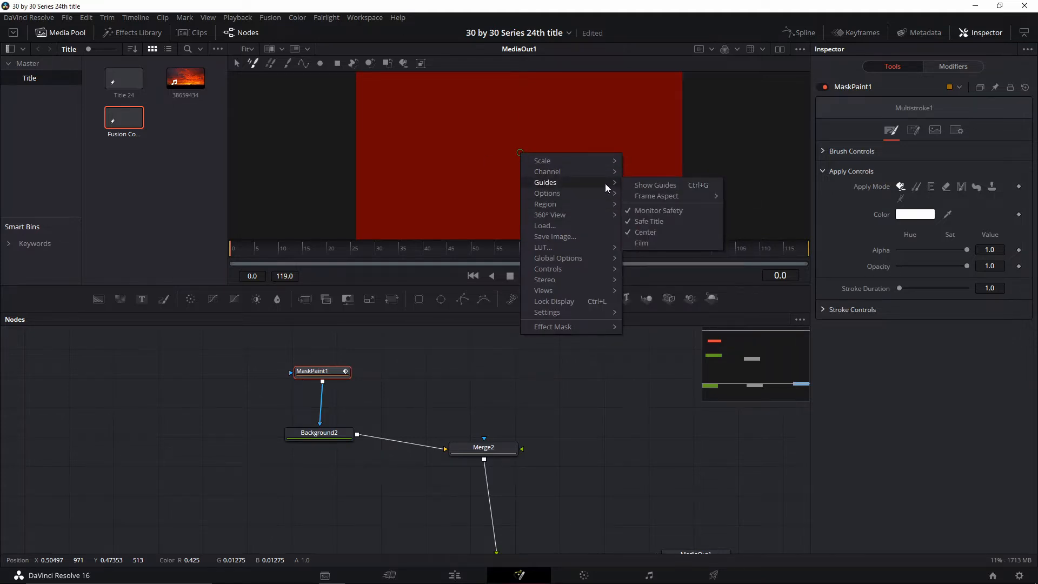
{"action": "left_click", "coordinate": [638, 186]}
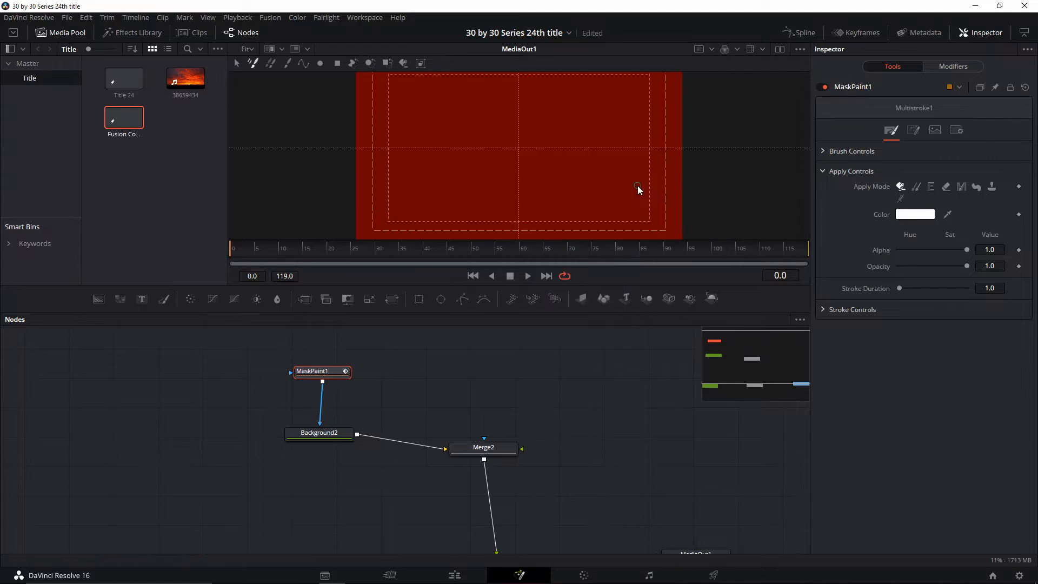
{"action": "scroll", "coordinate": [518, 166], "scroll_direction": "up", "scroll_amount": 2}
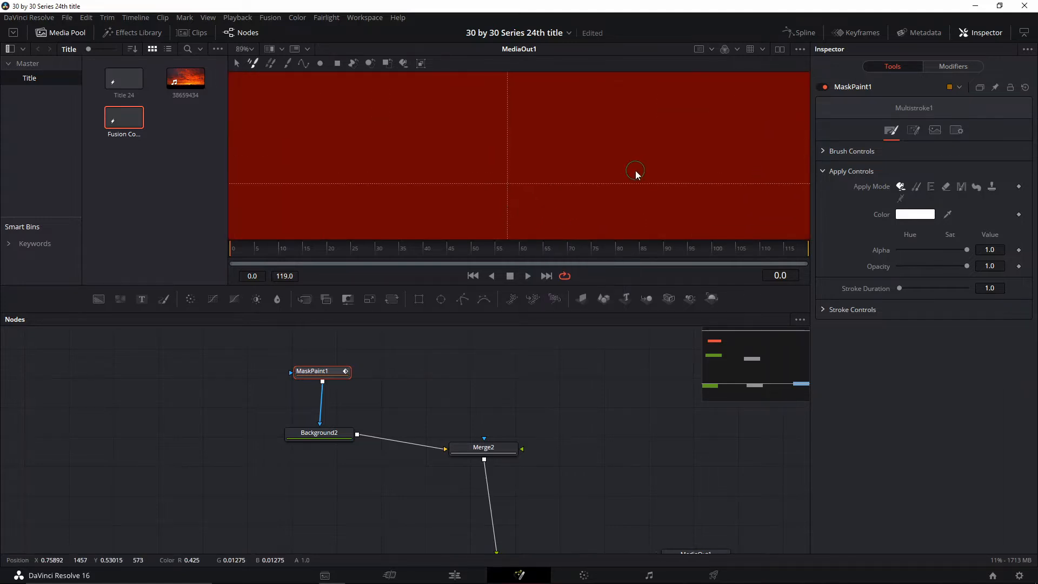
{"action": "scroll", "coordinate": [635, 174], "scroll_direction": "down", "scroll_amount": 2}
- Choose the Polyline Stroke tool for MaskPaint1, set the circle brush shape, and expand the stroke controls
{"action": "left_click", "coordinate": [825, 151]}
{"action": "left_click", "coordinate": [303, 63]}
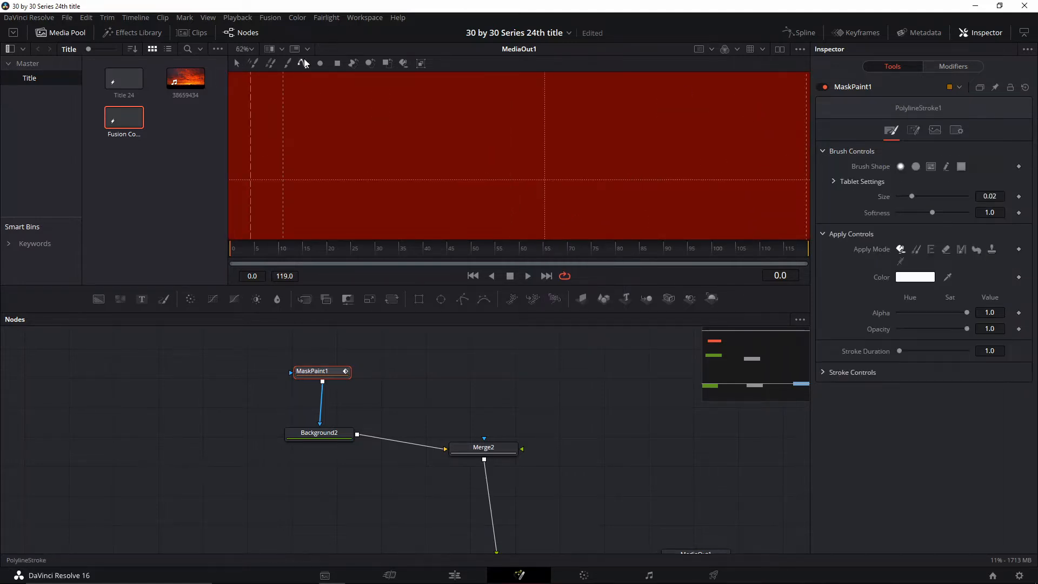
{"action": "scroll", "coordinate": [454, 144], "scroll_direction": "down", "scroll_amount": 2}
{"action": "left_click_drag", "start_coordinate": [502, 153], "coordinate": [489, 166]}
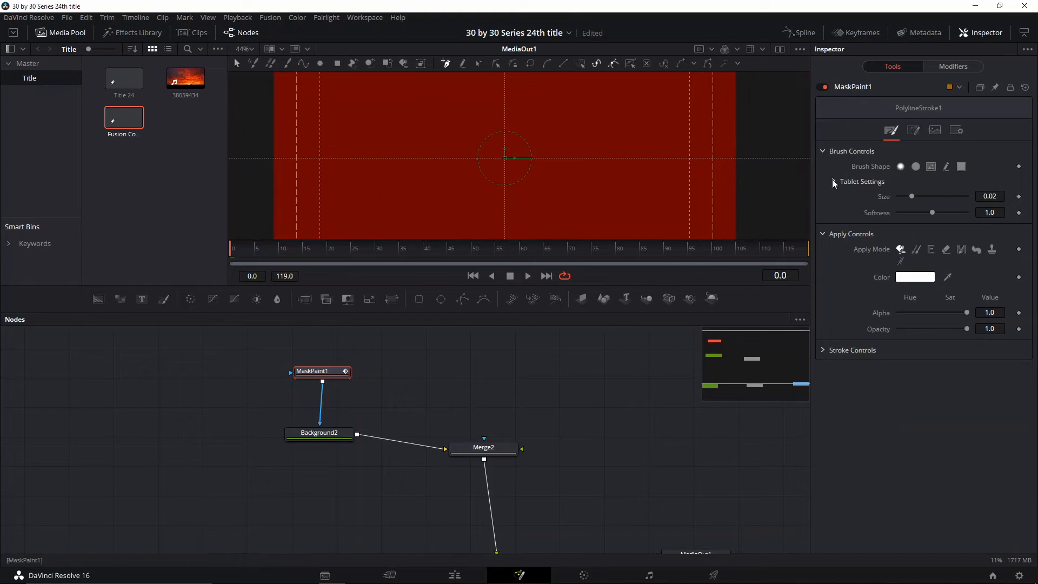
{"action": "left_click", "coordinate": [916, 167]}
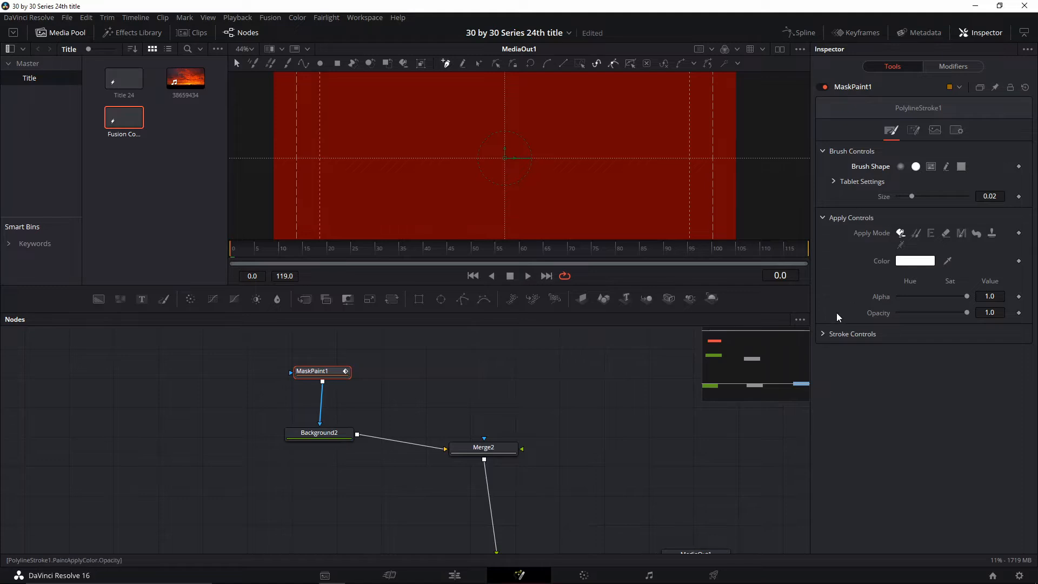
{"action": "left_click", "coordinate": [852, 334]}
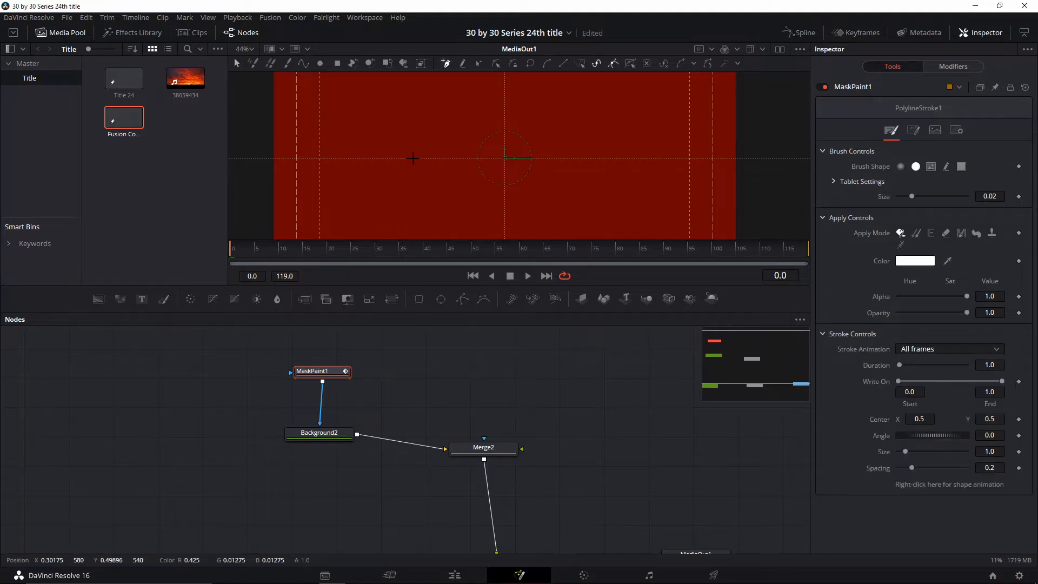
- Draw a straight polyline stroke along the horizontal centre guide, from about X 0.29 to about X 0.65
{"action": "scroll", "coordinate": [416, 162], "scroll_direction": "up", "scroll_amount": 3}
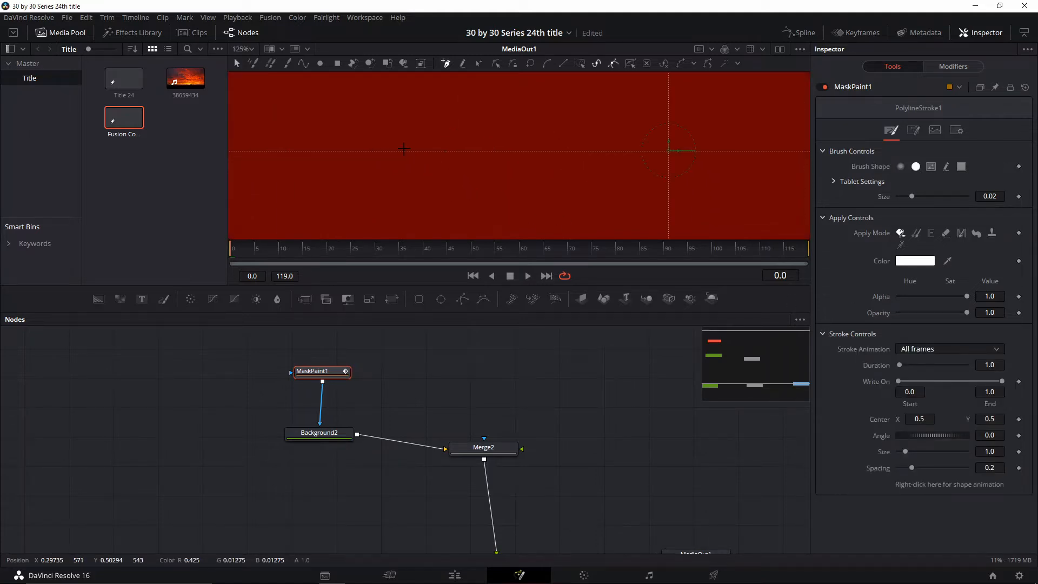
{"action": "left_click", "coordinate": [395, 151]}
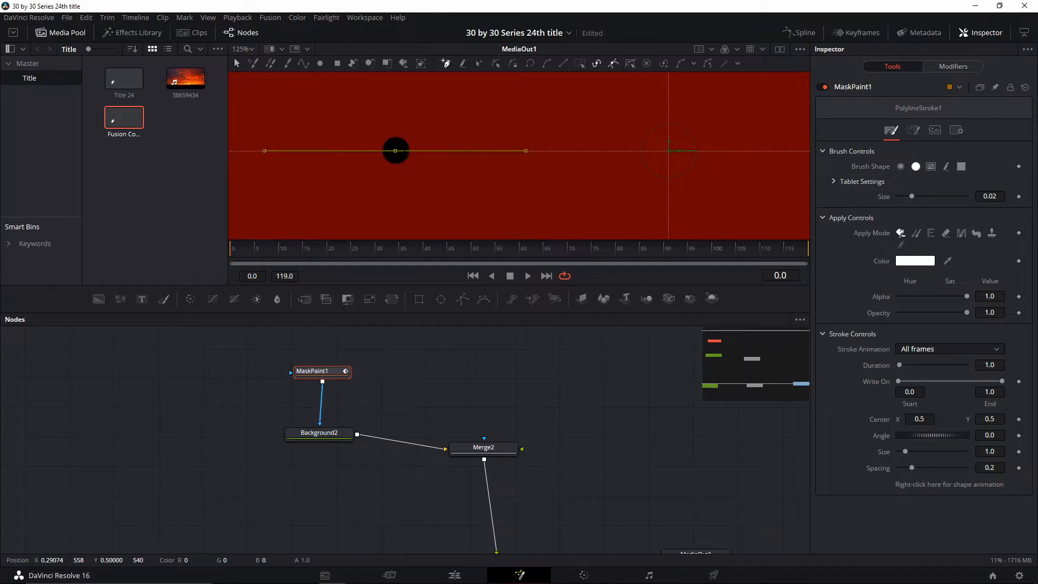
{"action": "scroll", "coordinate": [540, 178], "scroll_direction": "down", "scroll_amount": 2}
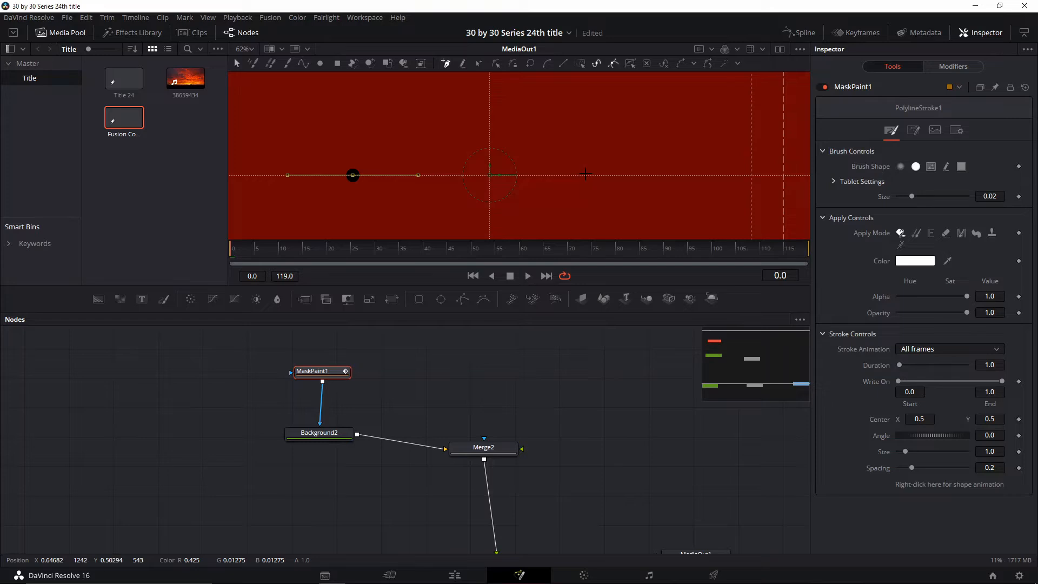
{"action": "left_click", "coordinate": [586, 174]}
- Reposition the stroke's right end point near the horizontal centre guide, at about X 0.7
{"action": "scroll", "coordinate": [586, 174], "scroll_direction": "up", "scroll_amount": 3}
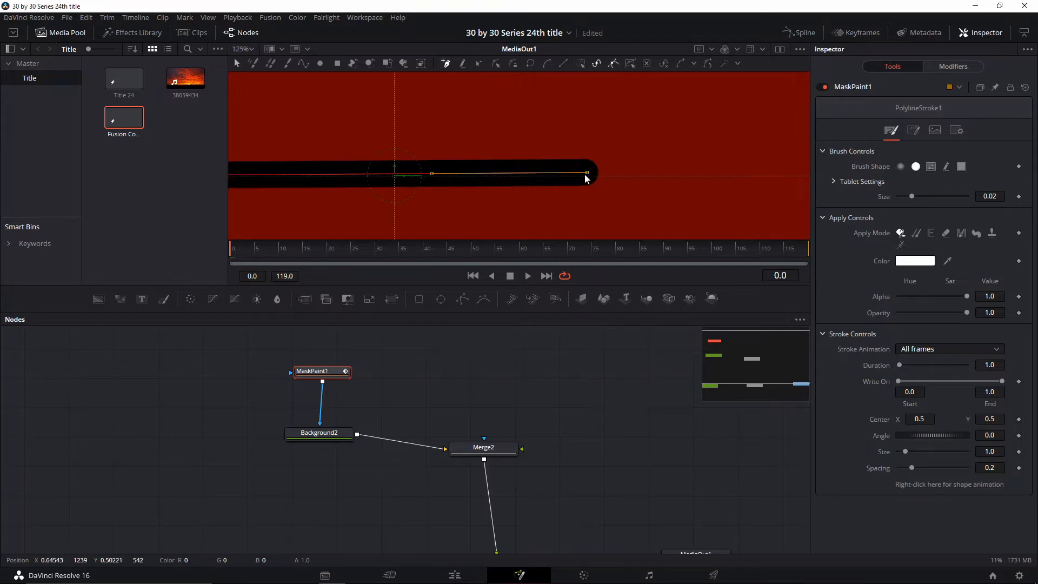
{"action": "scroll", "coordinate": [568, 180], "scroll_direction": "down", "scroll_amount": 2}
{"action": "scroll", "coordinate": [569, 181], "scroll_direction": "up", "scroll_amount": 2}
{"action": "left_click_drag", "start_coordinate": [588, 172], "coordinate": [603, 175]}
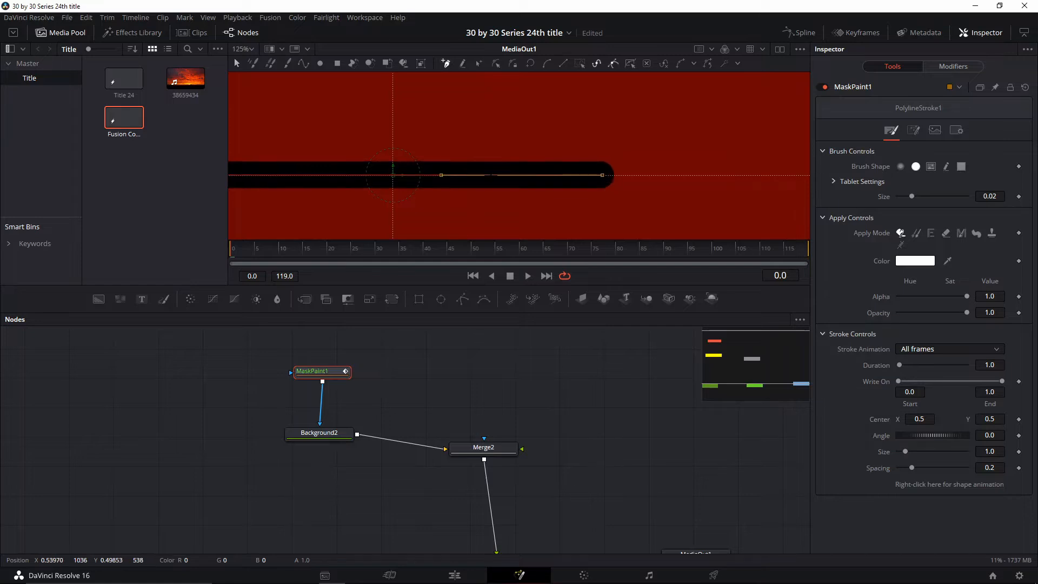
{"action": "scroll", "coordinate": [378, 196], "scroll_direction": "up", "scroll_amount": 6}
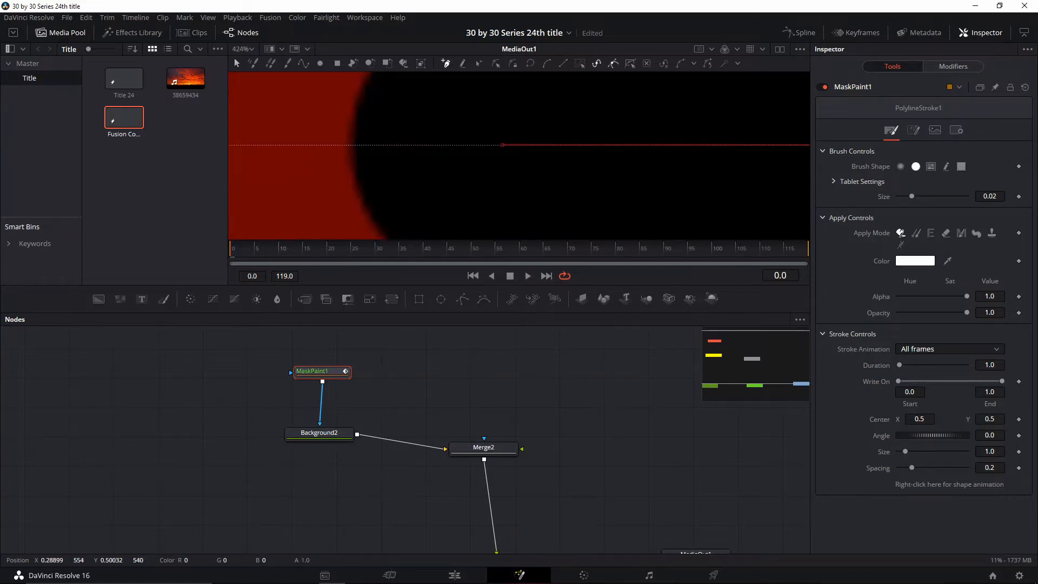
{"action": "scroll", "coordinate": [725, 160], "scroll_direction": "down", "scroll_amount": 8}
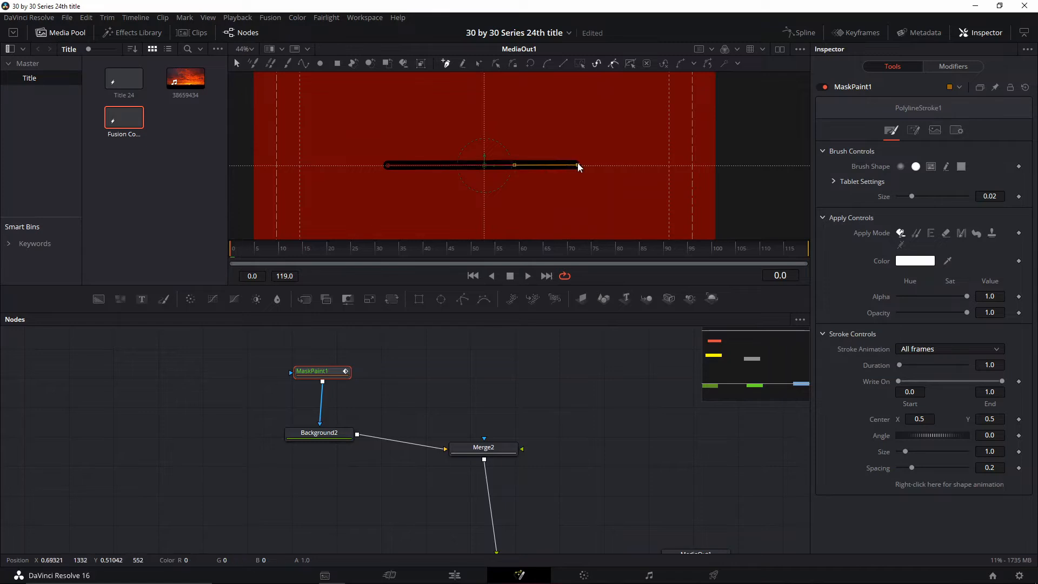
{"action": "mouse_move", "coordinate": [579, 167]}
{"action": "left_mouse_down"}
{"action": "mouse_move", "coordinate": [556, 167]}
{"action": "mouse_move", "coordinate": [589, 167]}
{"action": "mouse_move", "coordinate": [579, 170]}
{"action": "left_mouse_up"}
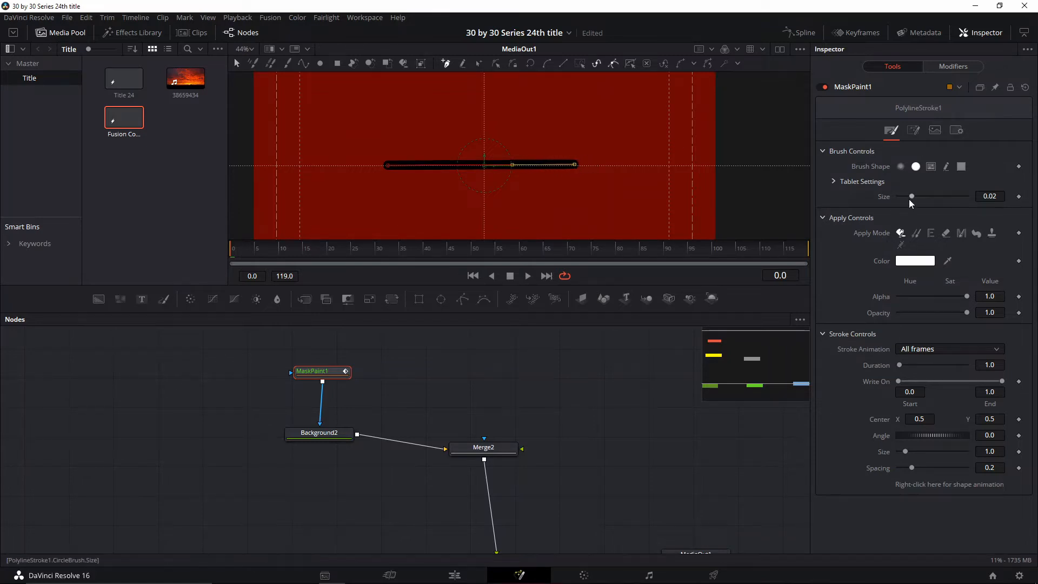
- Thin the polyline stroke by reducing its brush size to about 0.009
{"action": "left_click_drag", "start_coordinate": [893, 201], "coordinate": [866, 207]}
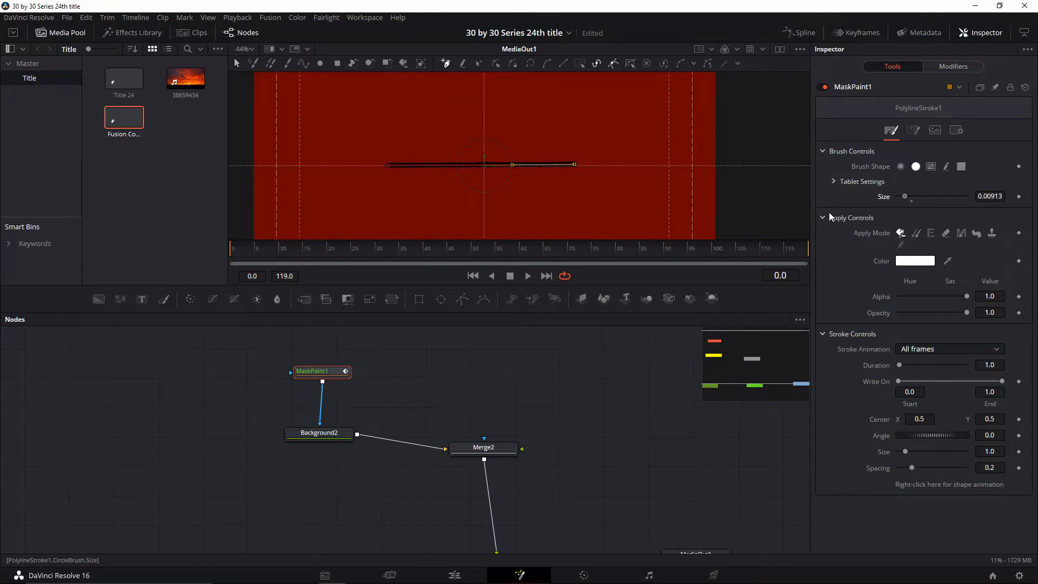
{"action": "scroll", "coordinate": [426, 184], "scroll_direction": "up", "scroll_amount": 4}
{"action": "left_click_drag", "start_coordinate": [583, 137], "coordinate": [485, 213]}
{"action": "scroll", "coordinate": [585, 199], "scroll_direction": "down", "scroll_amount": 2}
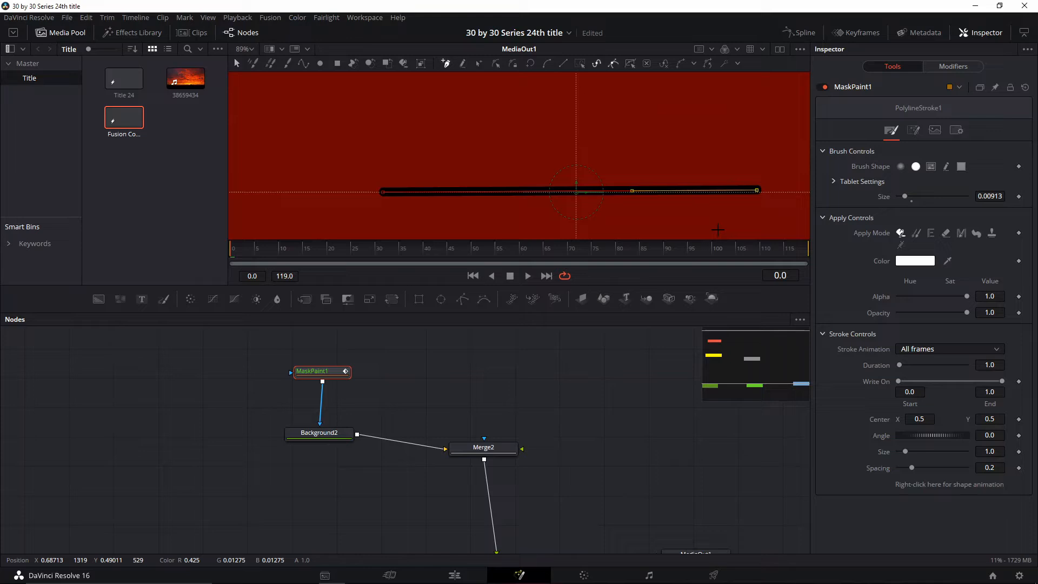
- Set the Background2 colour to pure white
{"action": "left_click", "coordinate": [322, 436]}
{"action": "mouse_move", "coordinate": [891, 274]}
{"action": "left_mouse_down"}
{"action": "mouse_move", "coordinate": [916, 232]}
{"action": "mouse_move", "coordinate": [898, 206]}
{"action": "left_mouse_up"}
{"action": "scroll", "coordinate": [480, 197], "scroll_direction": "down", "scroll_amount": 4}
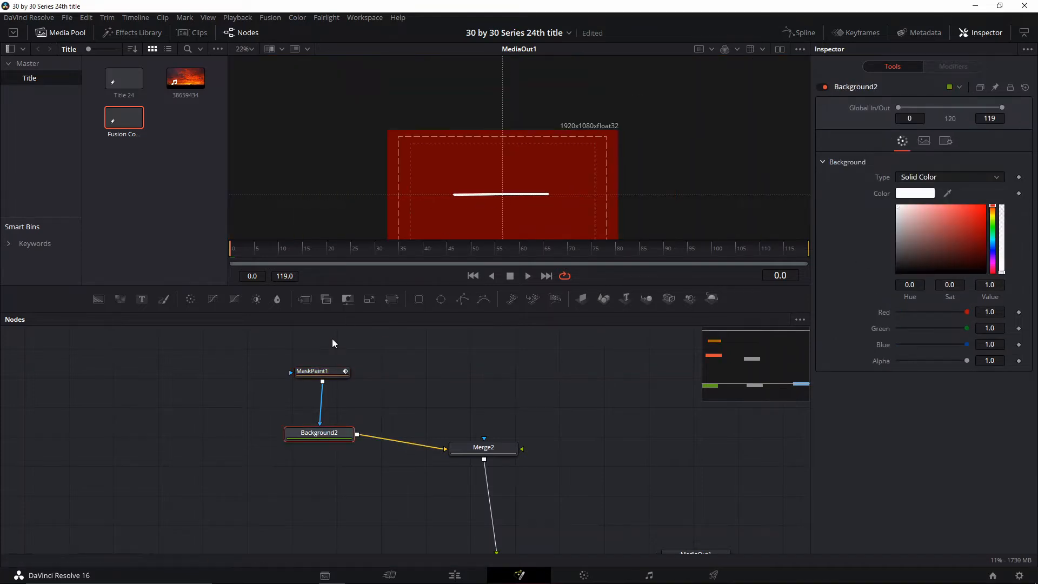
{"action": "left_click", "coordinate": [331, 373]}
{"action": "scroll", "coordinate": [512, 209], "scroll_direction": "up", "scroll_amount": 3}
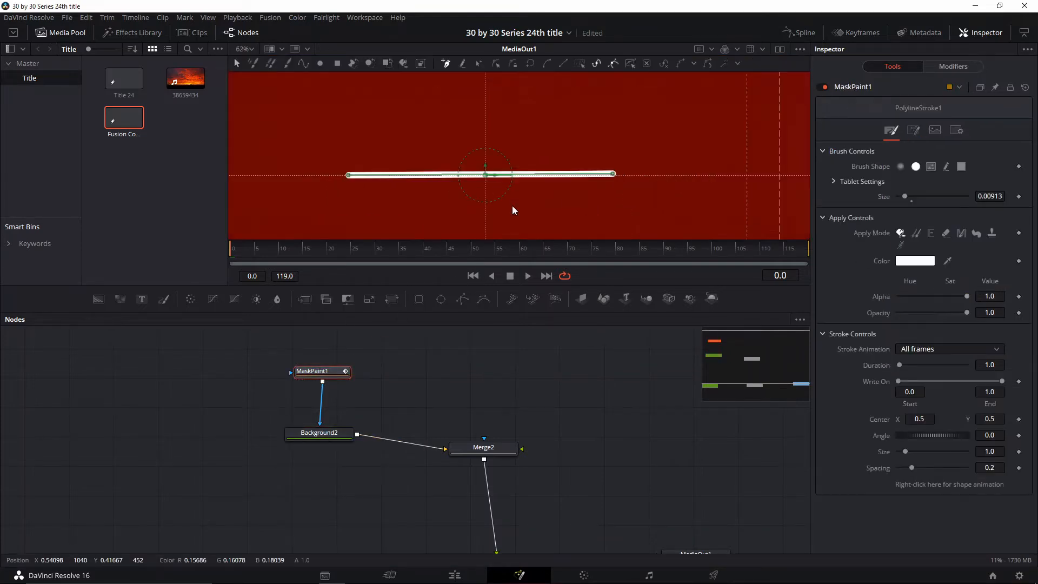
{"action": "scroll", "coordinate": [560, 181], "scroll_direction": "down", "scroll_amount": 2}
{"action": "scroll", "coordinate": [560, 181], "scroll_direction": "down", "scroll_amount": 2}
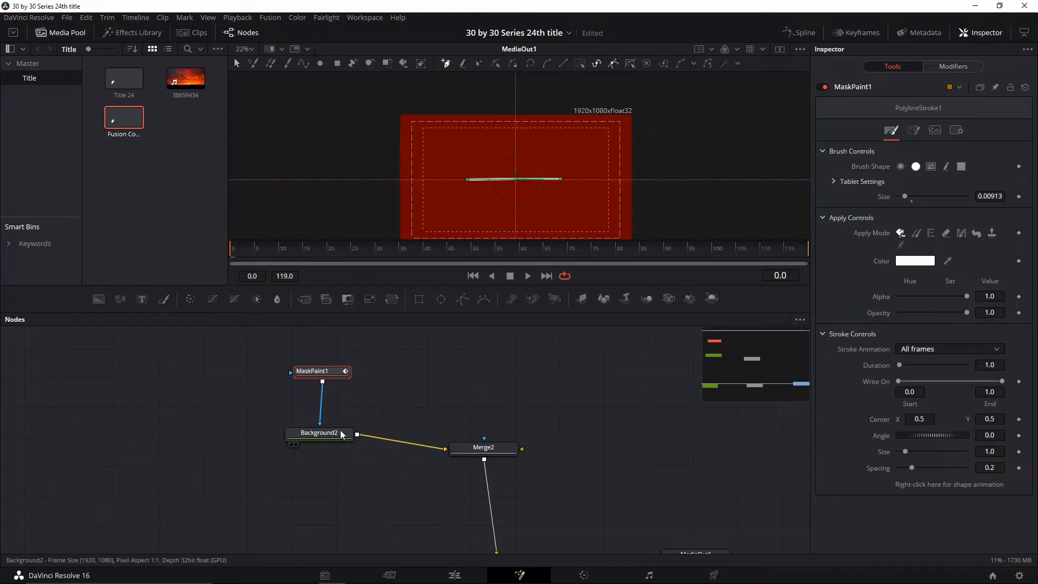
- Move Background2 and MaskPaint1 higher in the node graph, keeping the mask just above the background
{"action": "left_click_drag", "start_coordinate": [333, 436], "coordinate": [317, 347]}
{"action": "left_click_drag", "start_coordinate": [321, 401], "coordinate": [313, 385]}
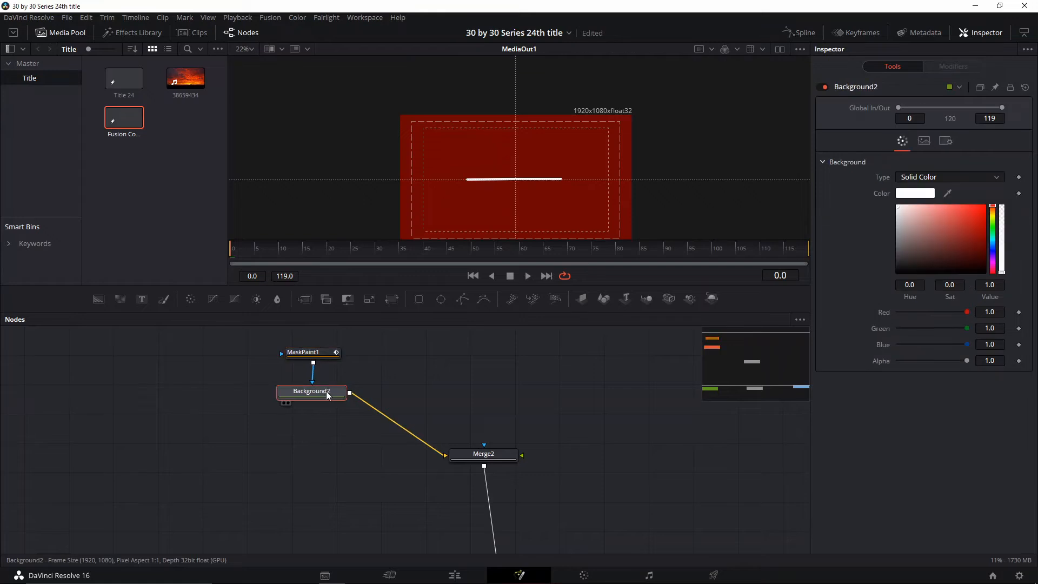
- Add a Transform node between Background2 and Merge2 and place it just below Background2
{"action": "key", "text": "shift+space"}
{"action": "type", "text": "mask"}
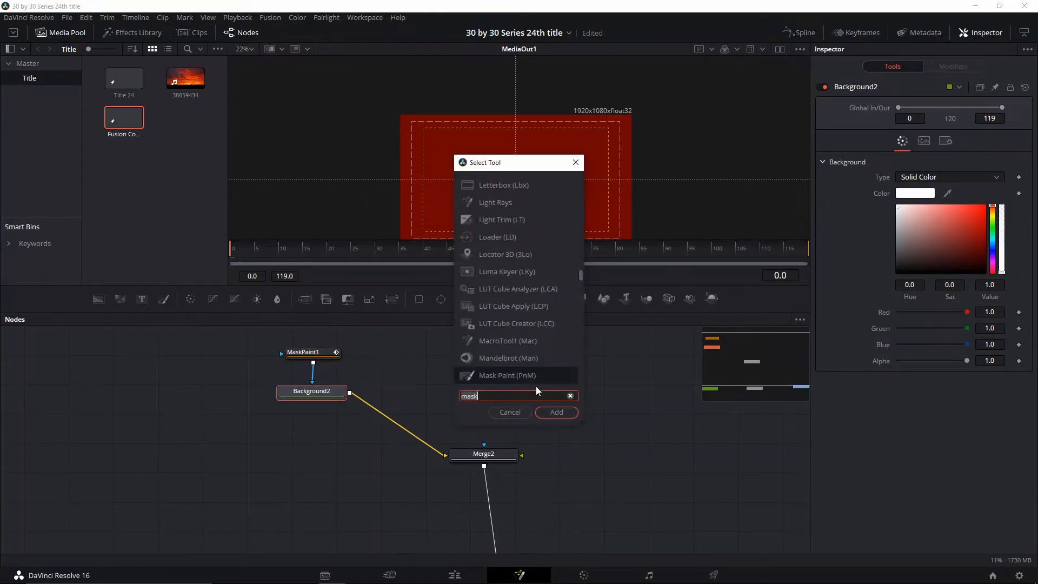
{"action": "type", "text": "tran"}
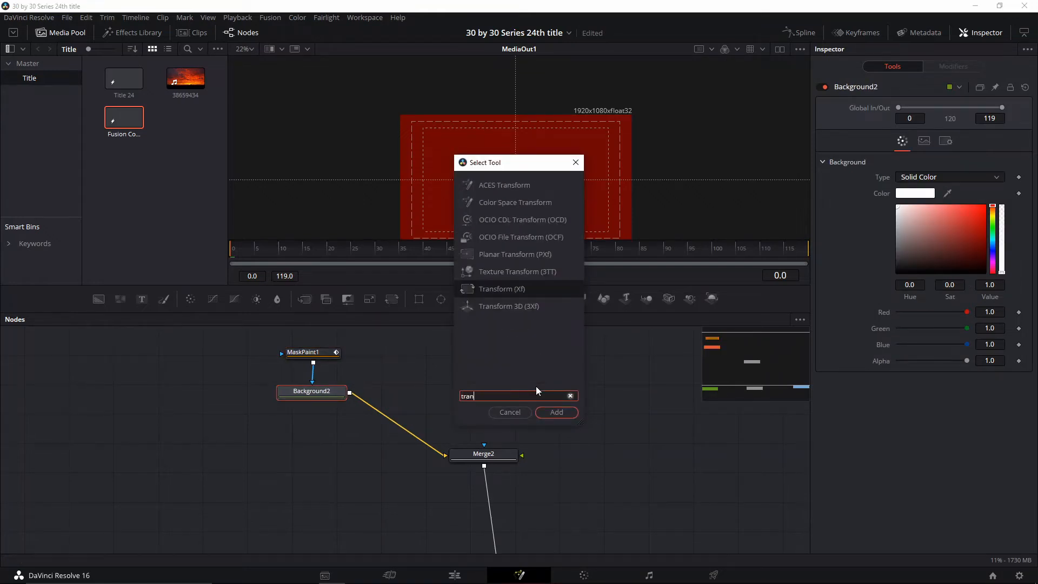
{"action": "key", "text": "Return"}
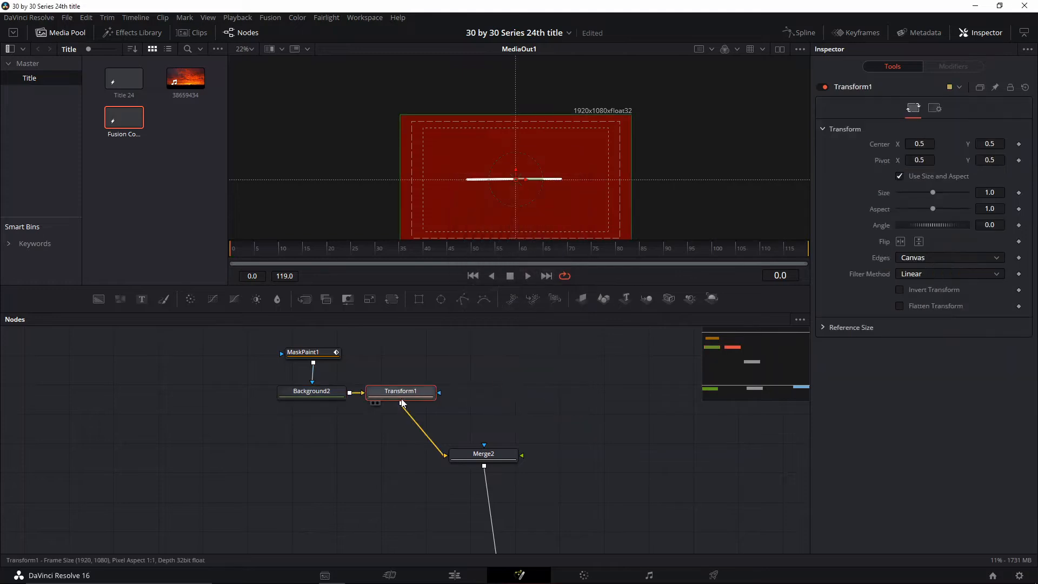
{"action": "left_click_drag", "start_coordinate": [405, 397], "coordinate": [328, 432]}
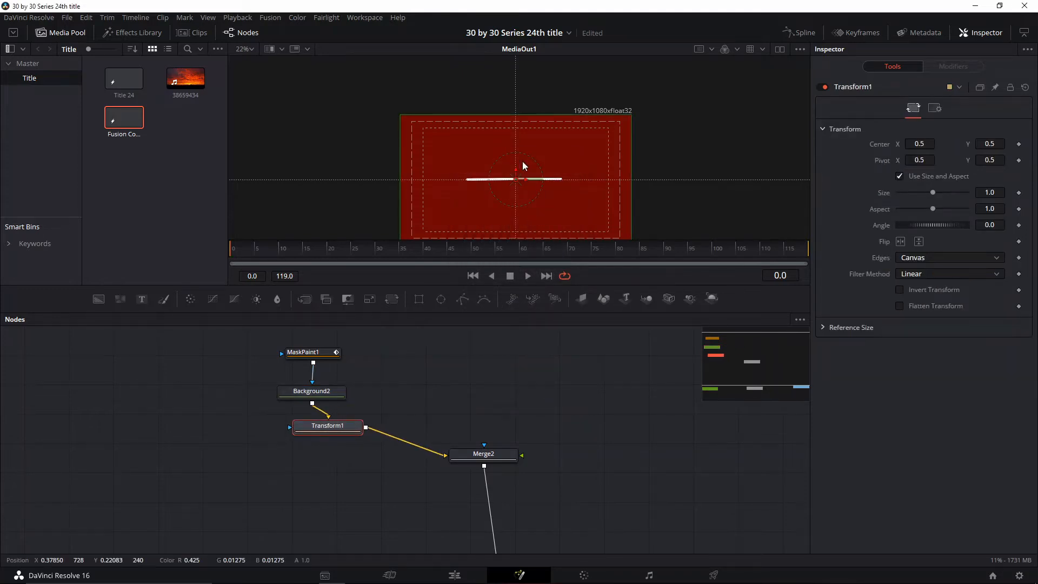
- Rotate the white line with Transform1 to an angle of 45
{"action": "left_click_drag", "start_coordinate": [512, 208], "coordinate": [534, 206]}
{"action": "left_click", "coordinate": [995, 225]}
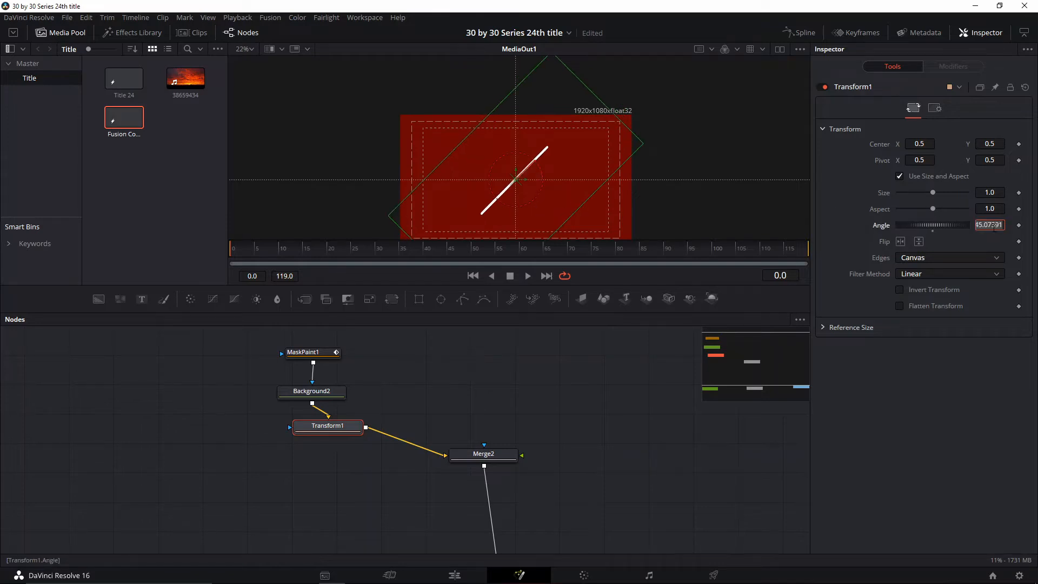
{"action": "type", "text": "45"}
{"action": "key", "text": "Tab"}
{"action": "scroll", "coordinate": [514, 173], "scroll_direction": "up", "scroll_amount": 5}
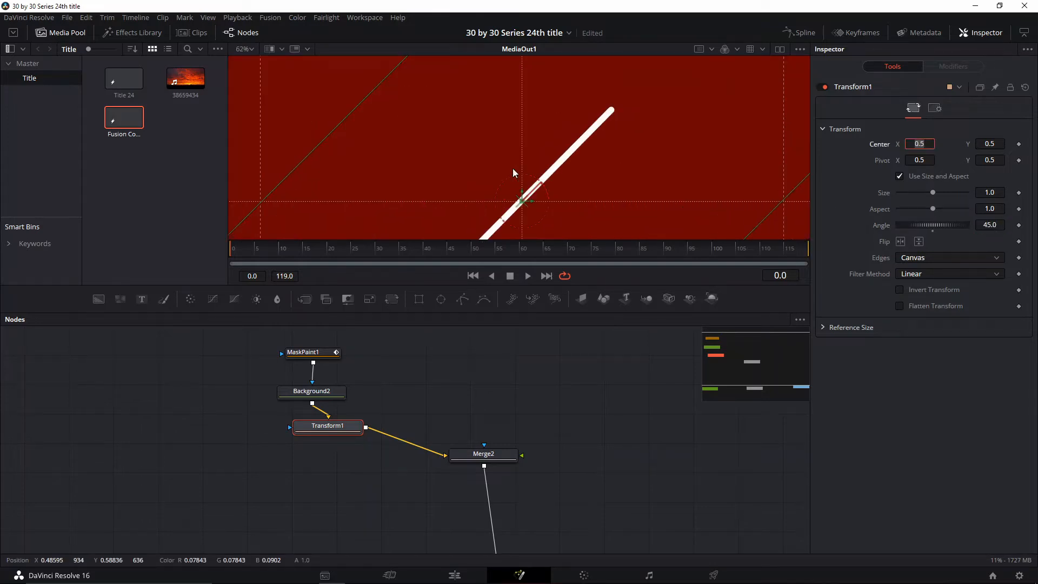
- Move the diagonal line toward the lower right of the frame, to a Transform1 center of about X 0.6, Y 0.35
{"action": "left_click_drag", "start_coordinate": [521, 196], "coordinate": [573, 203]}
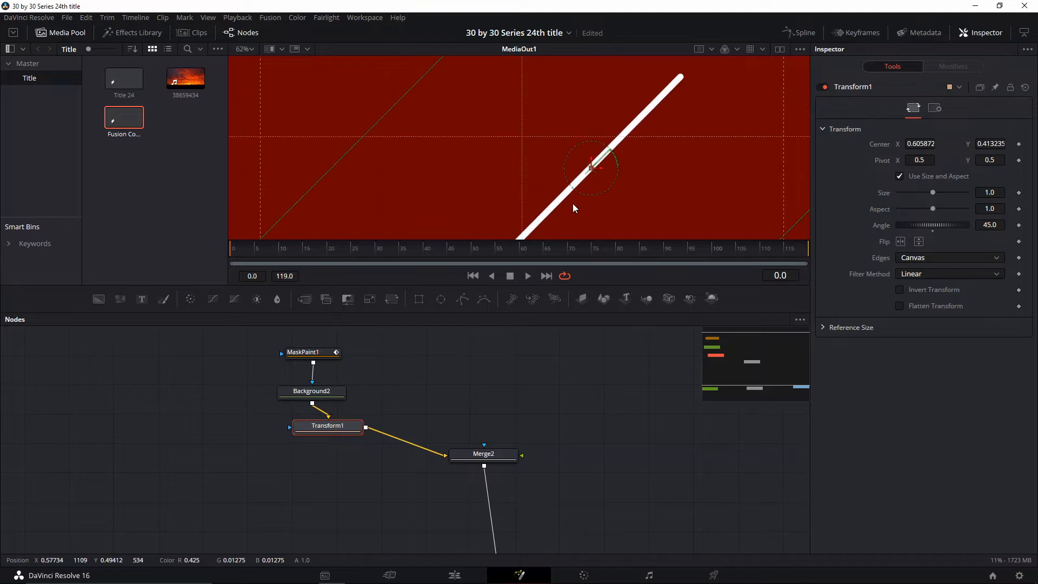
{"action": "scroll", "coordinate": [564, 186], "scroll_direction": "down", "scroll_amount": 1}
{"action": "scroll", "coordinate": [572, 161], "scroll_direction": "down", "scroll_amount": 4}
{"action": "left_click_drag", "start_coordinate": [594, 134], "coordinate": [569, 162]}
{"action": "scroll", "coordinate": [579, 161], "scroll_direction": "up", "scroll_amount": 2}
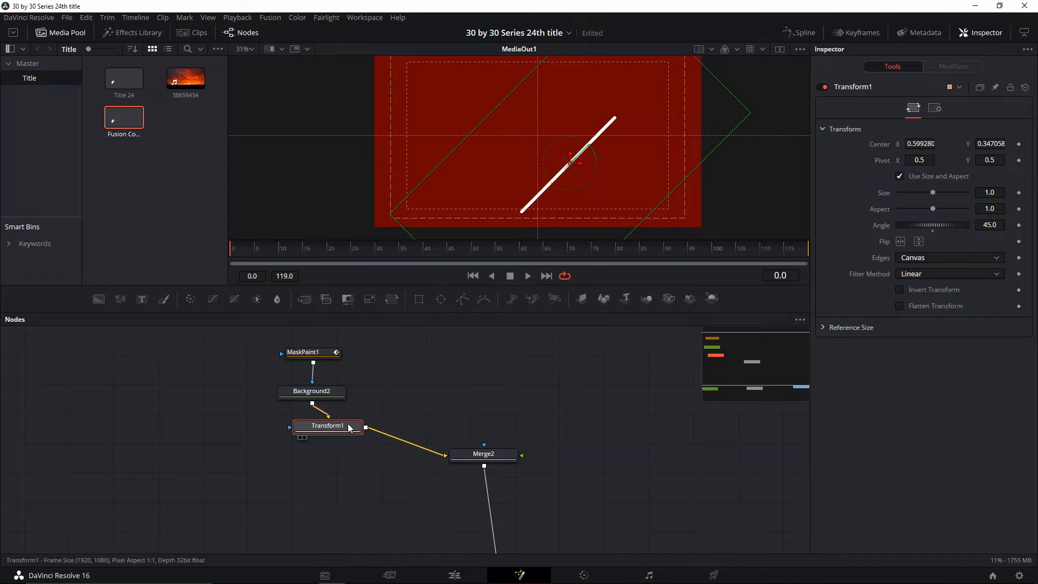
{"action": "scroll", "coordinate": [562, 169], "scroll_direction": "down", "scroll_amount": 2}
{"action": "scroll", "coordinate": [566, 157], "scroll_direction": "up", "scroll_amount": 1}
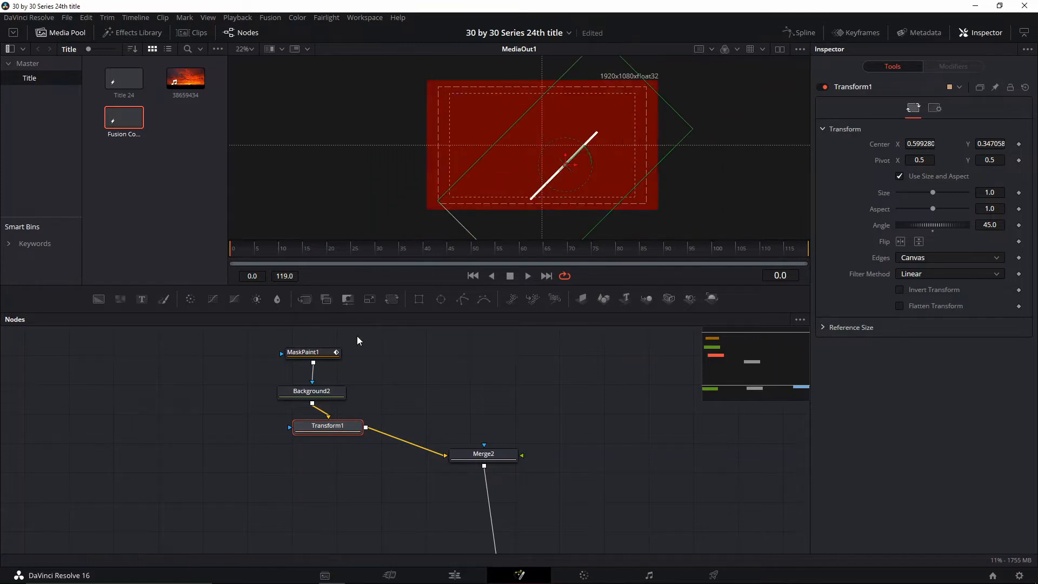
- Keyframe MaskPaint1's Write On at frame 10 with Start and End both at 0
{"action": "left_click", "coordinate": [315, 352]}
{"action": "left_click", "coordinate": [281, 252]}
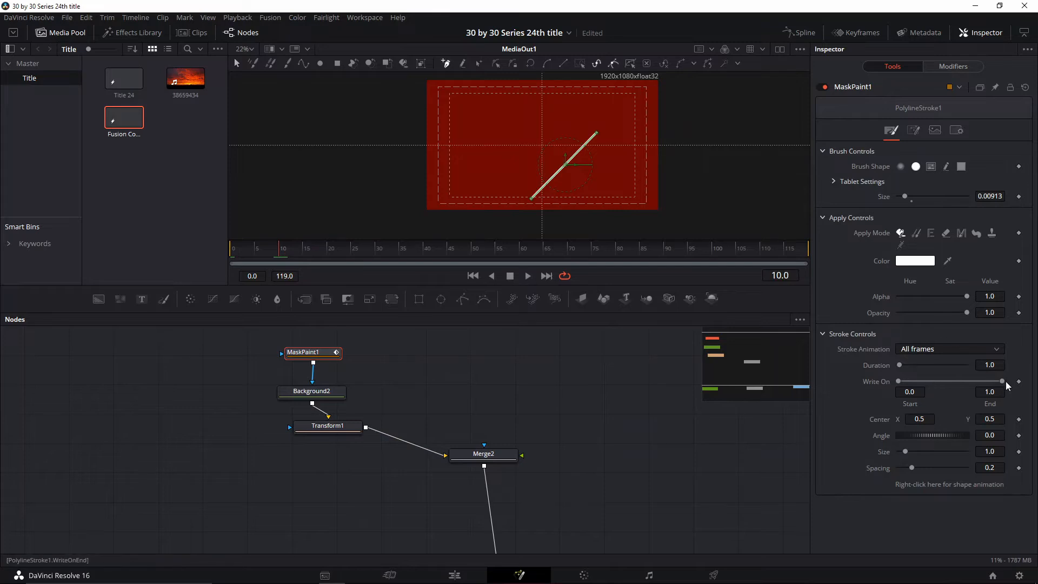
{"action": "left_click_drag", "start_coordinate": [995, 382], "coordinate": [919, 386]}
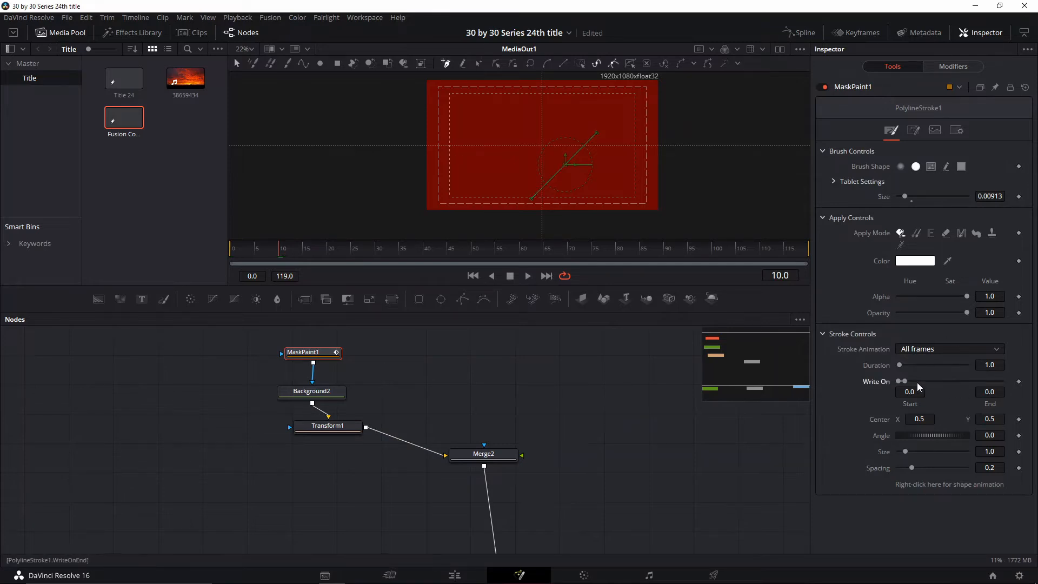
{"action": "left_click", "coordinate": [1019, 382]}
- Keyframe Write On End to 1.0 at frame 20 and Start from 0 at frame 20 to 1.0 at frame 24
{"action": "left_click", "coordinate": [326, 252]}
{"action": "left_click_drag", "start_coordinate": [907, 381], "coordinate": [1034, 388]}
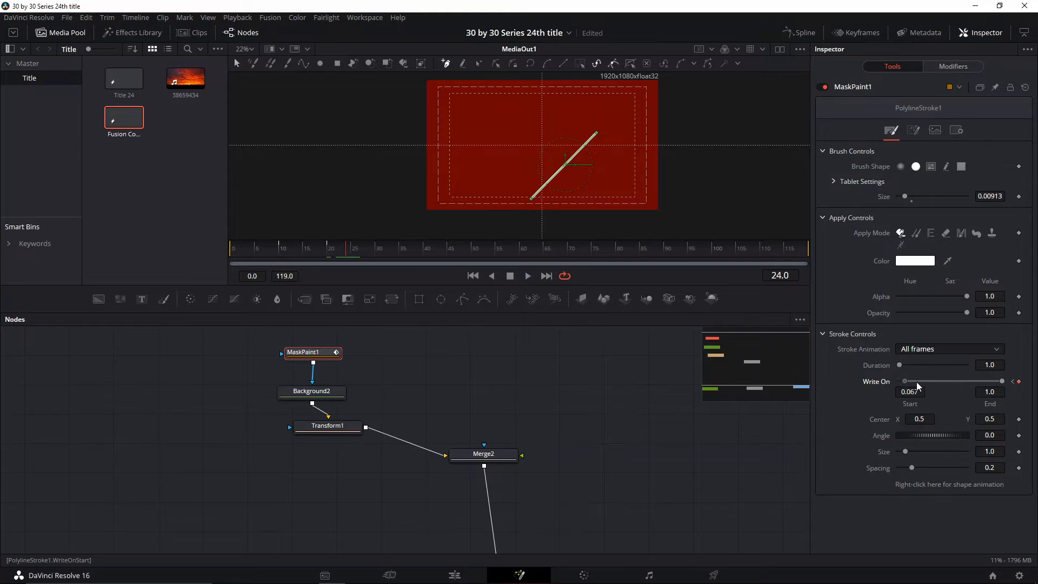
{"action": "left_click", "coordinate": [278, 248]}
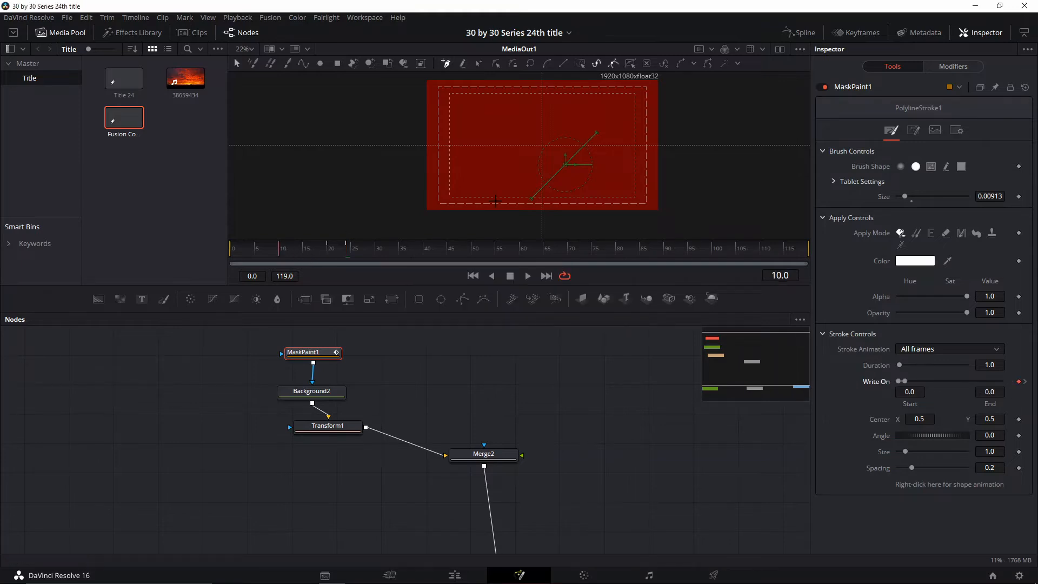
- Examine MaskPaint1's Write On Start and End curves in the Spline editor with all keyframes selected
{"action": "left_click", "coordinate": [800, 32]}
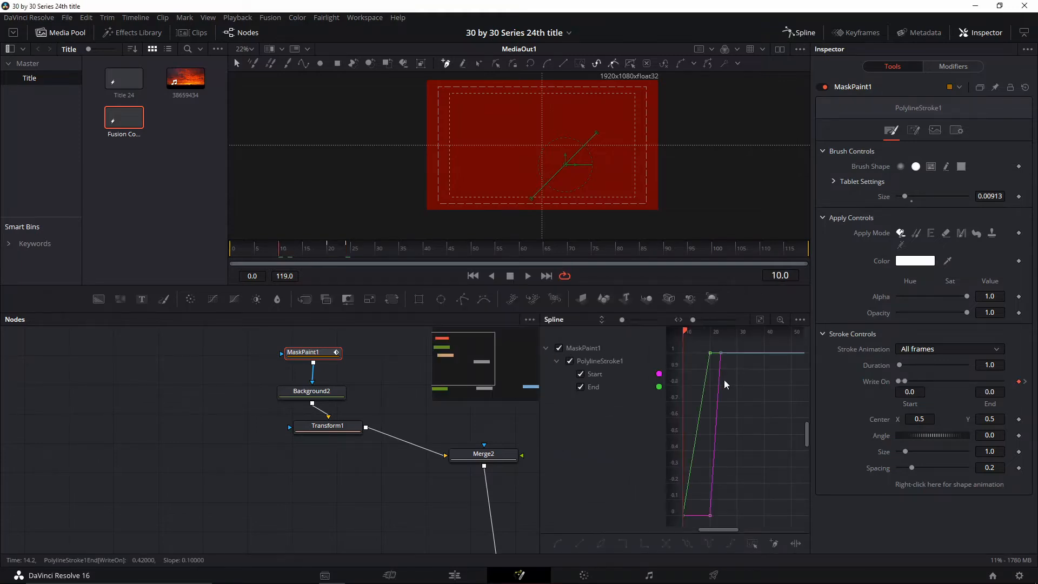
{"action": "scroll", "coordinate": [724, 380], "scroll_direction": "down", "scroll_amount": 4}
{"action": "key", "text": "ctrl+a"}
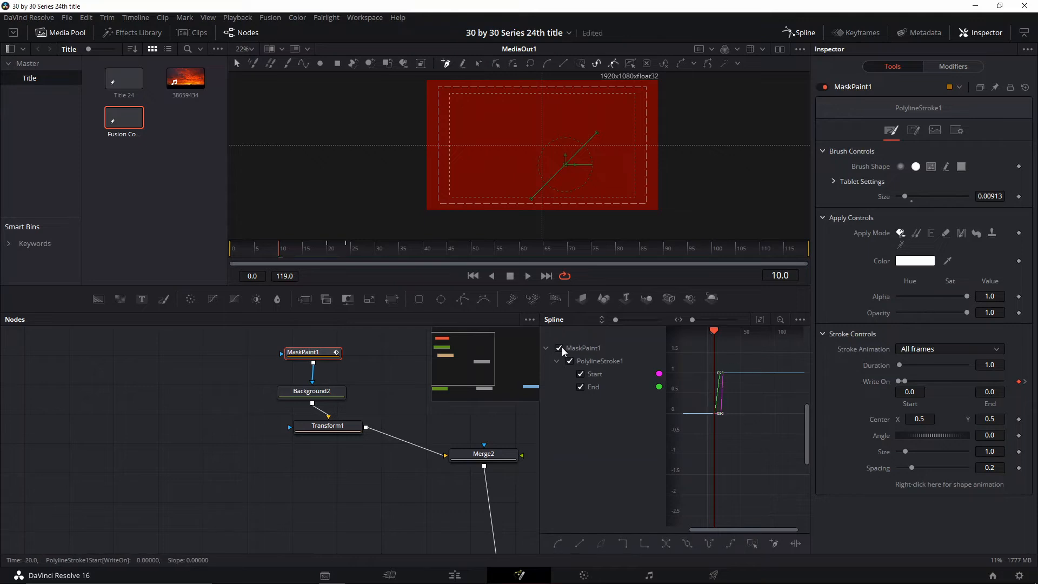
{"action": "left_click", "coordinate": [564, 348]}
{"action": "left_click", "coordinate": [811, 33]}
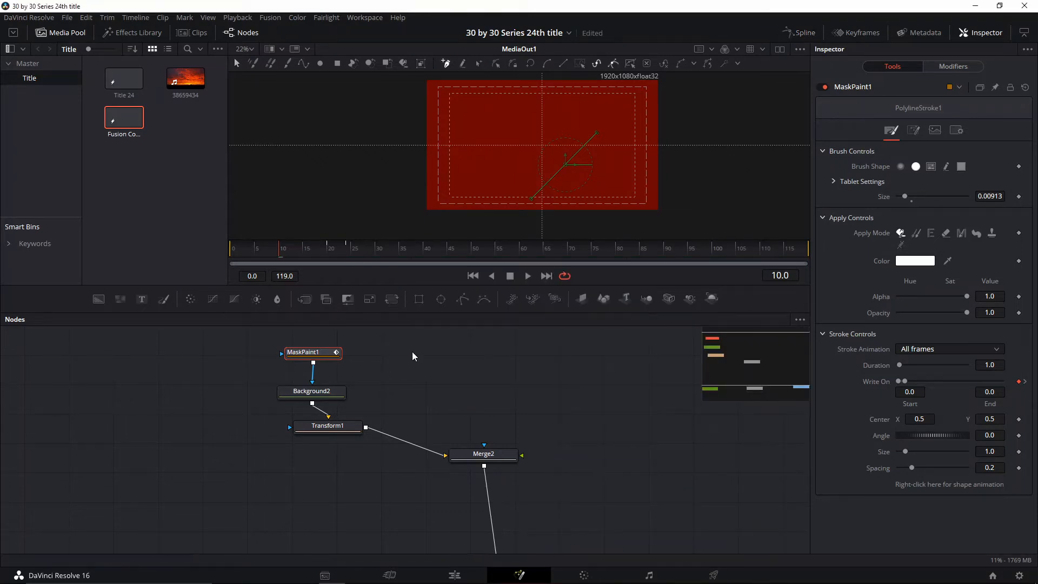
- Play back the line's write-on animation and inspect the stroke at frame 10
{"action": "key", "text": "space"}
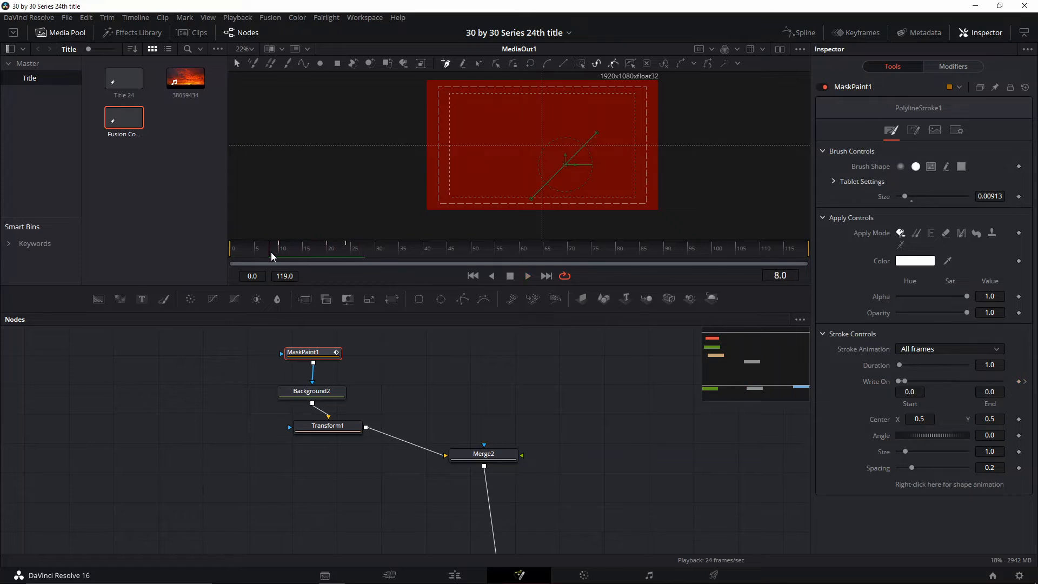
{"action": "left_click", "coordinate": [281, 253]}
{"action": "key", "text": "space"}
{"action": "left_click", "coordinate": [281, 253]}
{"action": "scroll", "coordinate": [564, 215], "scroll_direction": "up", "scroll_amount": 2}
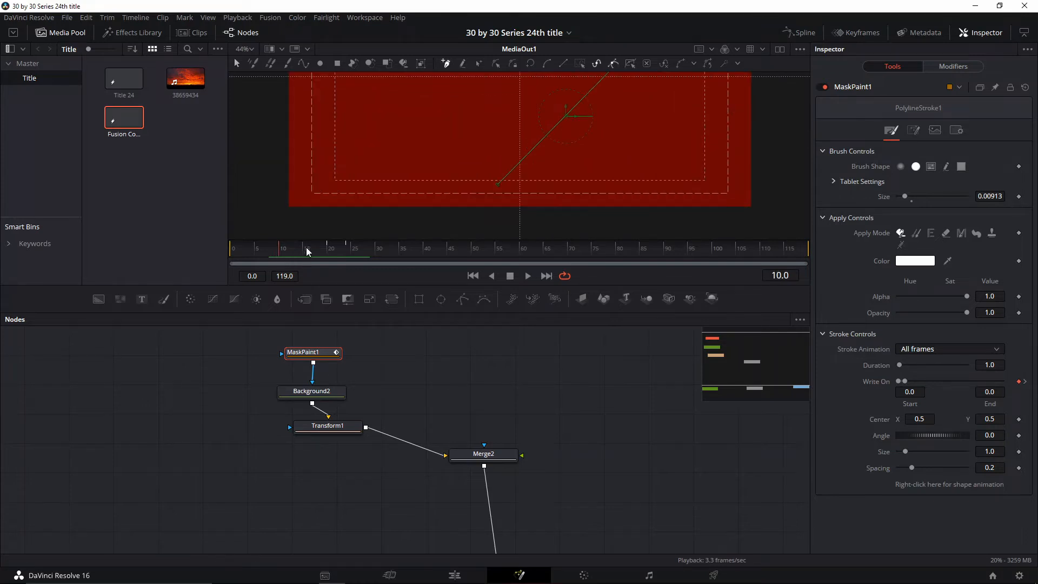
{"action": "mouse_move", "coordinate": [489, 190]}
{"action": "left_mouse_down"}
{"action": "mouse_move", "coordinate": [484, 157]}
{"action": "mouse_move", "coordinate": [493, 189]}
{"action": "left_mouse_up"}
{"action": "scroll", "coordinate": [493, 188], "scroll_direction": "down", "scroll_amount": 2}
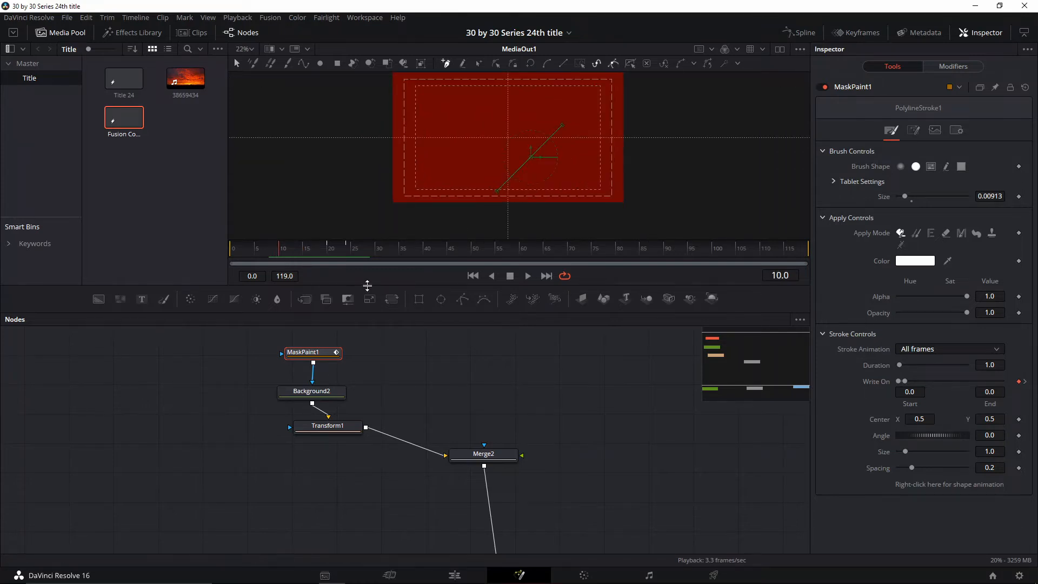
- At frame 17, add a Duplicate node after Transform1 and place it between Transform1 and Merge2
{"action": "left_click", "coordinate": [316, 255]}
{"action": "left_click", "coordinate": [328, 426]}
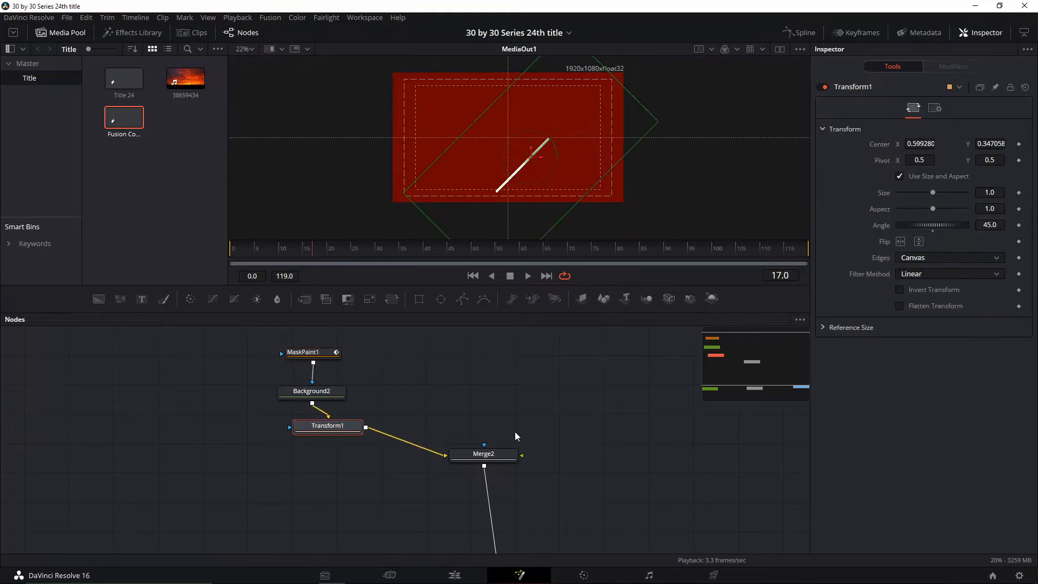
{"action": "key", "text": "shift+space"}
{"action": "type", "text": "tran"}
{"action": "key", "text": "BackSpace"}
{"action": "key", "text": "BackSpace"}
{"action": "key", "text": "BackSpace"}
{"action": "key", "text": "BackSpace"}
{"action": "type", "text": "dupl"}
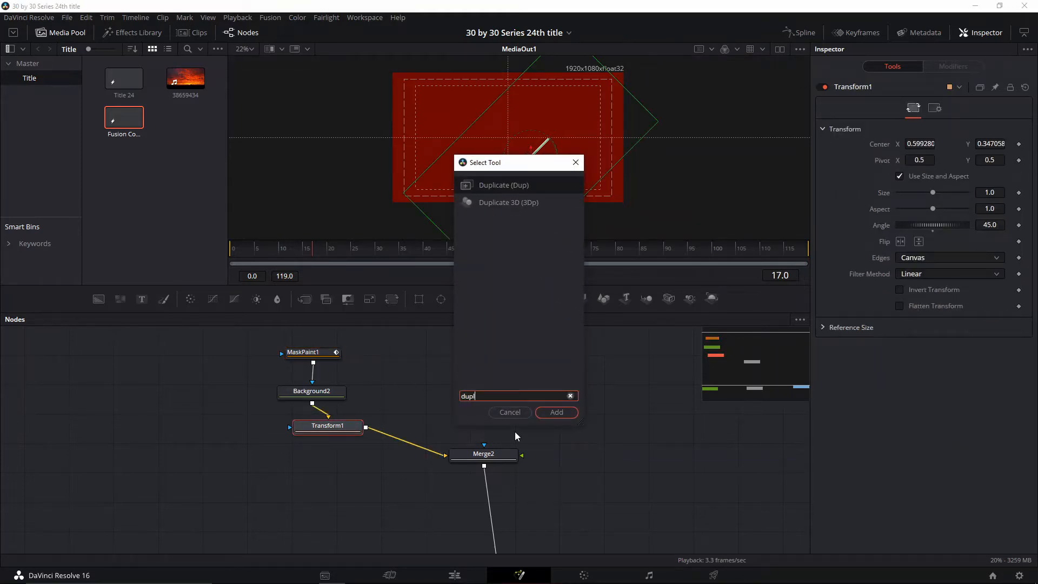
{"action": "key", "text": "Return"}
{"action": "left_click_drag", "start_coordinate": [407, 431], "coordinate": [375, 456]}
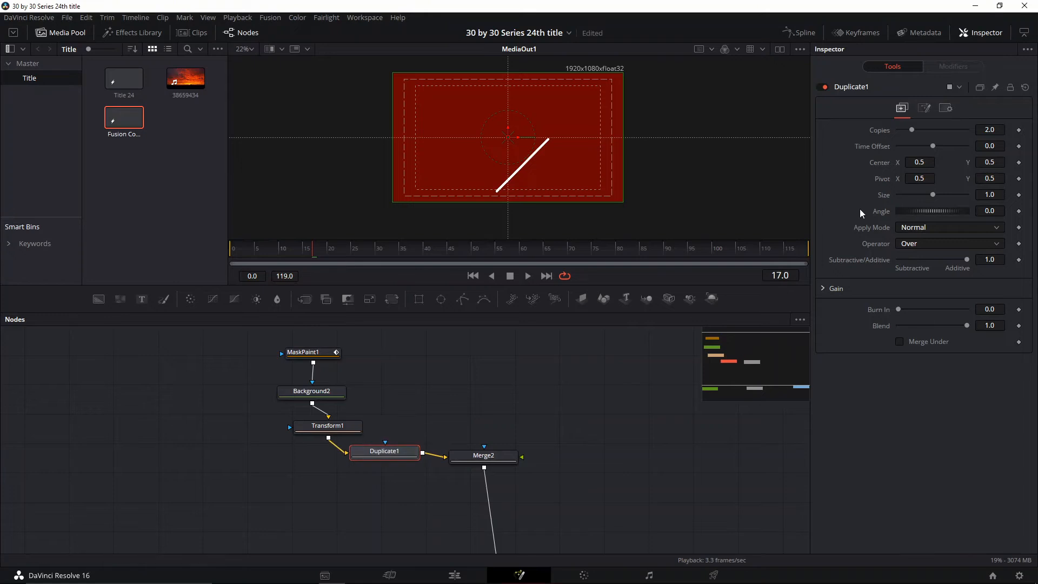
- Set Duplicate1 to 4 copies with an angle of 90 so the lines form a diamond
{"action": "left_click", "coordinate": [990, 129]}
{"action": "type", "text": "4"}
{"action": "key", "text": "Tab"}
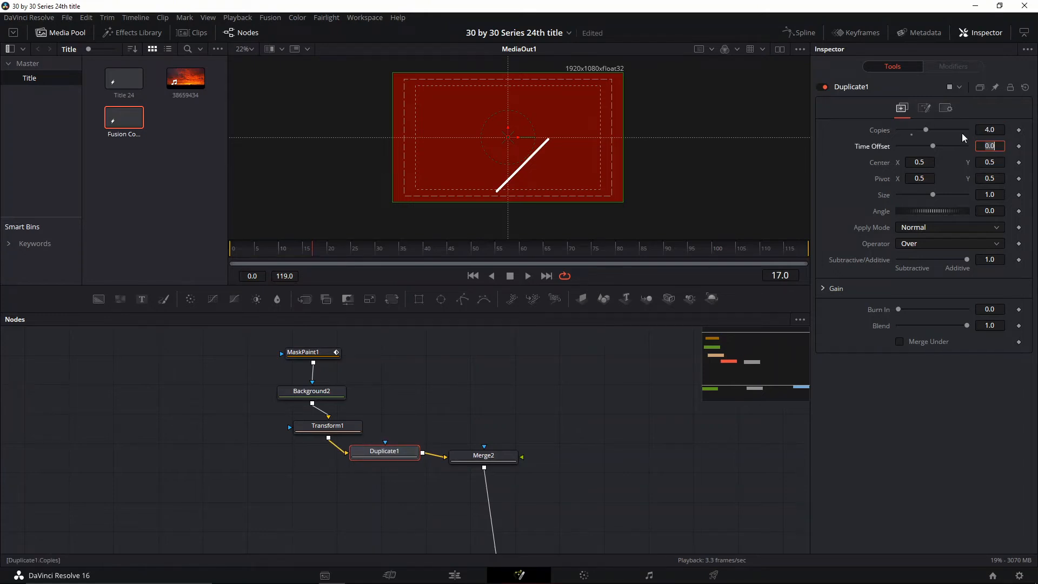
{"action": "left_click", "coordinate": [990, 211]}
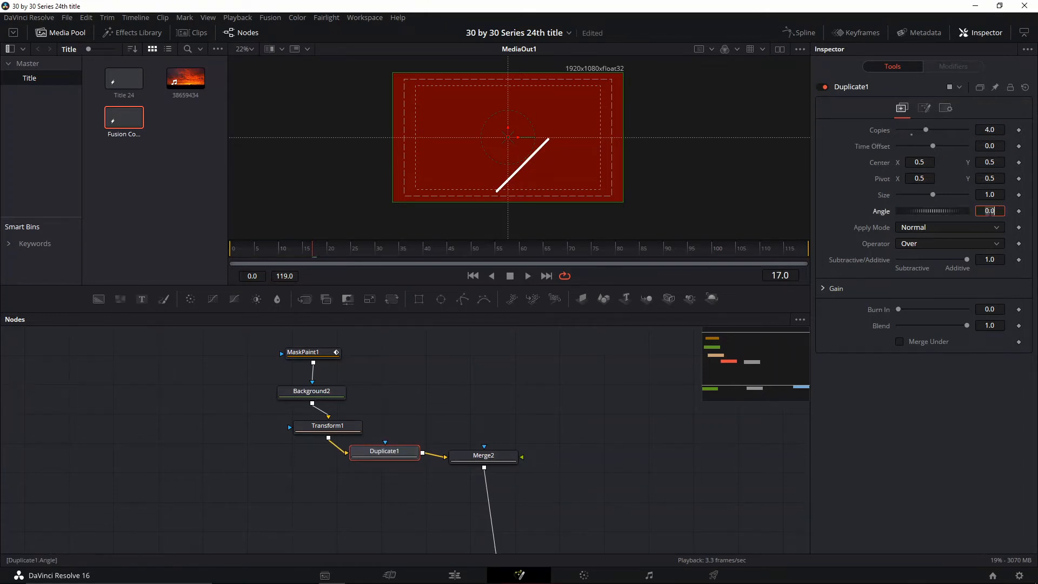
{"action": "key", "text": "Tab"}
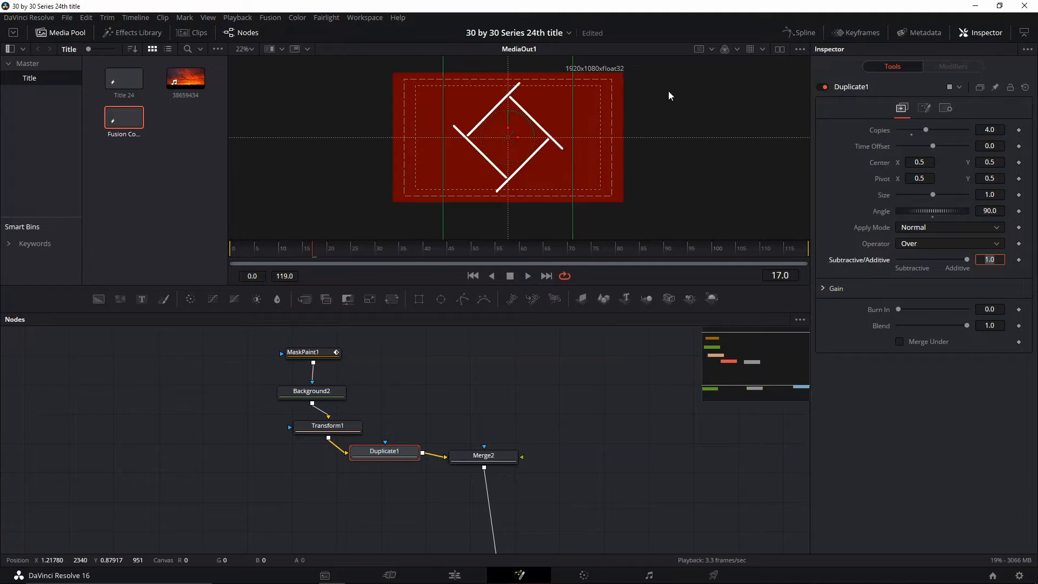
- Move MaskPaint1 and Background2 higher to open space above Transform1, and reconnect the mask to Background2
{"action": "scroll", "coordinate": [469, 139], "scroll_direction": "up", "scroll_amount": 2}
{"action": "scroll", "coordinate": [604, 126], "scroll_direction": "down", "scroll_amount": 2}
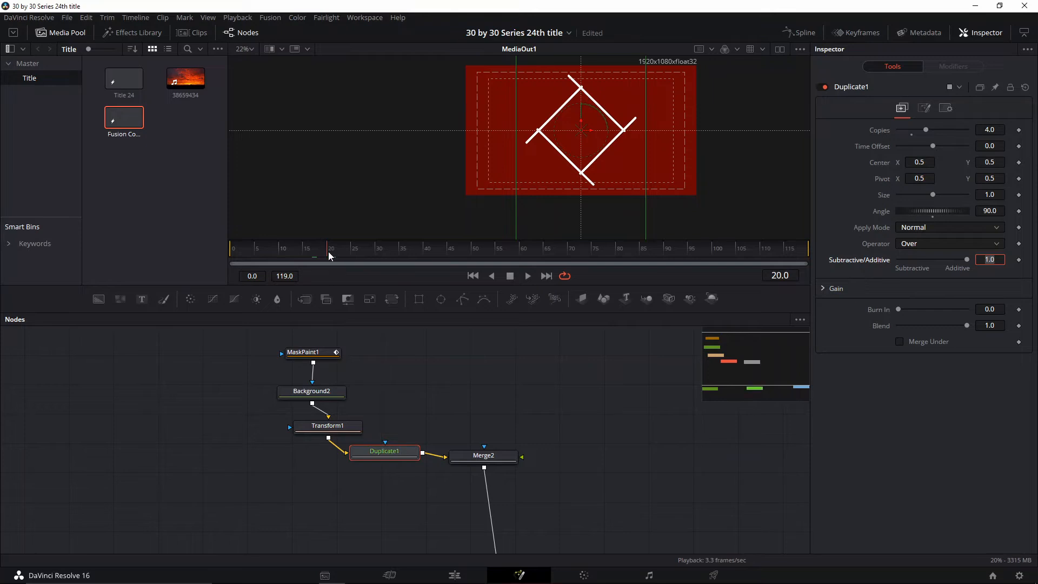
{"action": "scroll", "coordinate": [494, 211], "scroll_direction": "up", "scroll_amount": 2}
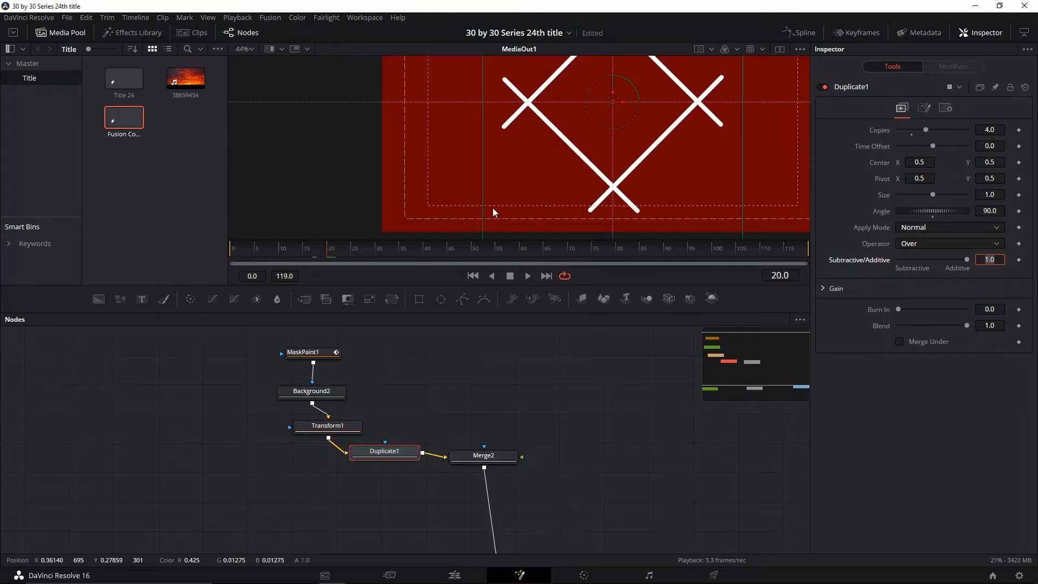
{"action": "scroll", "coordinate": [498, 389], "scroll_direction": "up", "scroll_amount": 1}
{"action": "scroll", "coordinate": [587, 215], "scroll_direction": "down", "scroll_amount": 2}
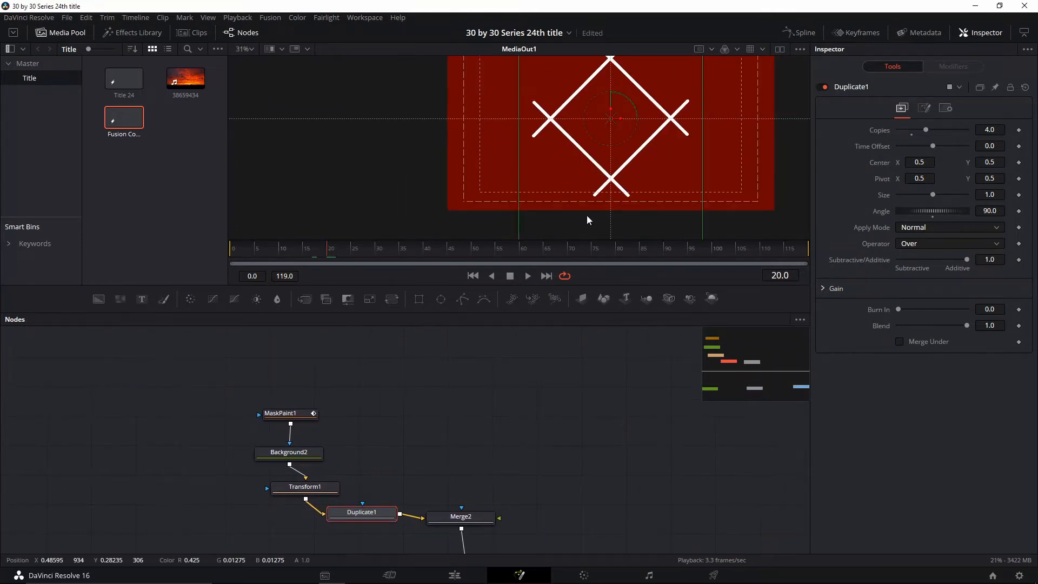
{"action": "left_click", "coordinate": [284, 414]}
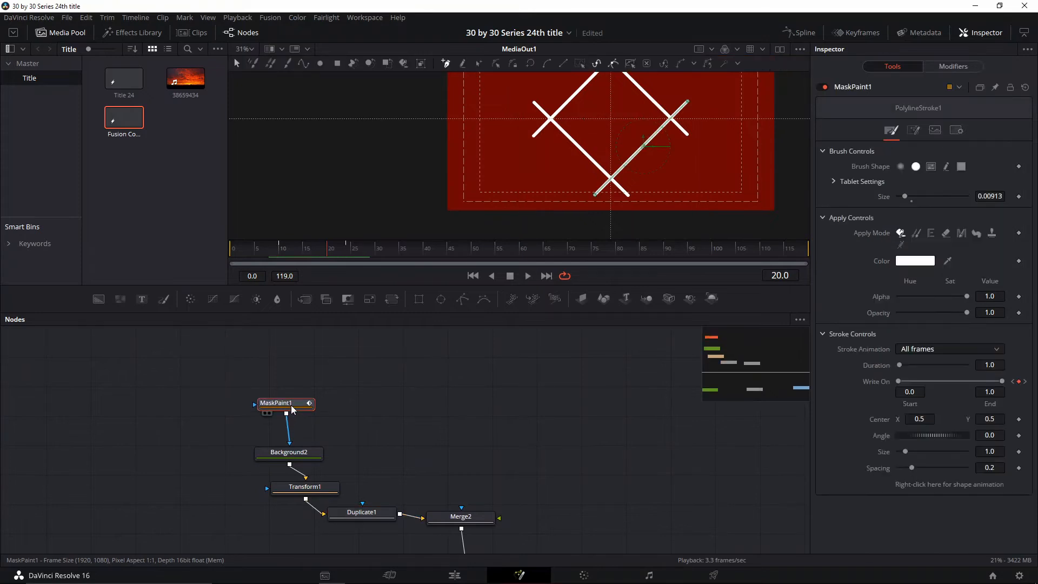
{"action": "left_click", "coordinate": [299, 461]}
{"action": "mouse_move", "coordinate": [297, 459]}
{"action": "left_mouse_down"}
{"action": "mouse_move", "coordinate": [290, 440]}
{"action": "mouse_move", "coordinate": [298, 457]}
{"action": "left_mouse_up"}
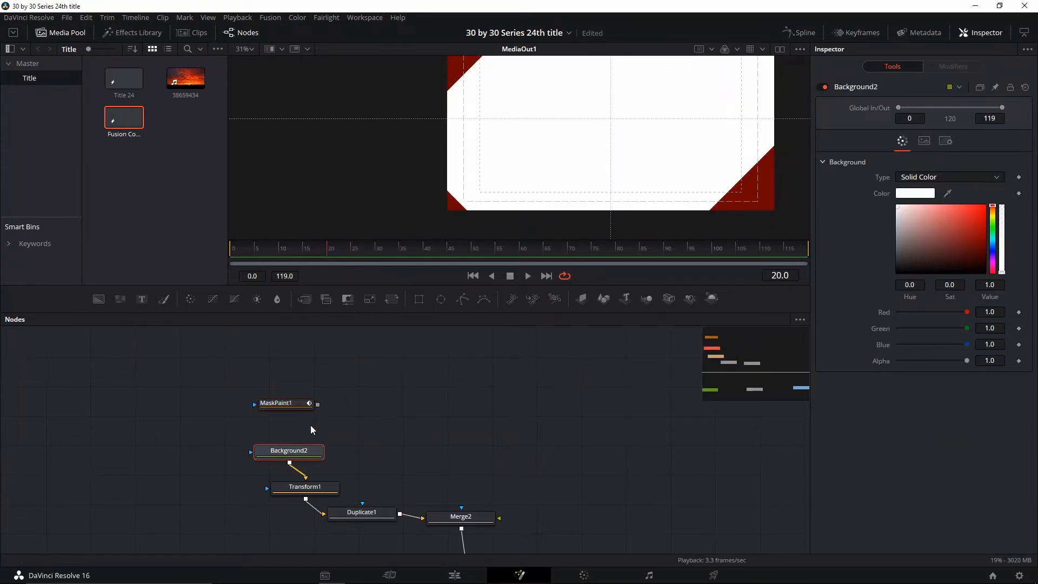
{"action": "left_click_drag", "start_coordinate": [317, 405], "coordinate": [299, 434]}
- Insert a second Duplicate node between Background2 and Transform1
{"action": "key", "text": "shift+space"}
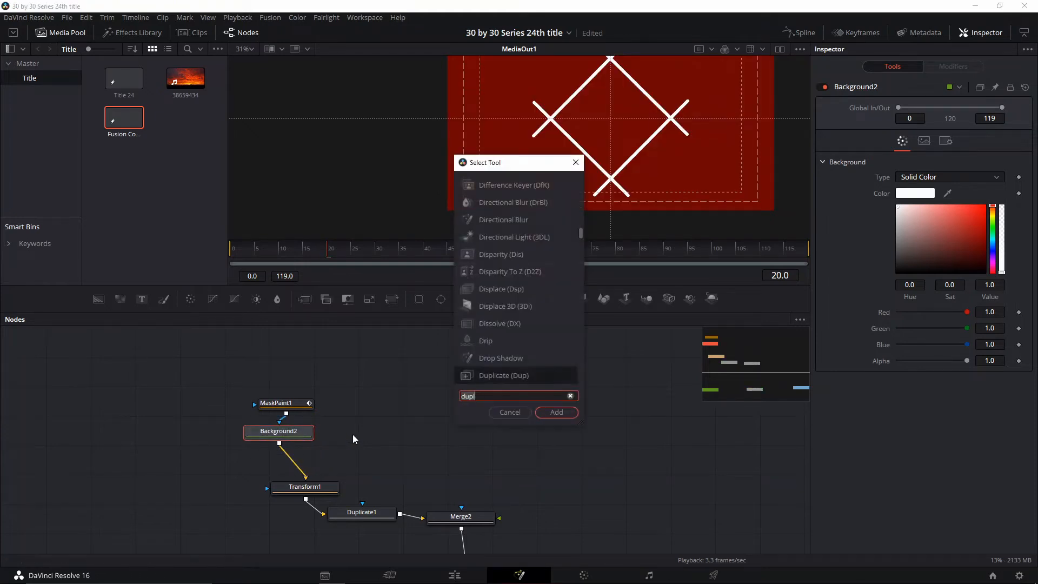
{"action": "type", "text": "du"}
{"action": "key", "text": "Return"}
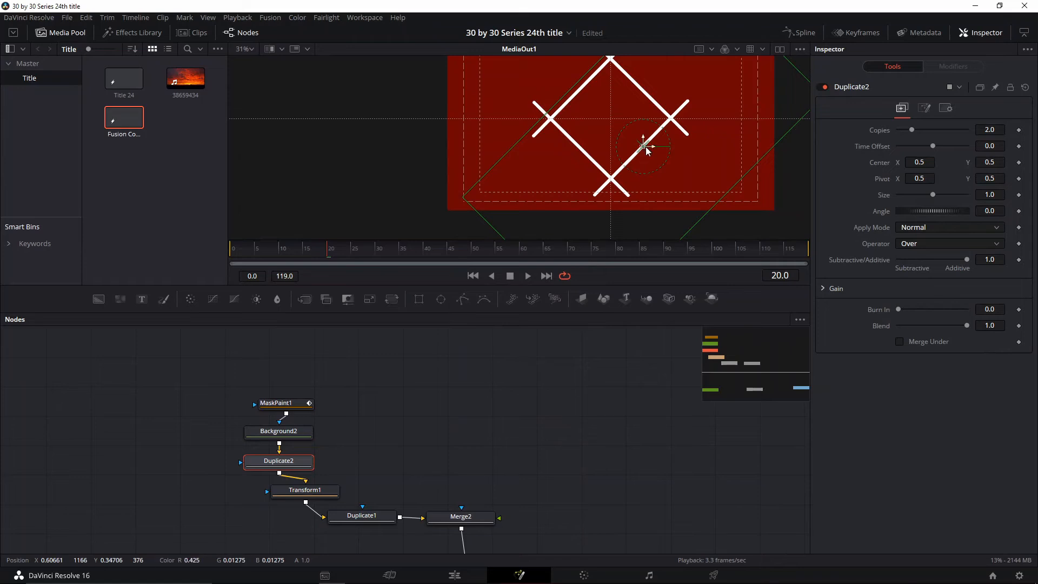
- Offset Duplicate2's copy outward to a center of about X 0.496, Y 0.438 and reduce its size to 0.878
{"action": "left_click_drag", "start_coordinate": [645, 149], "coordinate": [656, 154]}
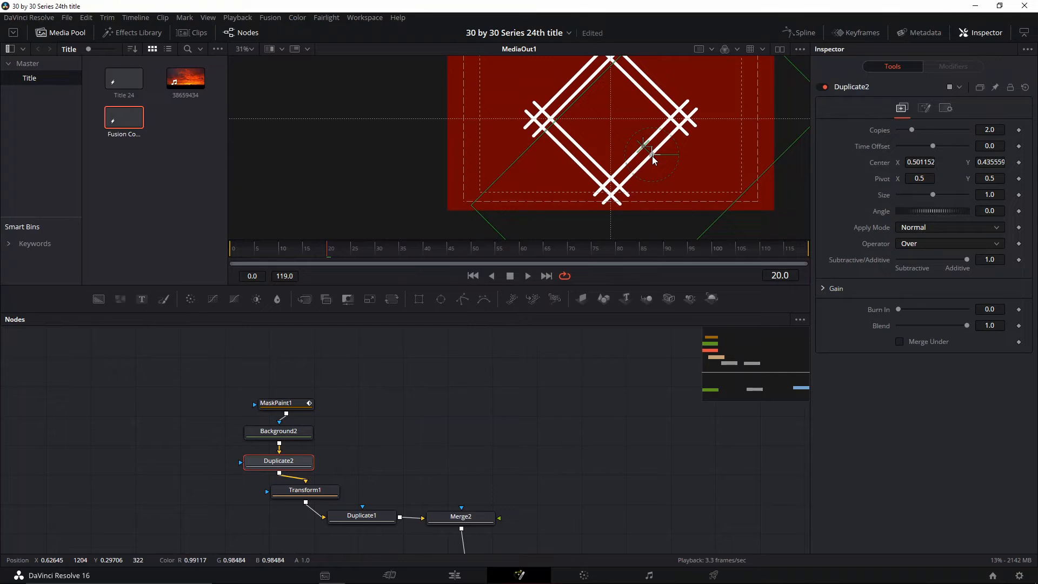
{"action": "left_click_drag", "start_coordinate": [933, 193], "coordinate": [893, 205]}
{"action": "left_click_drag", "start_coordinate": [653, 157], "coordinate": [658, 149]}
{"action": "scroll", "coordinate": [670, 152], "scroll_direction": "up", "scroll_amount": 3}
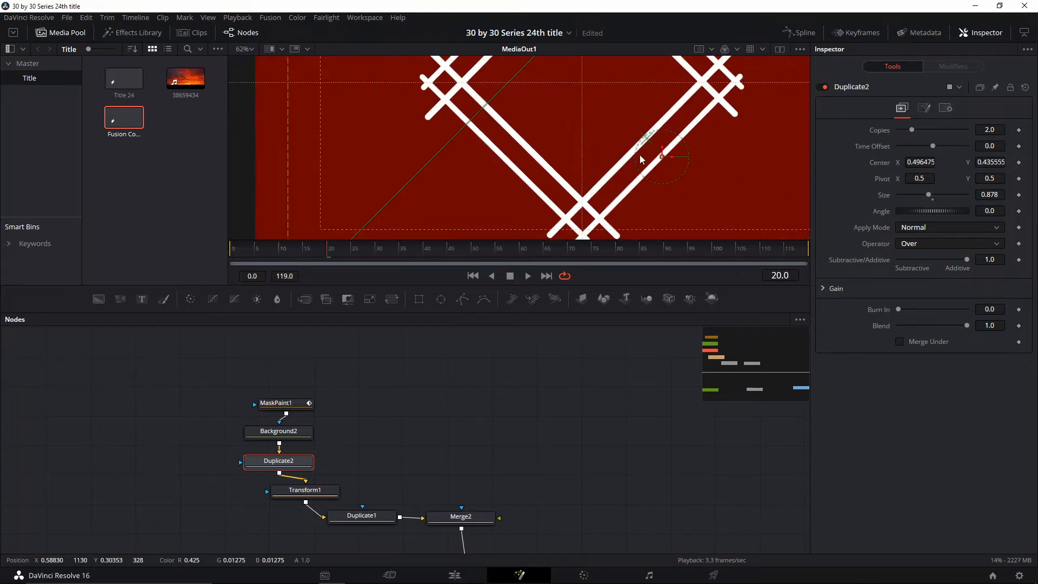
{"action": "scroll", "coordinate": [697, 110], "scroll_direction": "down", "scroll_amount": 5}
{"action": "left_click_drag", "start_coordinate": [704, 122], "coordinate": [531, 172]}
{"action": "scroll", "coordinate": [608, 137], "scroll_direction": "up", "scroll_amount": 4}
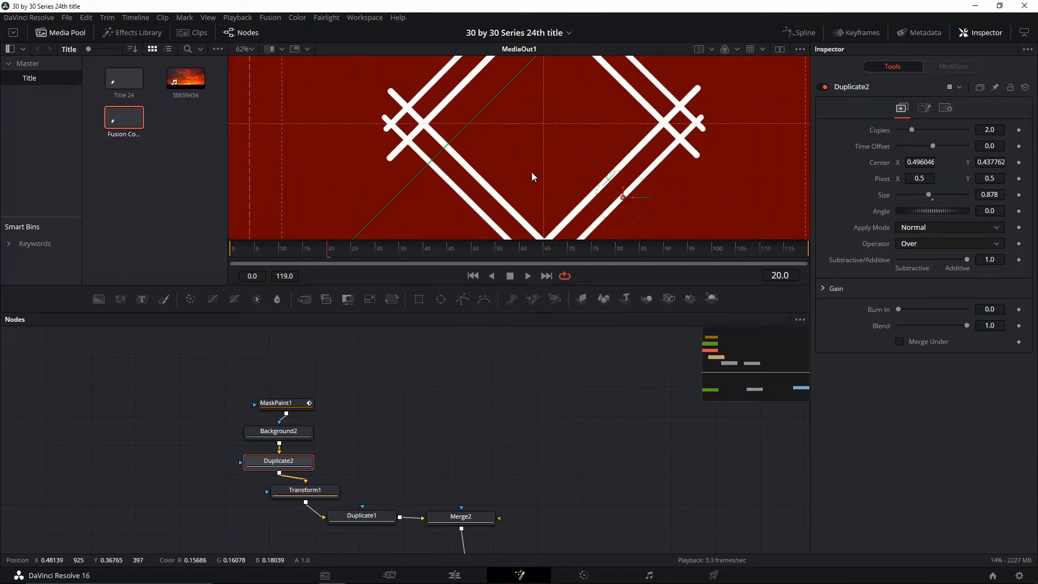
- Set Duplicate1's time offset to 0.056 and play back the diamond line animation to check the timing
{"action": "scroll", "coordinate": [531, 172], "scroll_direction": "down", "scroll_amount": 3}
{"action": "key", "text": "space"}
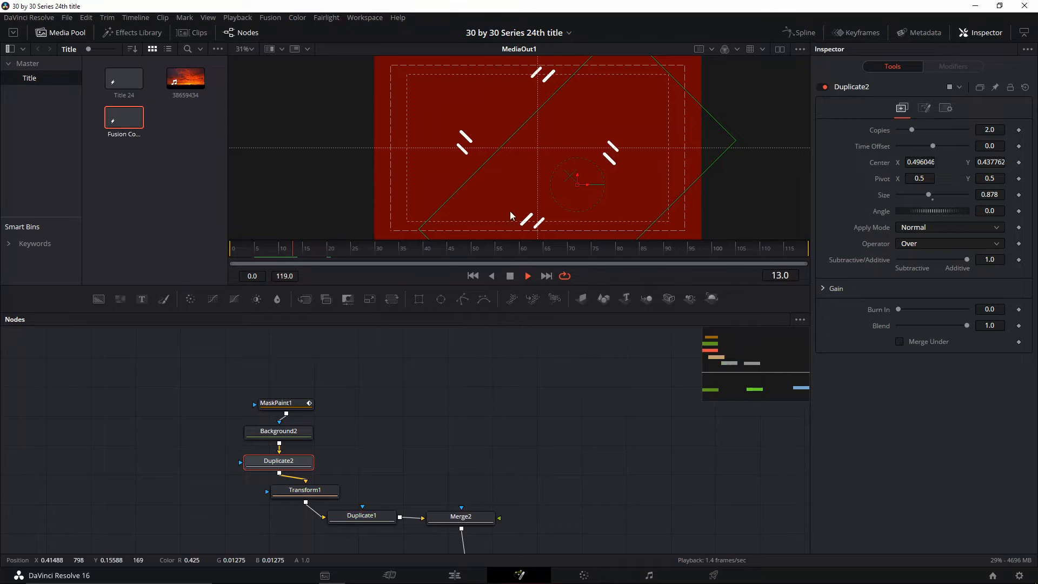
{"action": "key", "text": "space"}
{"action": "left_click", "coordinate": [356, 516]}
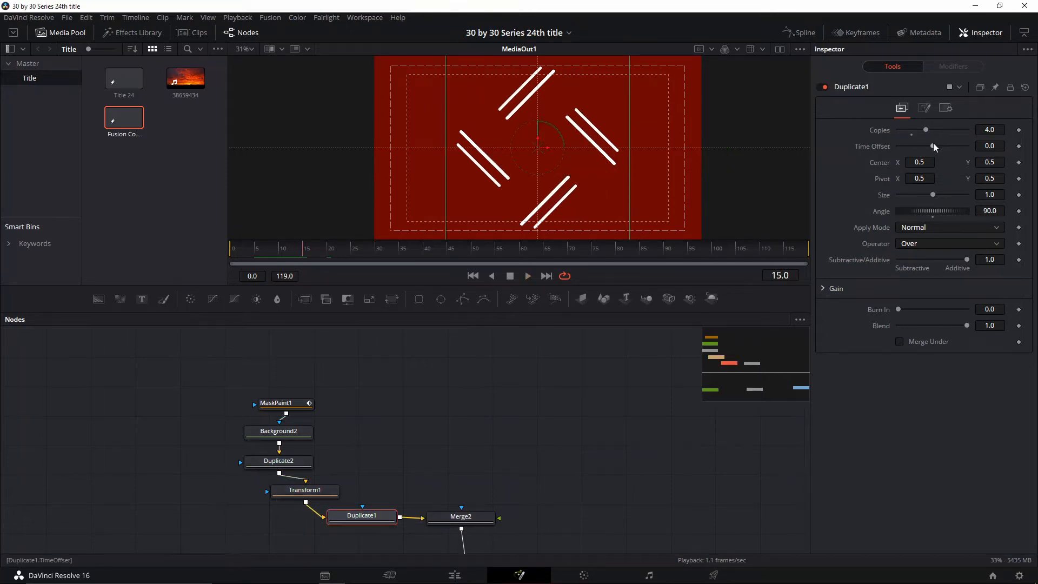
{"action": "left_click_drag", "start_coordinate": [934, 143], "coordinate": [936, 143]}
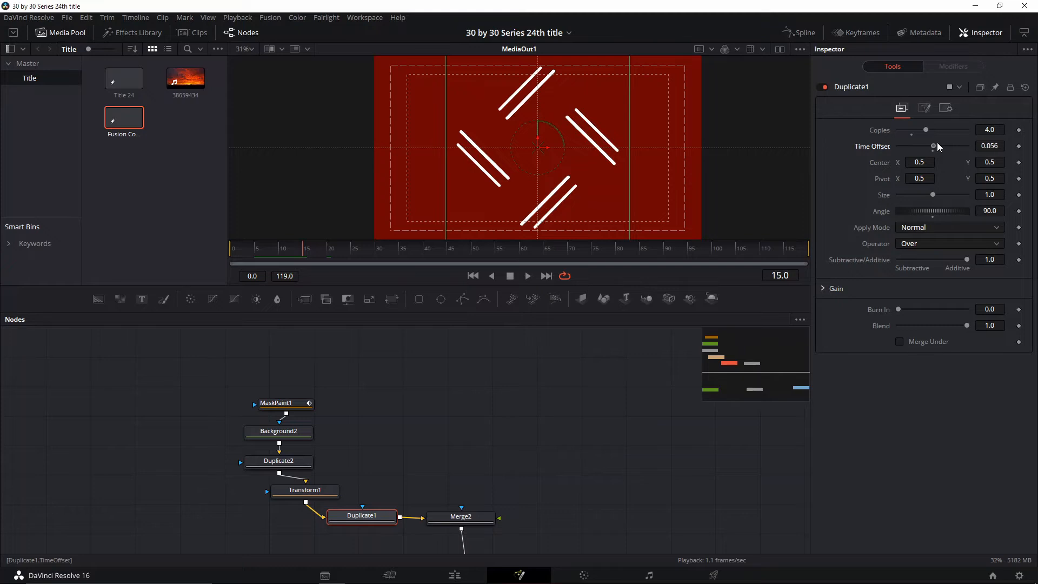
{"action": "left_click", "coordinate": [265, 252]}
{"action": "key", "text": "space"}
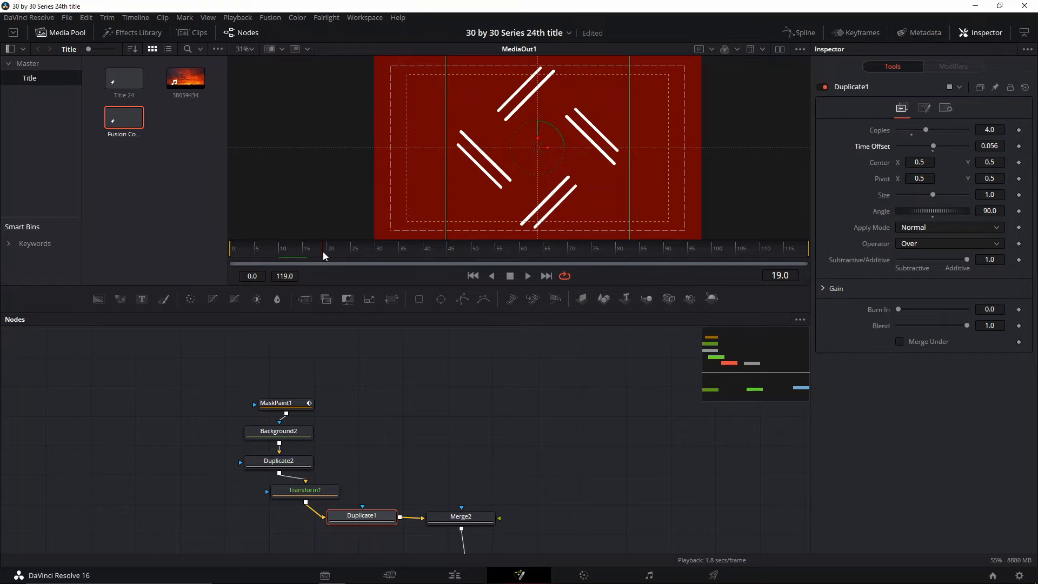
{"action": "mouse_move", "coordinate": [322, 251]}
{"action": "left_mouse_down"}
{"action": "mouse_move", "coordinate": [332, 255]}
{"action": "mouse_move", "coordinate": [304, 255]}
{"action": "mouse_move", "coordinate": [320, 254]}
{"action": "left_mouse_up"}
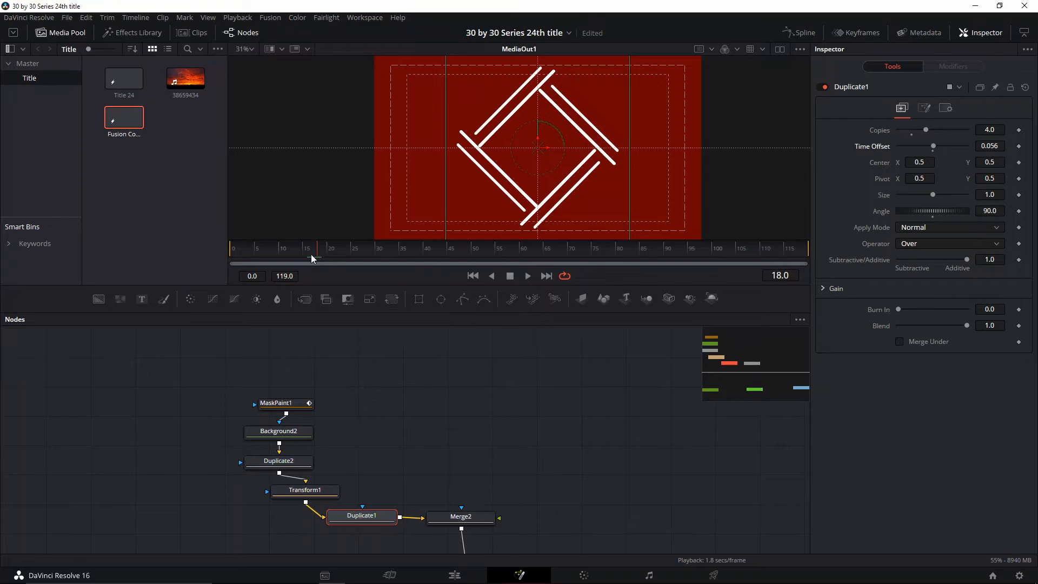
{"action": "scroll", "coordinate": [511, 152], "scroll_direction": "up", "scroll_amount": 2}
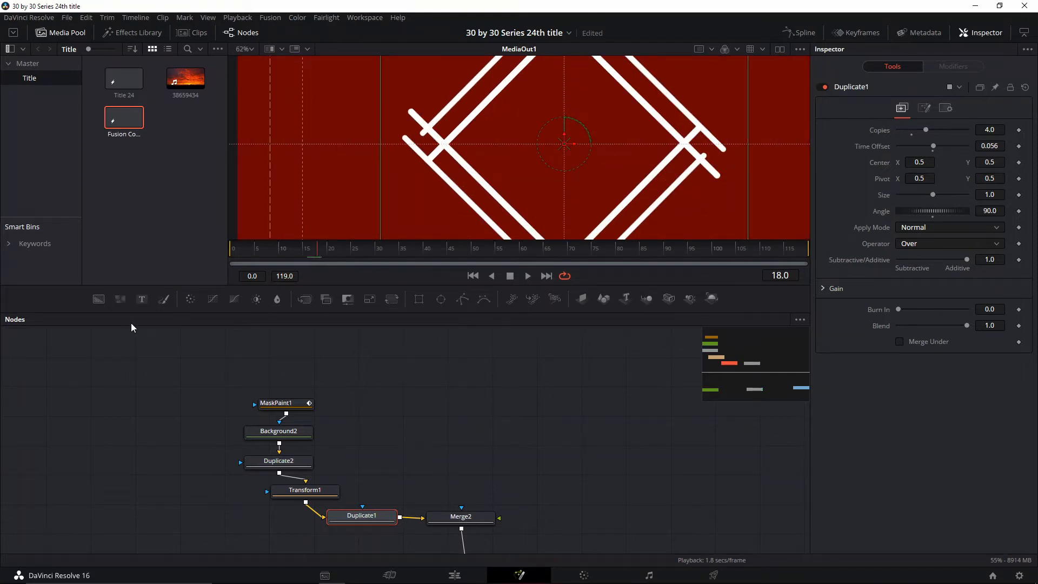
- Add a separate Background node in the open space above Merge2
{"action": "left_click", "coordinate": [98, 301]}
{"action": "key", "text": "ctrl+z"}
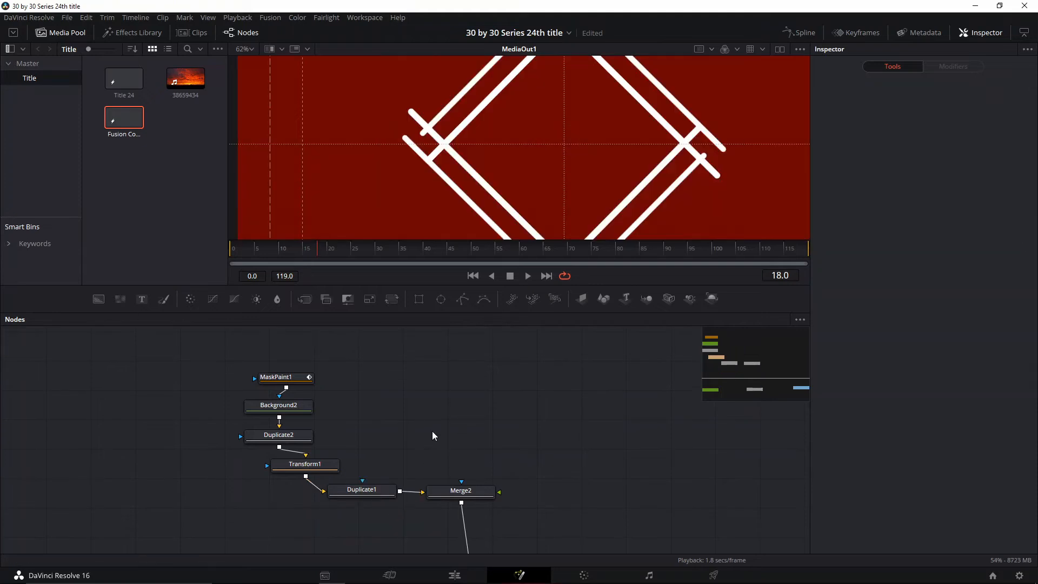
{"action": "left_click_drag", "start_coordinate": [423, 383], "coordinate": [384, 380]}
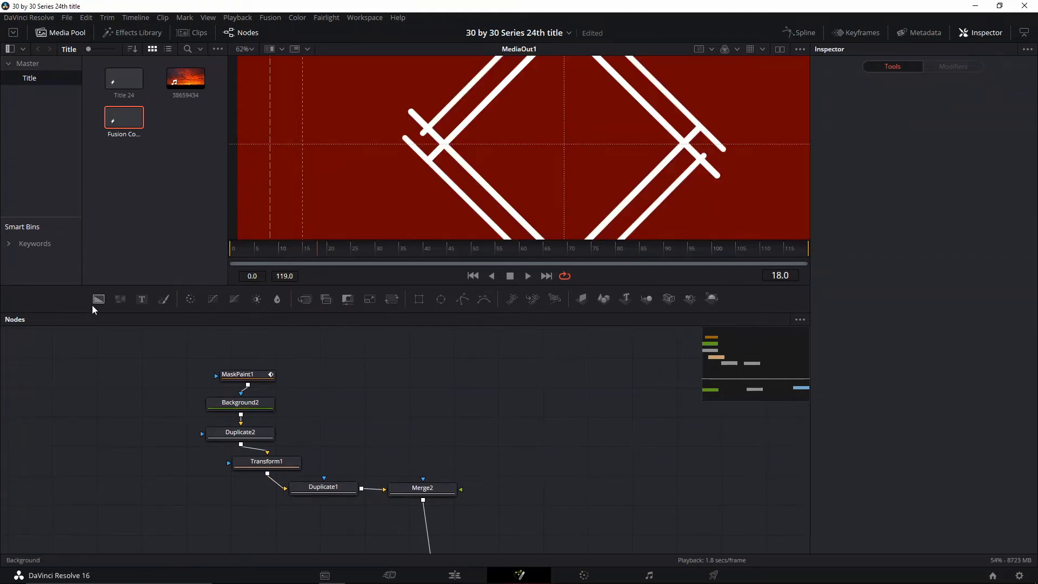
{"action": "left_click_drag", "start_coordinate": [329, 359], "coordinate": [434, 407]}
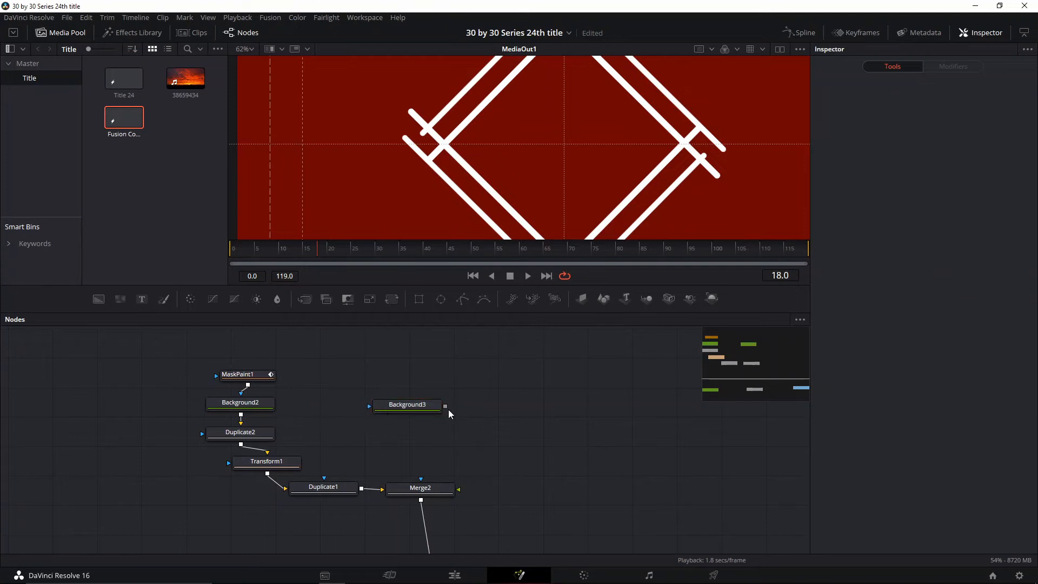
{"action": "left_click_drag", "start_coordinate": [446, 406], "coordinate": [423, 503]}
{"action": "left_click_drag", "start_coordinate": [421, 406], "coordinate": [416, 370]}
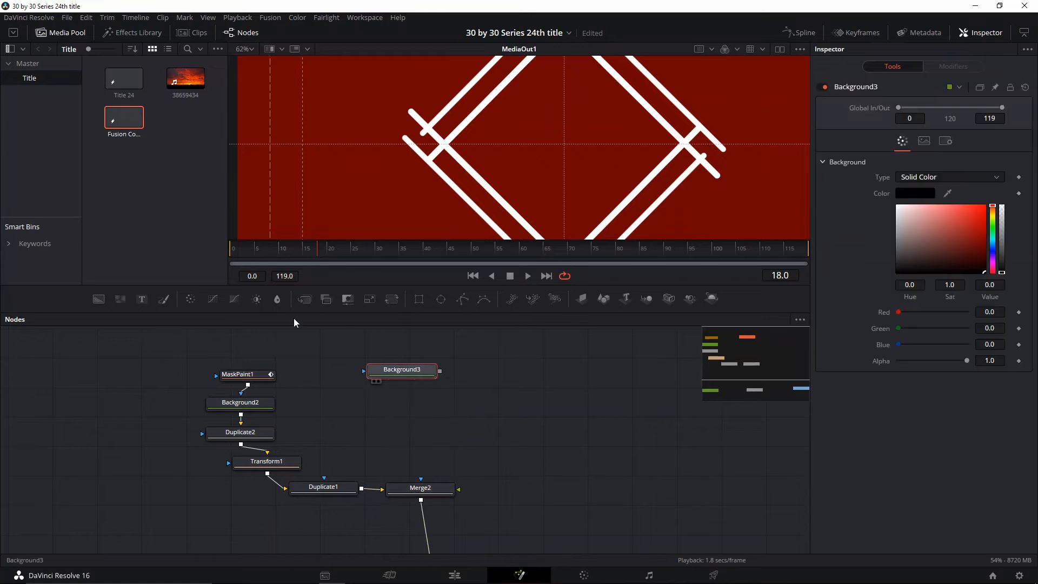
- Add a Merge node after Background3, connect it to Merge2, and arrange both new nodes above Merge2
{"action": "left_click", "coordinate": [304, 299]}
{"action": "left_click_drag", "start_coordinate": [484, 370], "coordinate": [455, 490]}
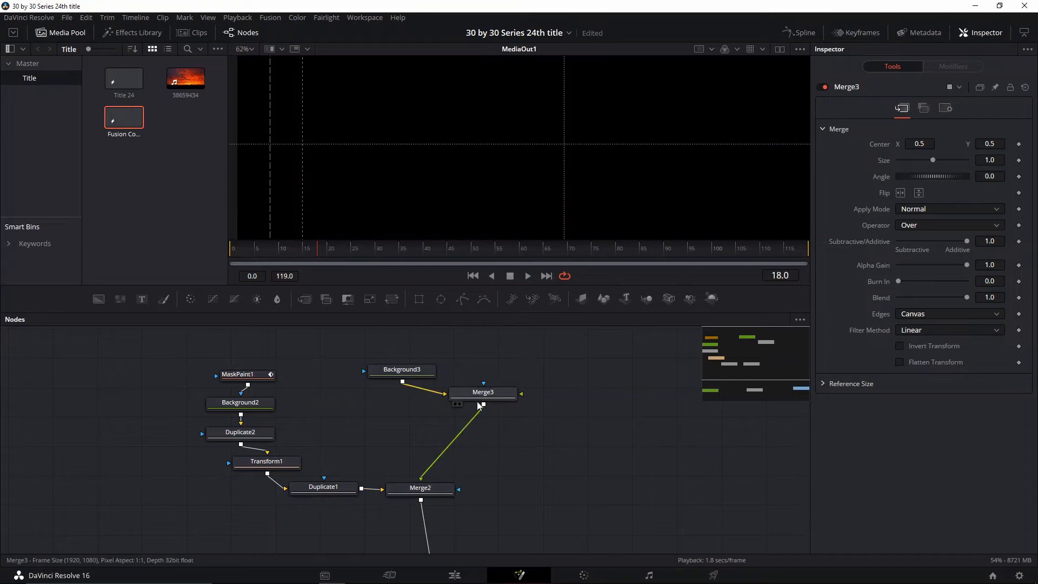
{"action": "left_click_drag", "start_coordinate": [475, 394], "coordinate": [438, 425]}
{"action": "left_click", "coordinate": [406, 370]}
{"action": "left_click_drag", "start_coordinate": [406, 370], "coordinate": [368, 442]}
{"action": "scroll", "coordinate": [482, 136], "scroll_direction": "down", "scroll_amount": 3}
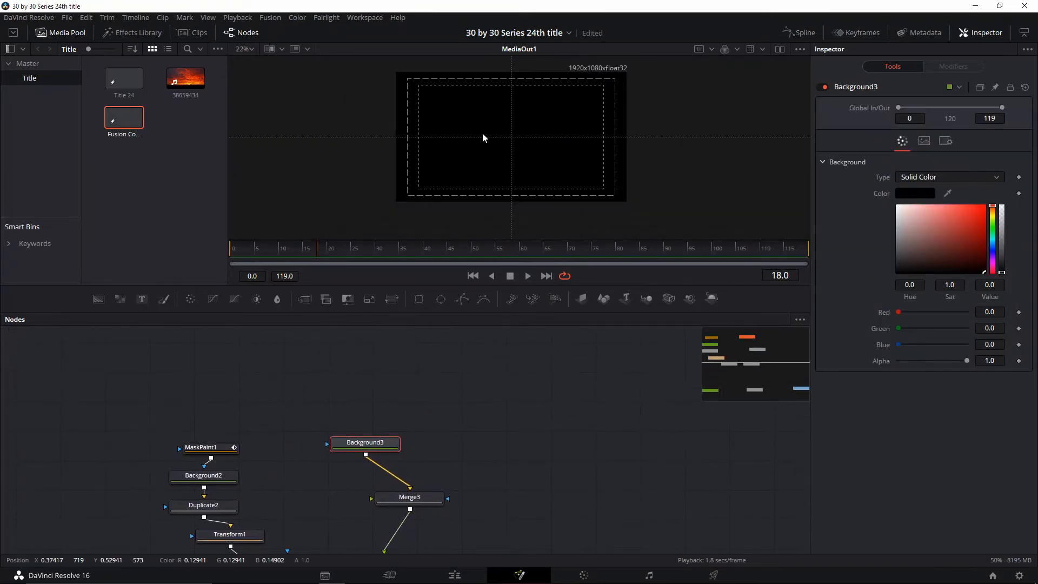
{"action": "left_click", "coordinate": [214, 448]}
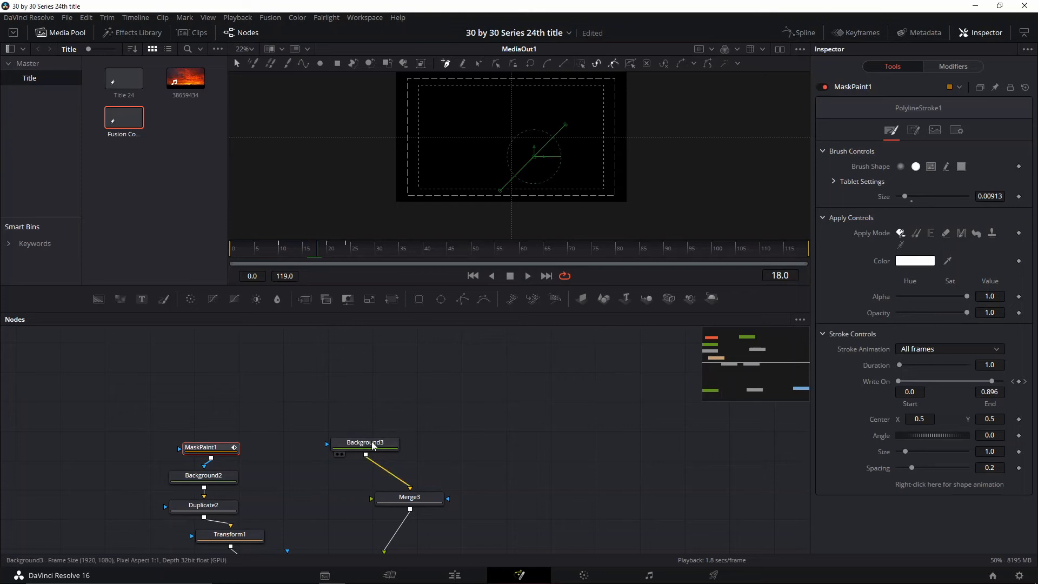
{"action": "left_click", "coordinate": [390, 441]}
{"action": "key", "text": "ctrl+v"}
{"action": "right_click", "coordinate": [900, 381]}
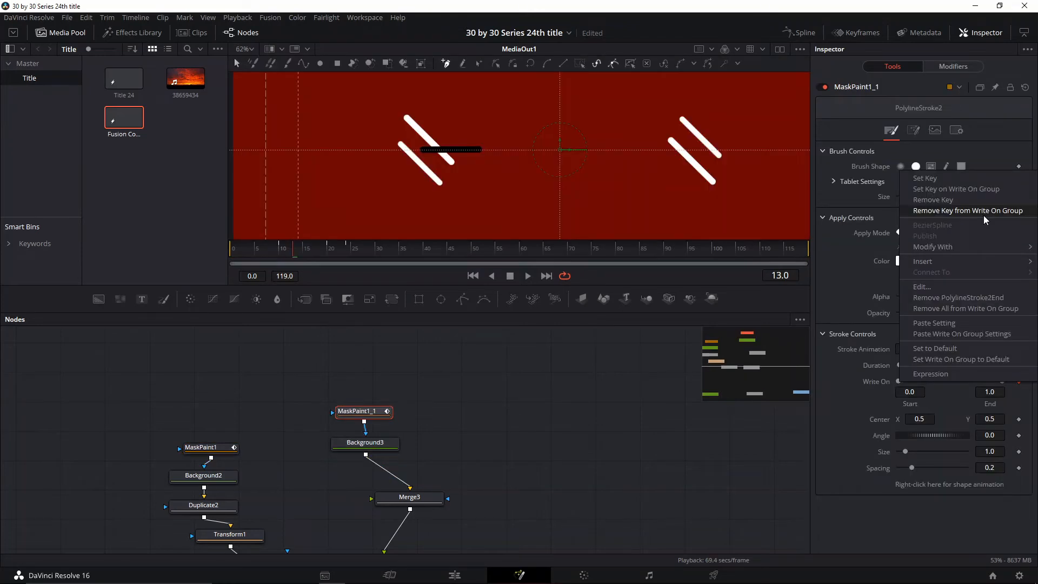
{"action": "left_click", "coordinate": [984, 217]}
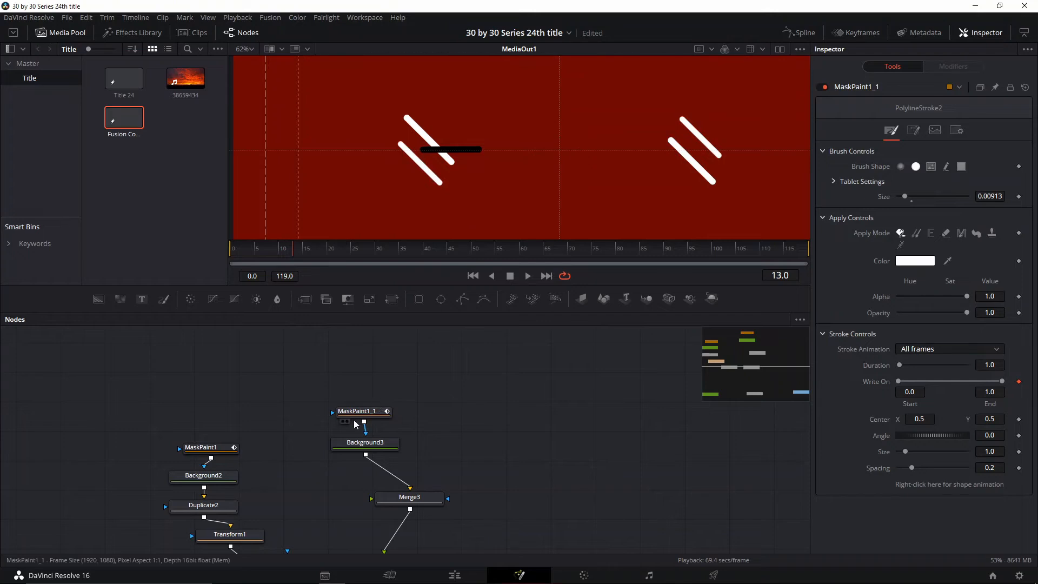
{"action": "key", "text": "Delete"}
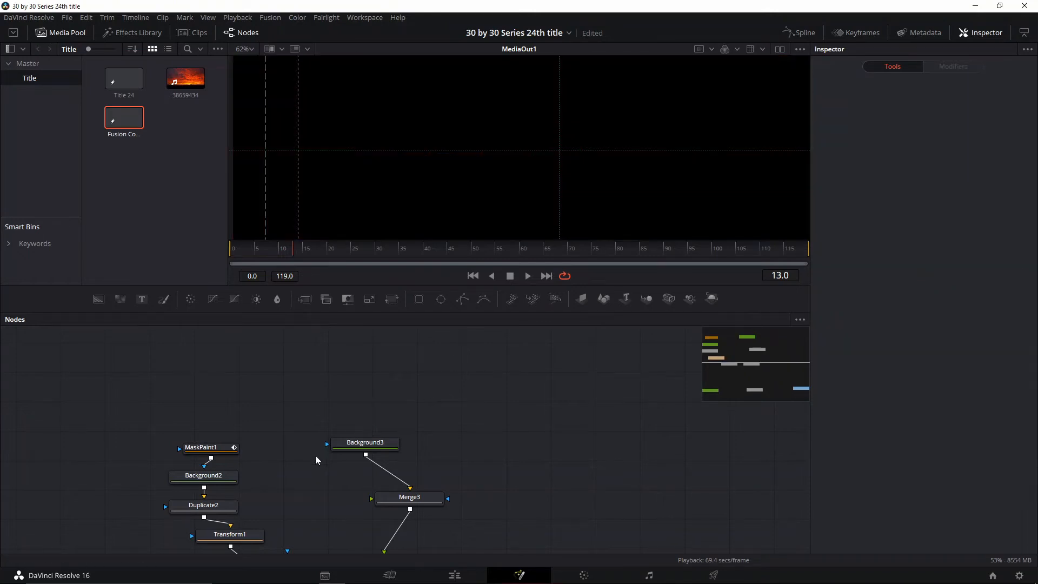
- Mask Background3 with a new Mask Paint node, using the Polyline Stroke tool and the hard round brush shape
{"action": "left_click", "coordinate": [357, 443]}
{"action": "scroll", "coordinate": [474, 209], "scroll_direction": "down", "scroll_amount": 3}
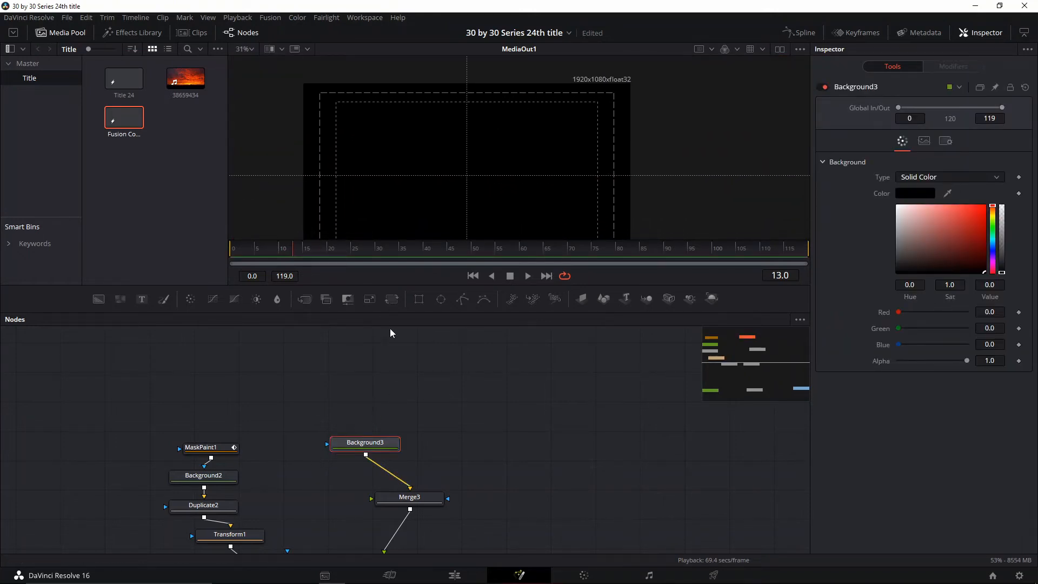
{"action": "key", "text": "shift+space"}
{"action": "type", "text": "paint"}
{"action": "key", "text": "Return"}
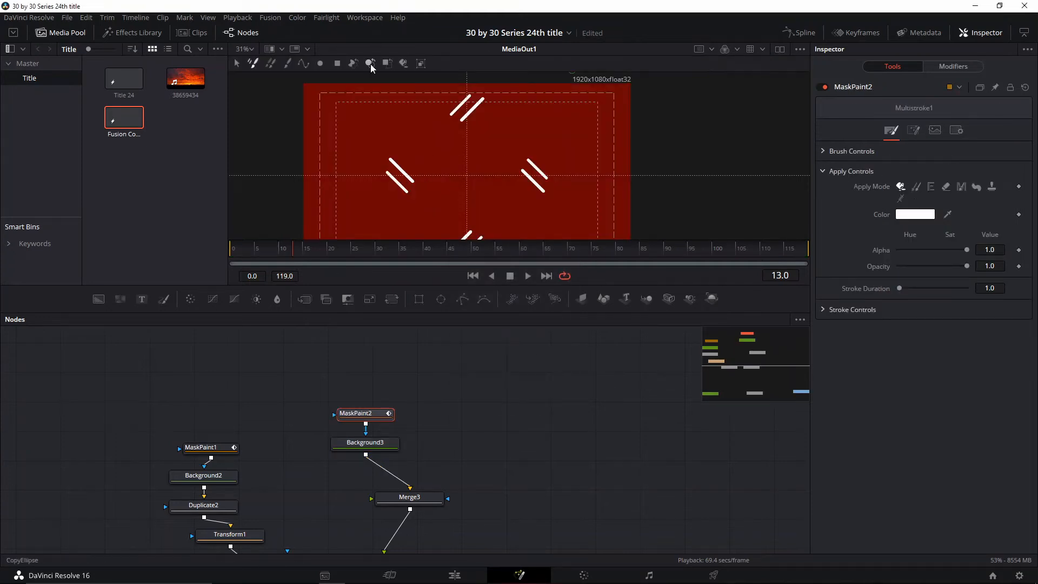
{"action": "left_click", "coordinate": [303, 63]}
{"action": "left_click", "coordinate": [851, 151]}
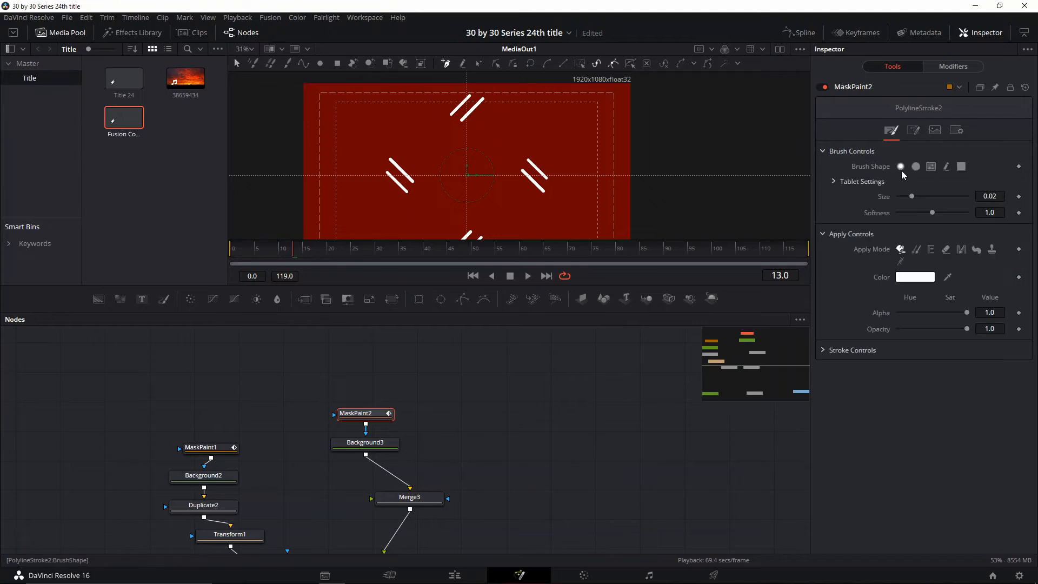
{"action": "left_click", "coordinate": [916, 167]}
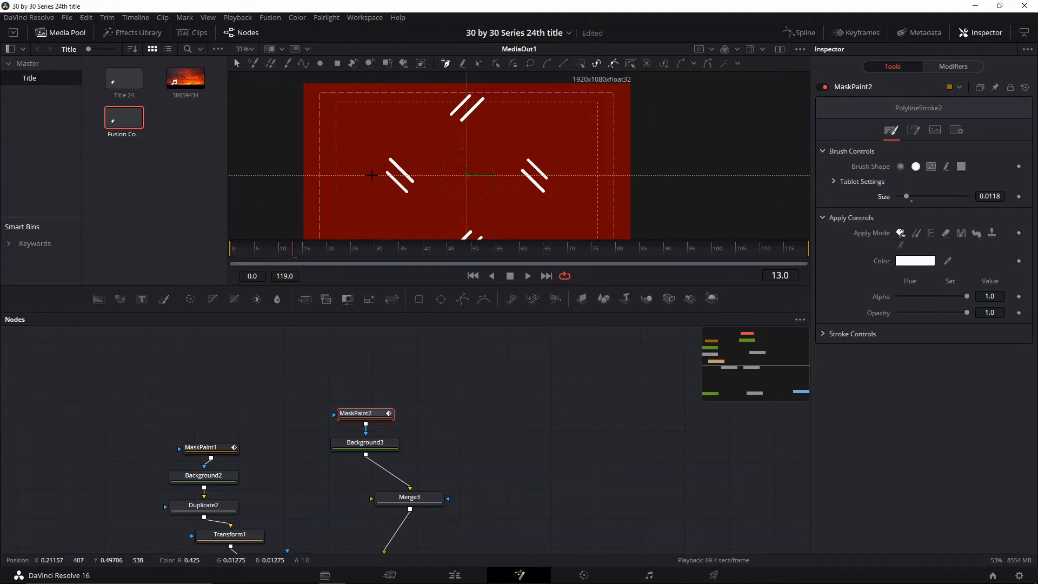
- Paint a horizontal line across the frame's center with brush size 0.00779, make Background3 white, and move its nodes higher
{"action": "left_click", "coordinate": [372, 175]}
{"action": "scroll", "coordinate": [557, 175], "scroll_direction": "up", "scroll_amount": 5}
{"action": "left_click_drag", "start_coordinate": [582, 181], "coordinate": [583, 177]}
{"action": "scroll", "coordinate": [615, 212], "scroll_direction": "down", "scroll_amount": 4}
{"action": "left_click_drag", "start_coordinate": [906, 196], "coordinate": [904, 198]}
{"action": "left_click_drag", "start_coordinate": [359, 447], "coordinate": [354, 424]}
{"action": "left_click", "coordinate": [376, 391]}
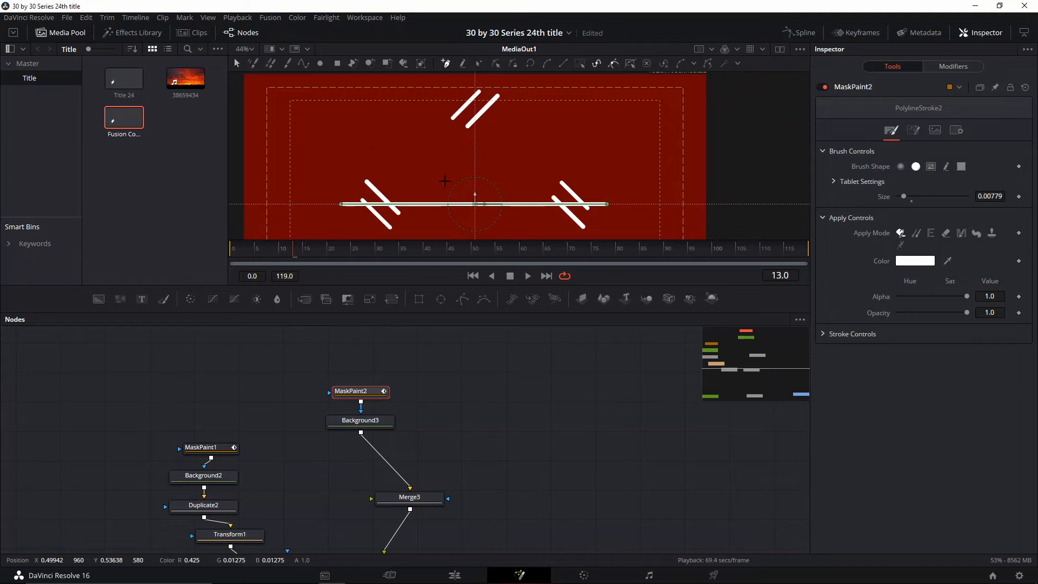
- Move the horizontal MaskPaint2 stroke straight up, slightly above the frame's center line
{"action": "left_click", "coordinate": [238, 63]}
{"action": "left_click", "coordinate": [476, 204]}
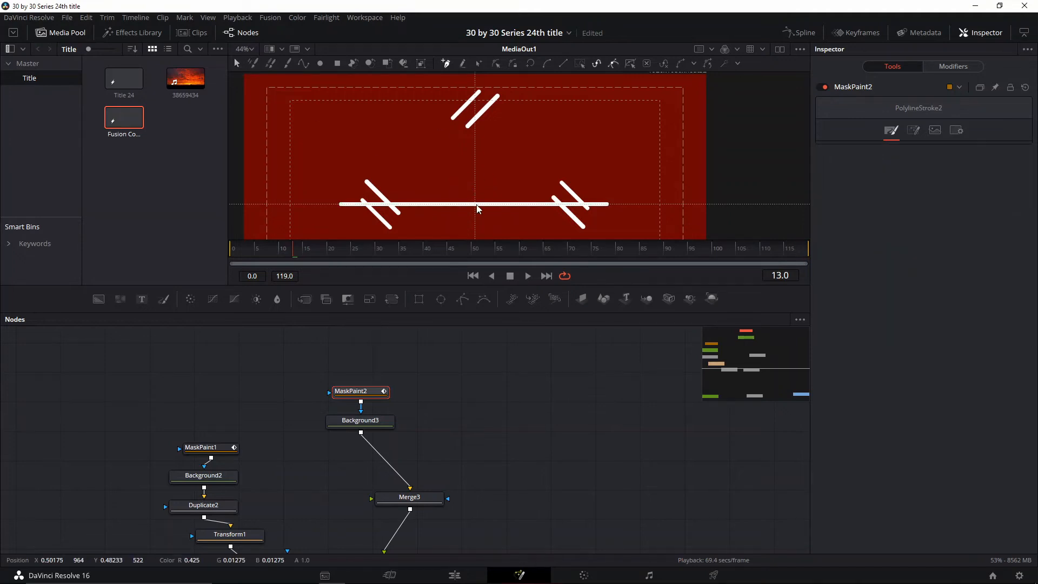
{"action": "left_click", "coordinate": [475, 204]}
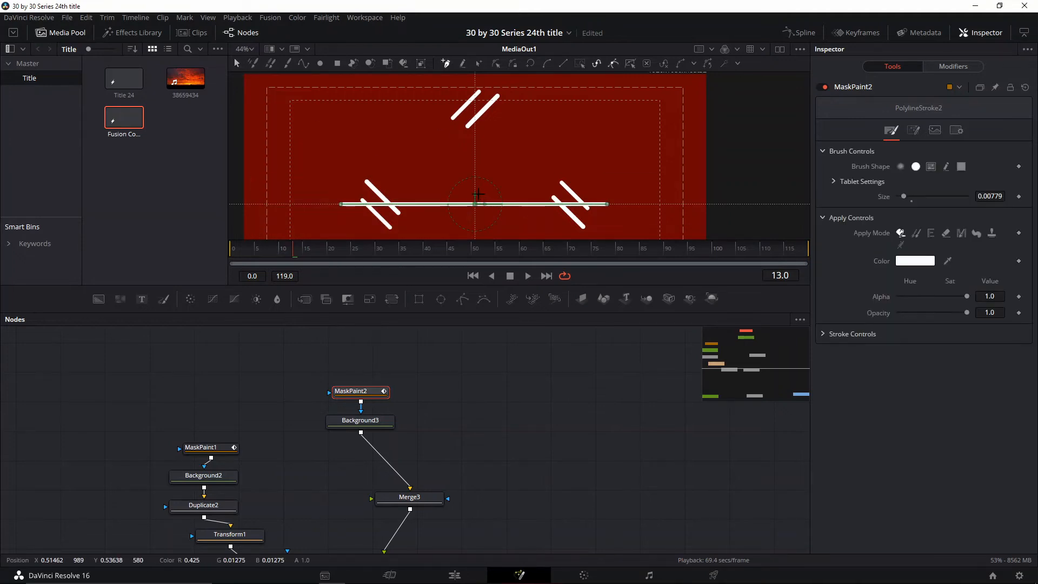
{"action": "mouse_move", "coordinate": [478, 194]}
{"action": "left_mouse_down"}
{"action": "mouse_move", "coordinate": [476, 182]}
{"action": "mouse_move", "coordinate": [478, 199]}
{"action": "left_mouse_up"}
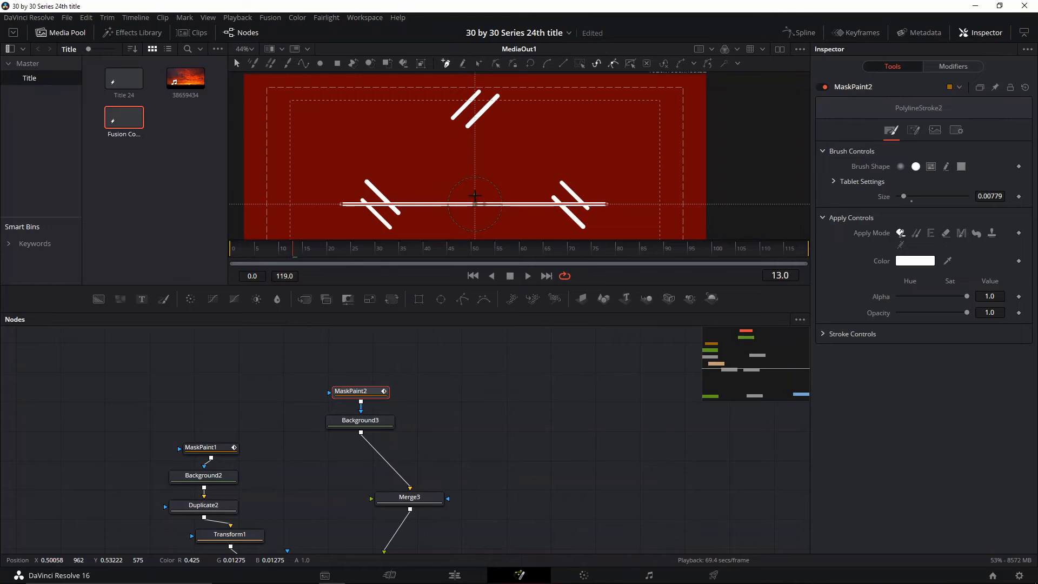
{"action": "scroll", "coordinate": [475, 196], "scroll_direction": "up", "scroll_amount": 5}
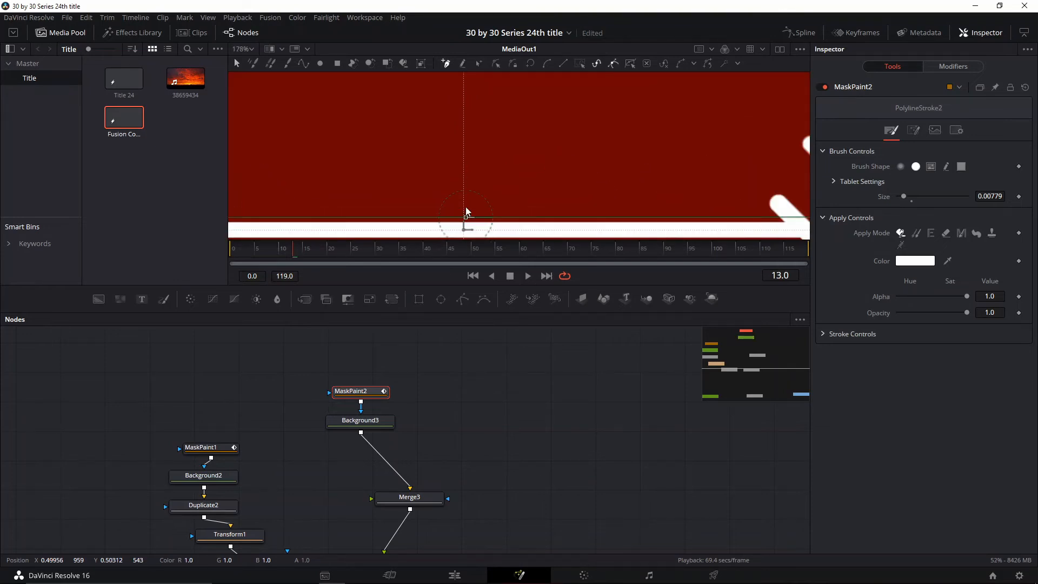
{"action": "left_click_drag", "start_coordinate": [466, 211], "coordinate": [464, 134]}
{"action": "scroll", "coordinate": [464, 133], "scroll_direction": "down", "scroll_amount": 5}
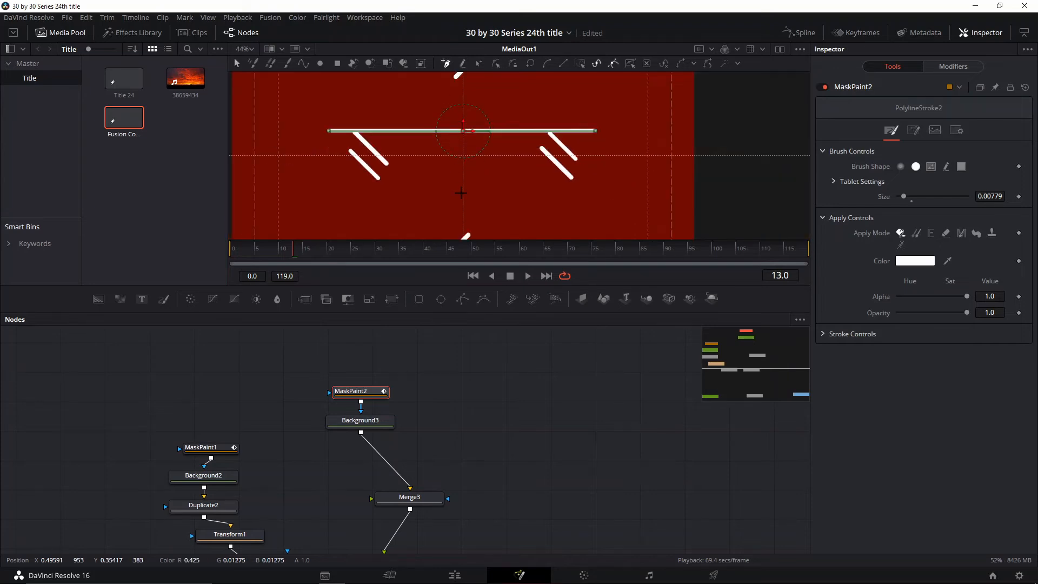
- Insert a Duplicate node after Background3 and offset its copy downward to a center Y of 0.31875
{"action": "left_click", "coordinate": [376, 423]}
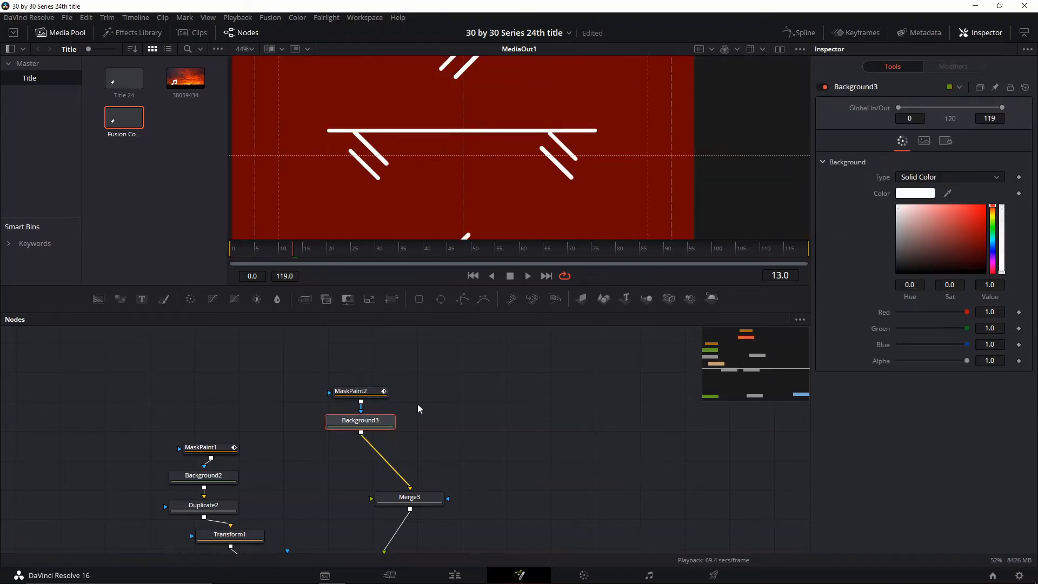
{"action": "key", "text": "shift+space"}
{"action": "type", "text": "du"}
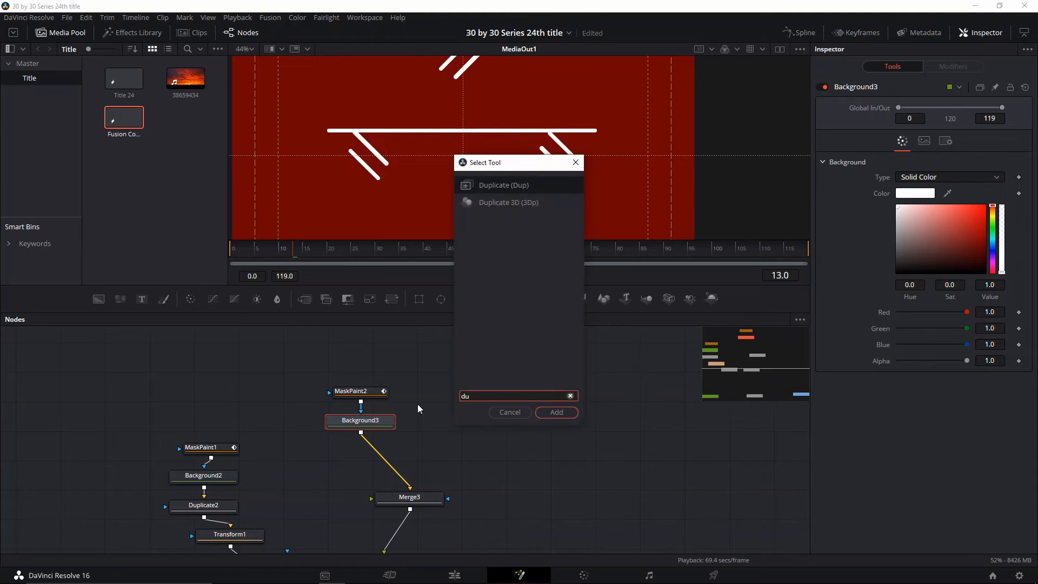
{"action": "key", "text": "Return"}
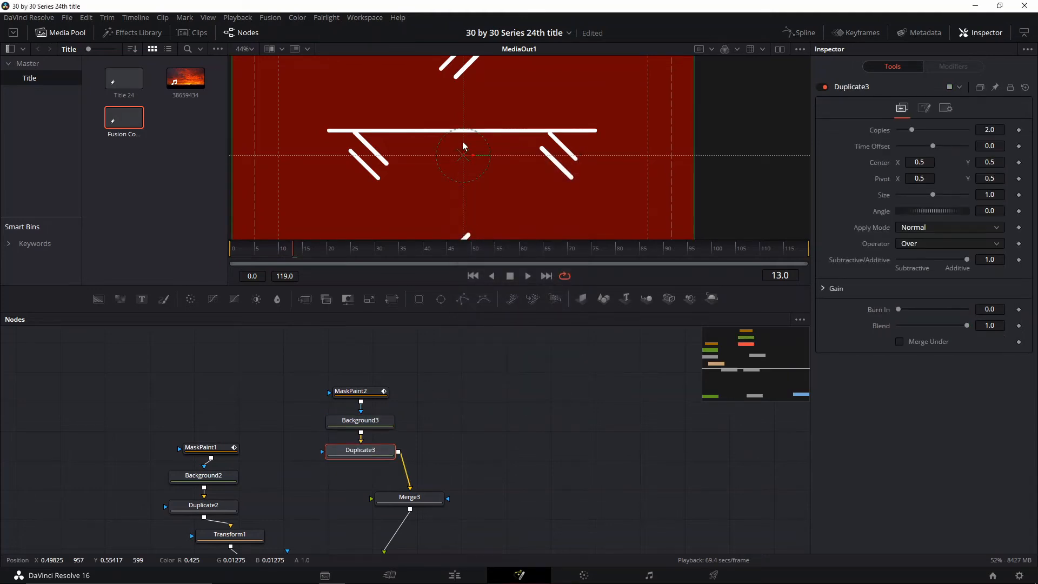
{"action": "left_click_drag", "start_coordinate": [464, 160], "coordinate": [475, 193]}
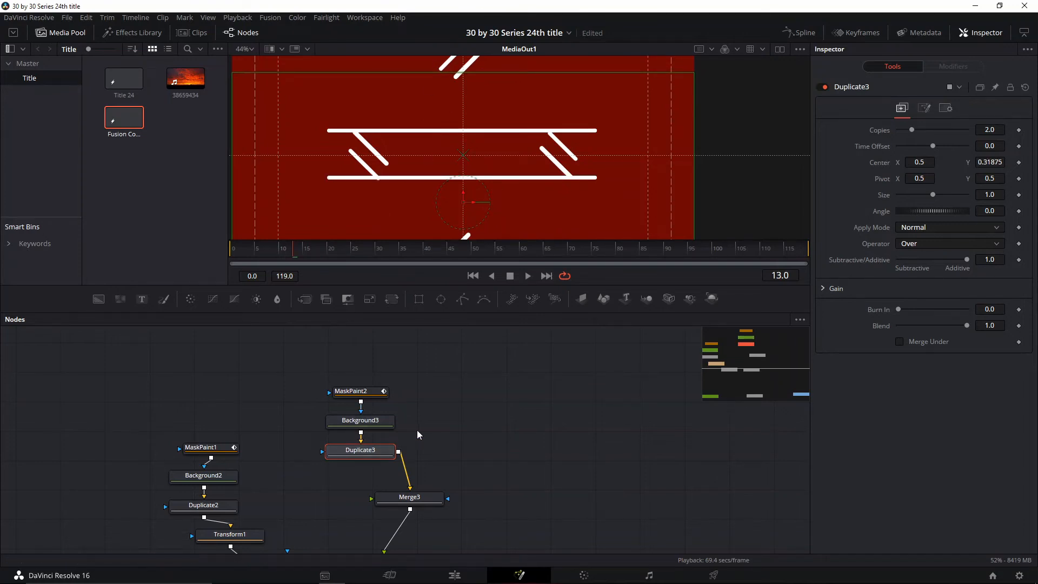
- Add a Text+ node, connect it to Merge3, and place it in the open space above the merge
{"action": "left_click", "coordinate": [456, 473]}
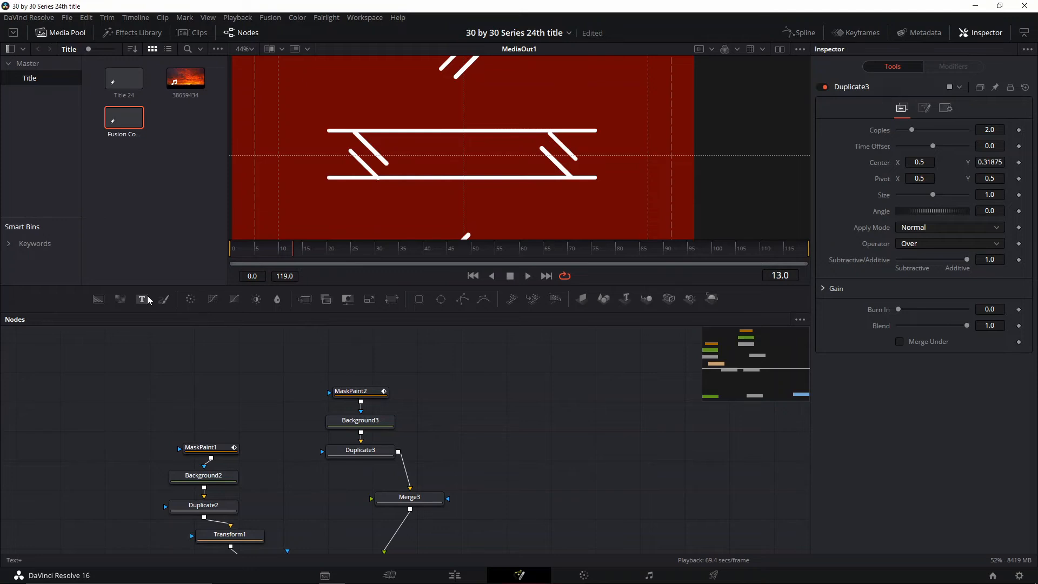
{"action": "left_click_drag", "start_coordinate": [454, 468], "coordinate": [375, 500]}
{"action": "left_click_drag", "start_coordinate": [487, 443], "coordinate": [524, 418]}
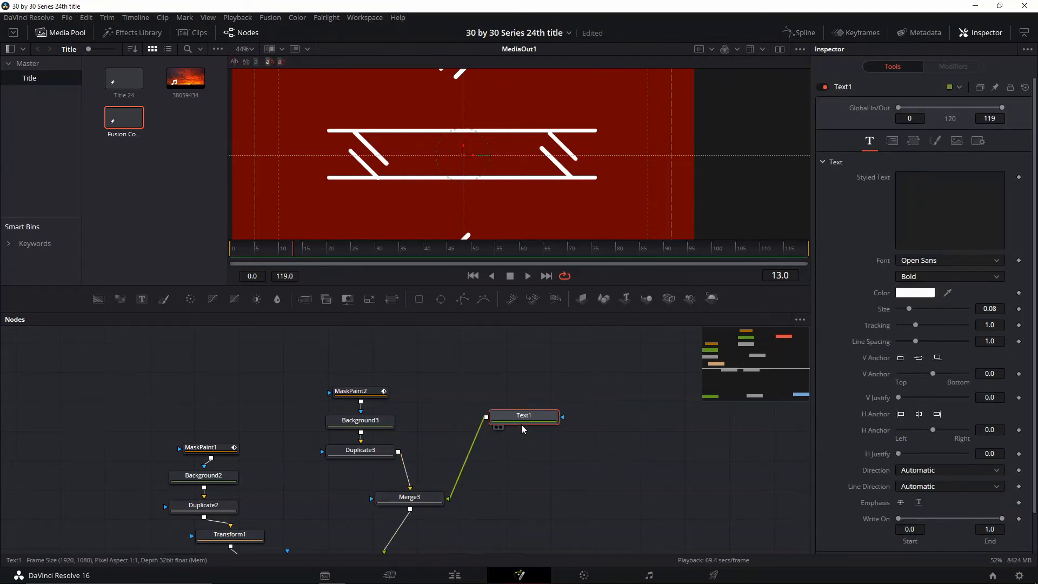
- Enter MAIN TITLE as Text1's styled text and set its size to 0.185
{"action": "left_click", "coordinate": [928, 207]}
{"action": "type", "text": "MAIN T"}
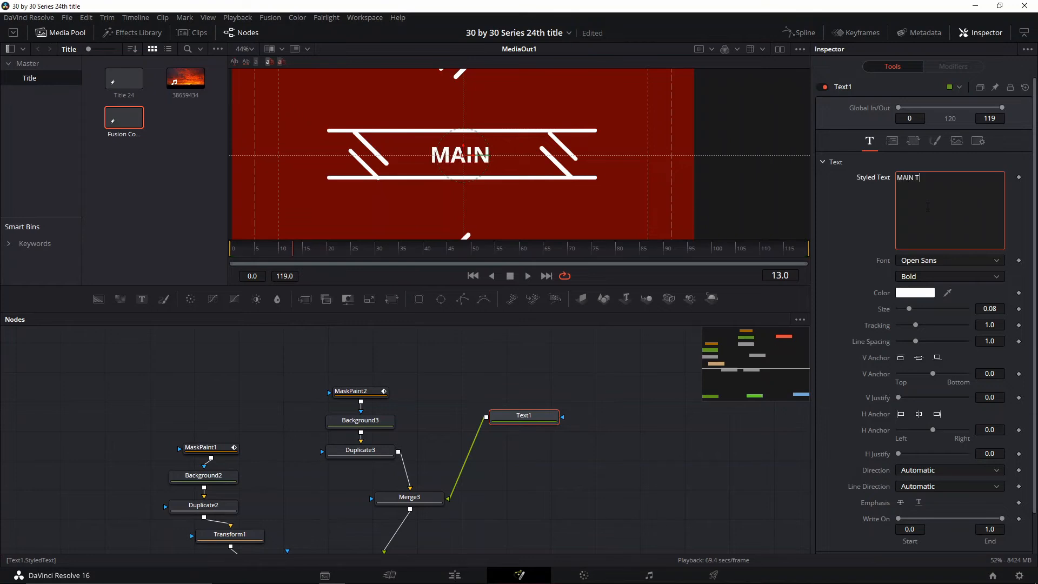
{"action": "type", "text": "ITLE"}
{"action": "left_click_drag", "start_coordinate": [911, 309], "coordinate": [928, 314]}
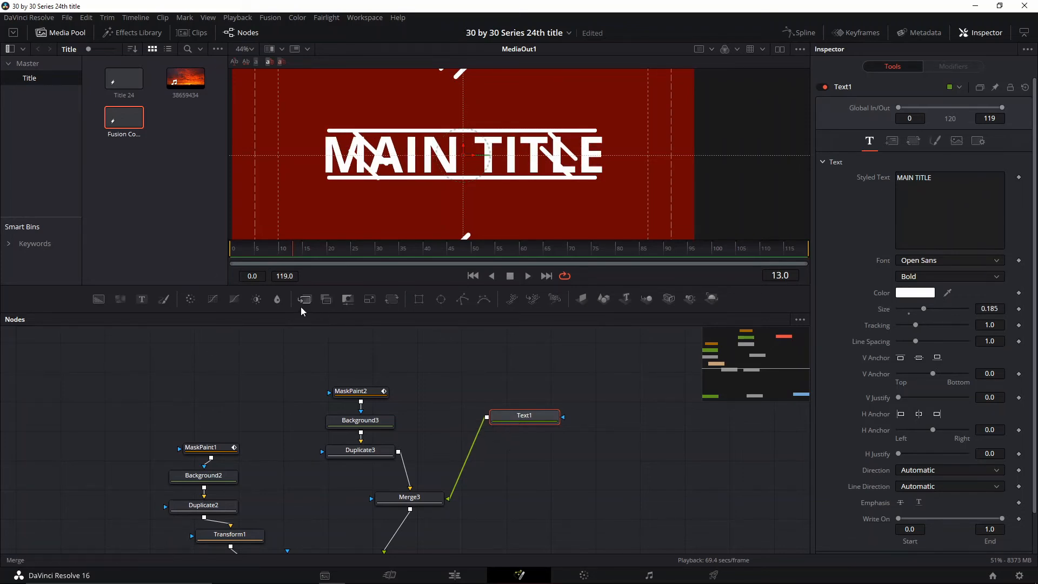
- Add a rectangle mask to Text1 and fit it around MAIN TITLE with width 0.606 and height 0.181
{"action": "left_click", "coordinate": [419, 299]}
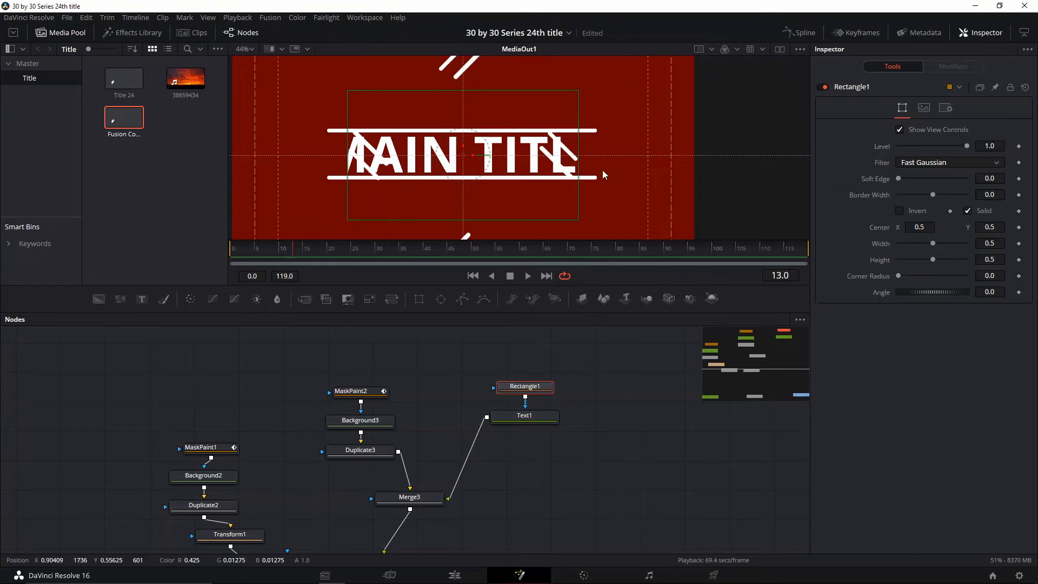
{"action": "mouse_move", "coordinate": [935, 264]}
{"action": "left_mouse_down"}
{"action": "mouse_move", "coordinate": [912, 271]}
{"action": "mouse_move", "coordinate": [939, 252]}
{"action": "left_mouse_up"}
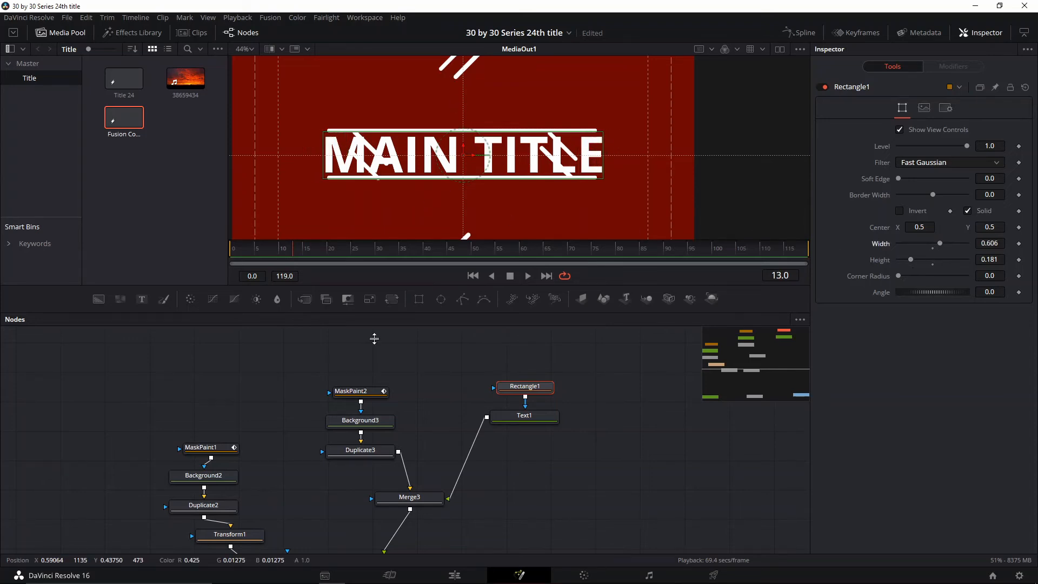
- At frame 18, set the Write On start and end of the MaskPaint2 stroke to 0.5
{"action": "left_click_drag", "start_coordinate": [411, 255], "coordinate": [352, 255]}
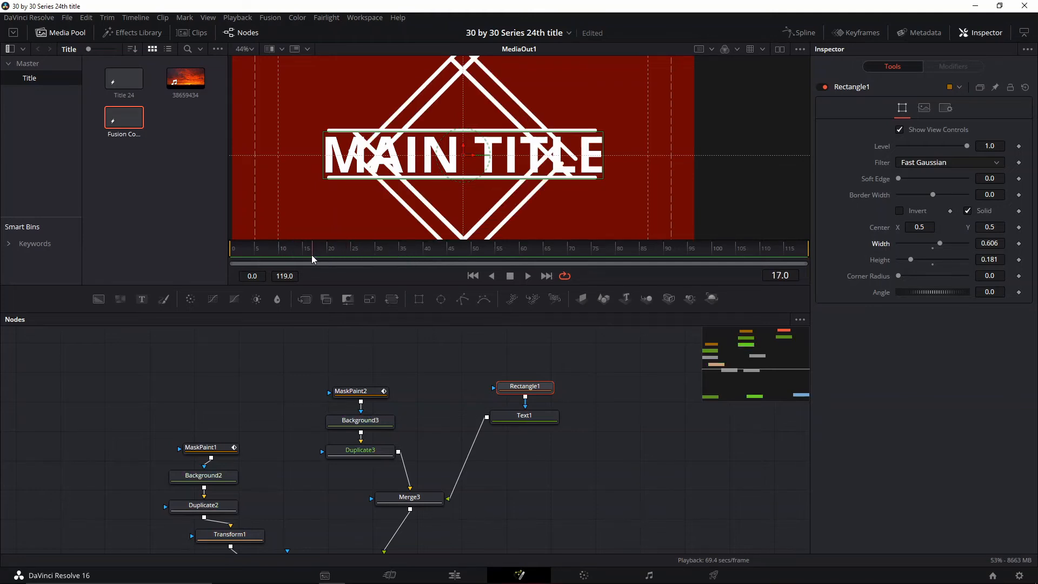
{"action": "left_click", "coordinate": [367, 391]}
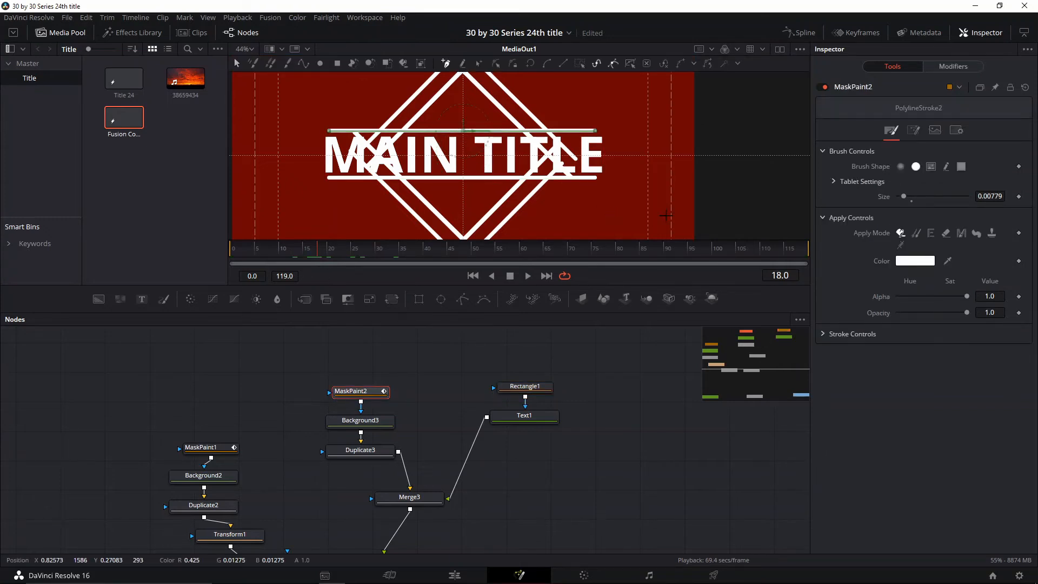
{"action": "left_click", "coordinate": [822, 335]}
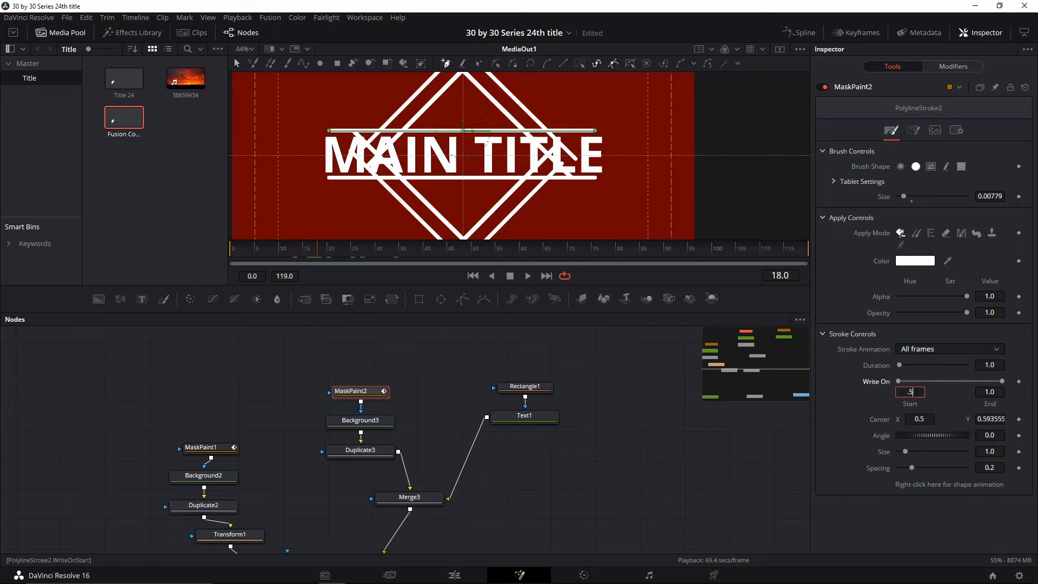
{"action": "type", "text": ".5"}
{"action": "key", "text": "Tab"}
{"action": "type", "text": ".5"}
{"action": "key", "text": "Tab"}
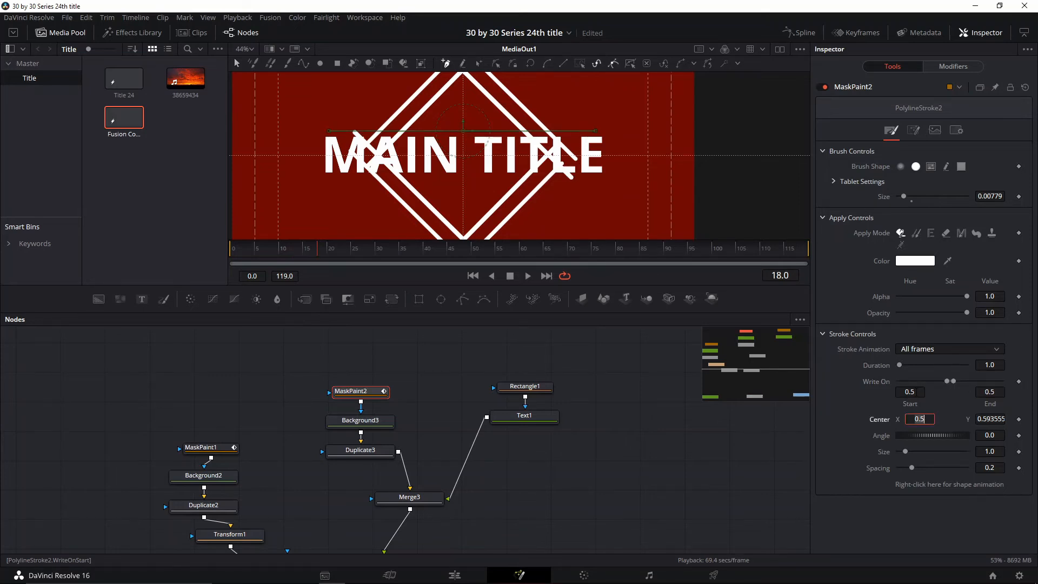
- Try widening the MaskPaint2 stroke's Write On range from its middle, and return start and end to 0.5
{"action": "mouse_move", "coordinate": [950, 382]}
{"action": "left_mouse_down"}
{"action": "mouse_move", "coordinate": [922, 382]}
{"action": "mouse_move", "coordinate": [985, 388]}
{"action": "left_mouse_up"}
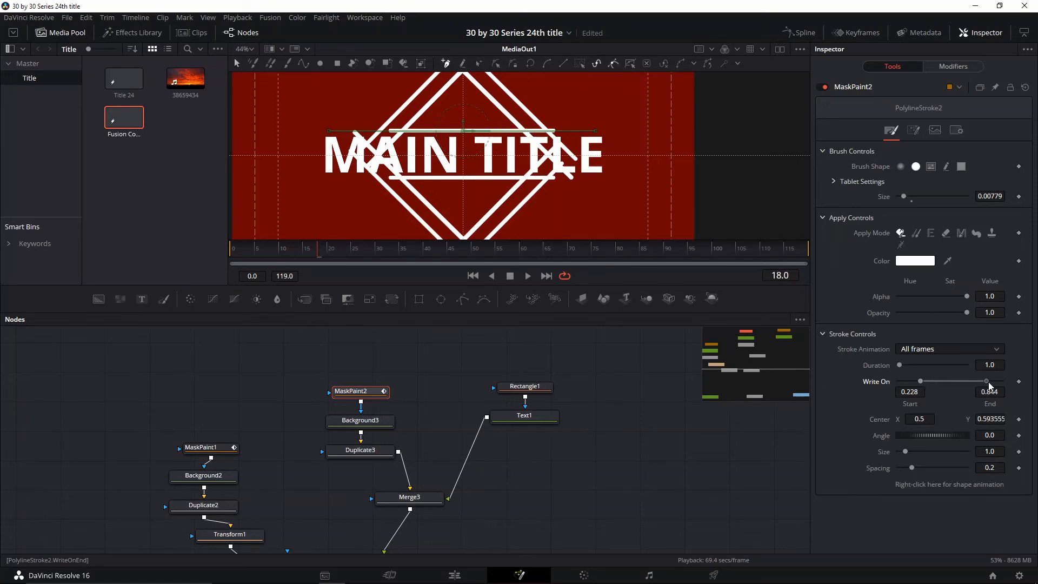
{"action": "left_click", "coordinate": [911, 392]}
{"action": "type", "text": "0.5"}
{"action": "key", "text": "Tab"}
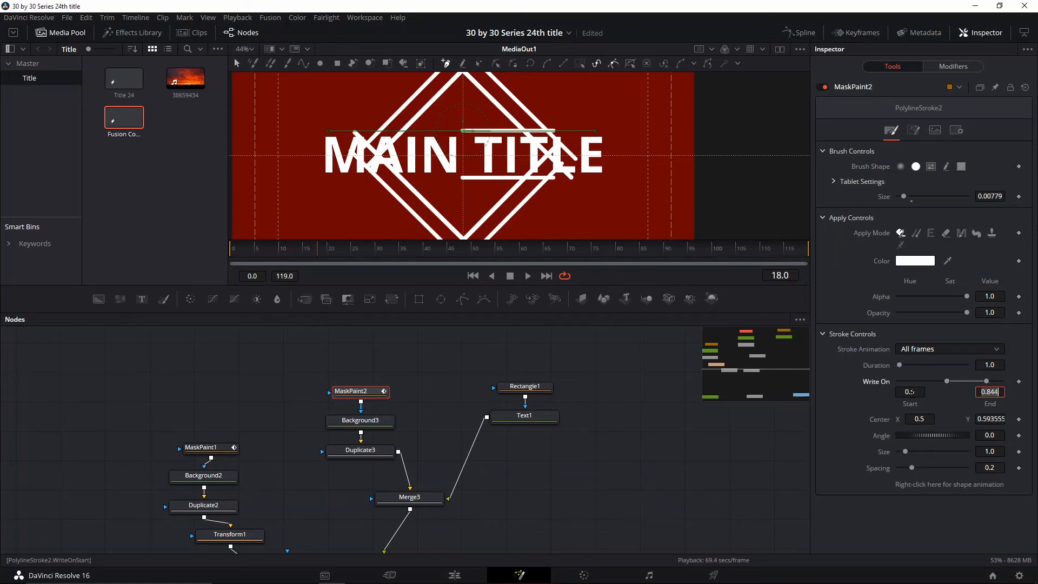
{"action": "type", "text": "0.5"}
{"action": "key", "text": "Tab"}
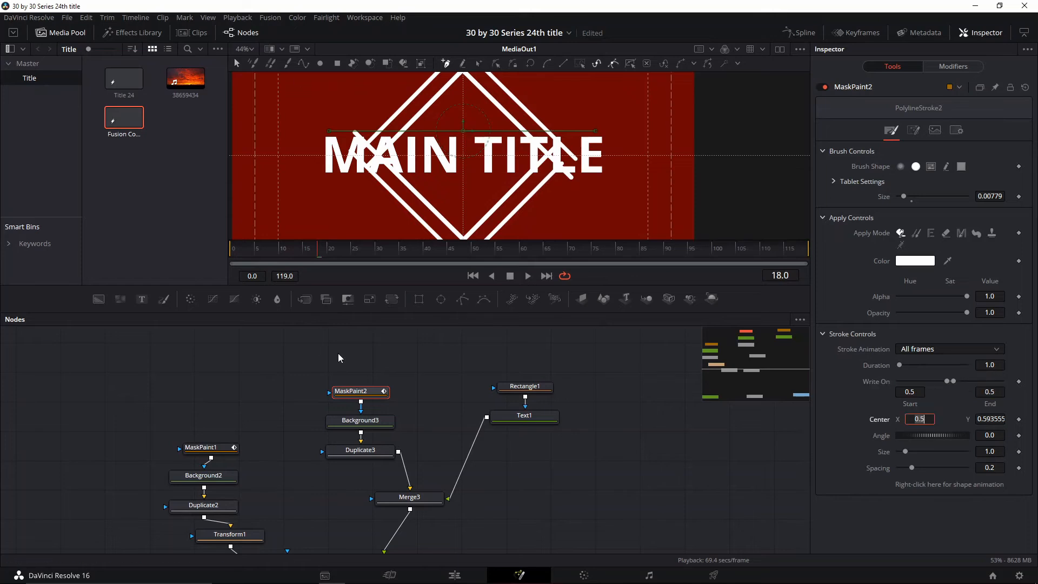
- Keyframe MaskPaint2's Write On at frame 18, and set start 0.0 and end 1.0 at frame 24
{"action": "left_click", "coordinate": [1019, 382]}
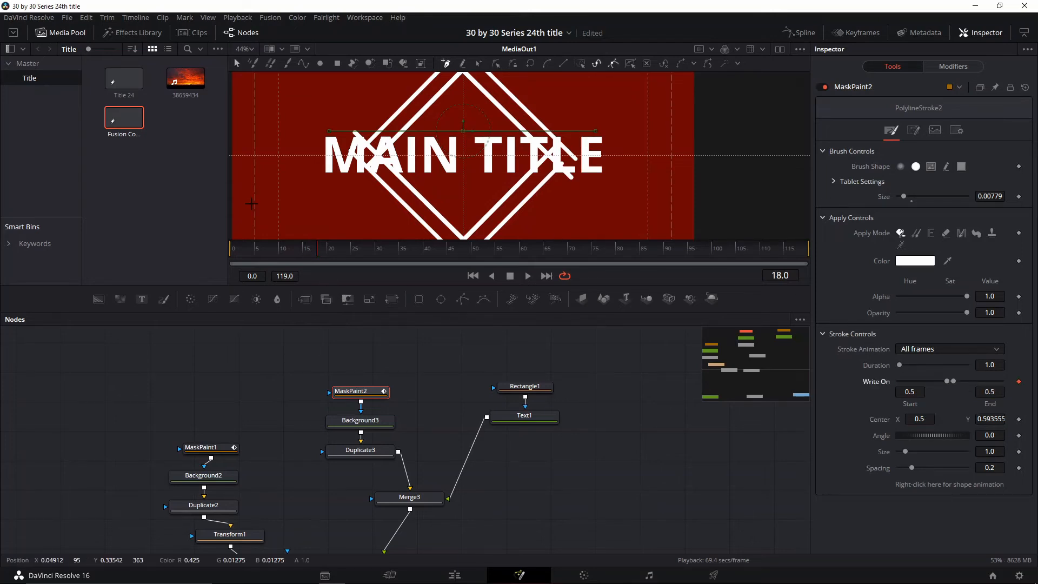
{"action": "left_click", "coordinate": [344, 249]}
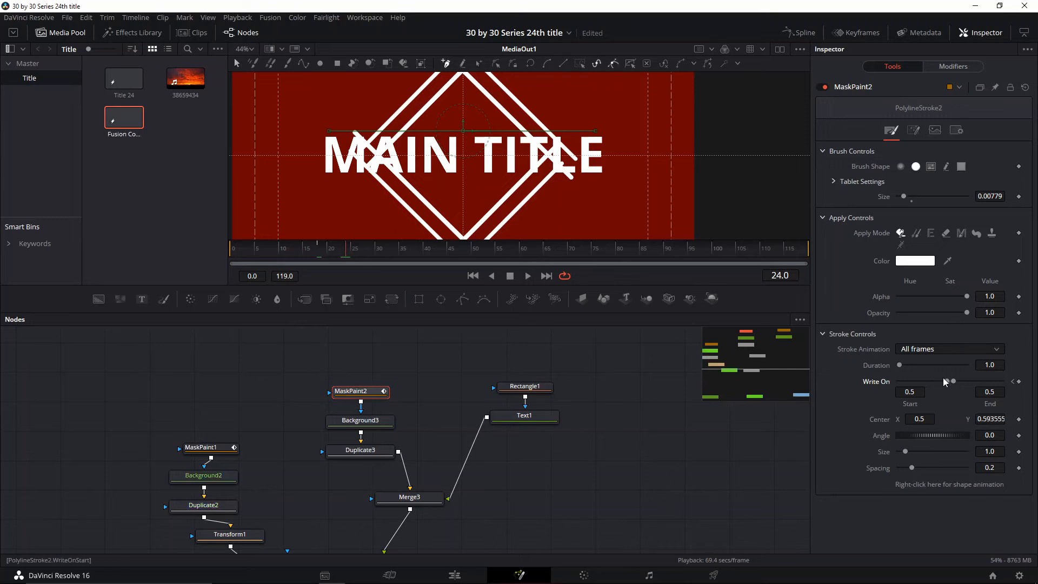
{"action": "left_click_drag", "start_coordinate": [945, 381], "coordinate": [1017, 385]}
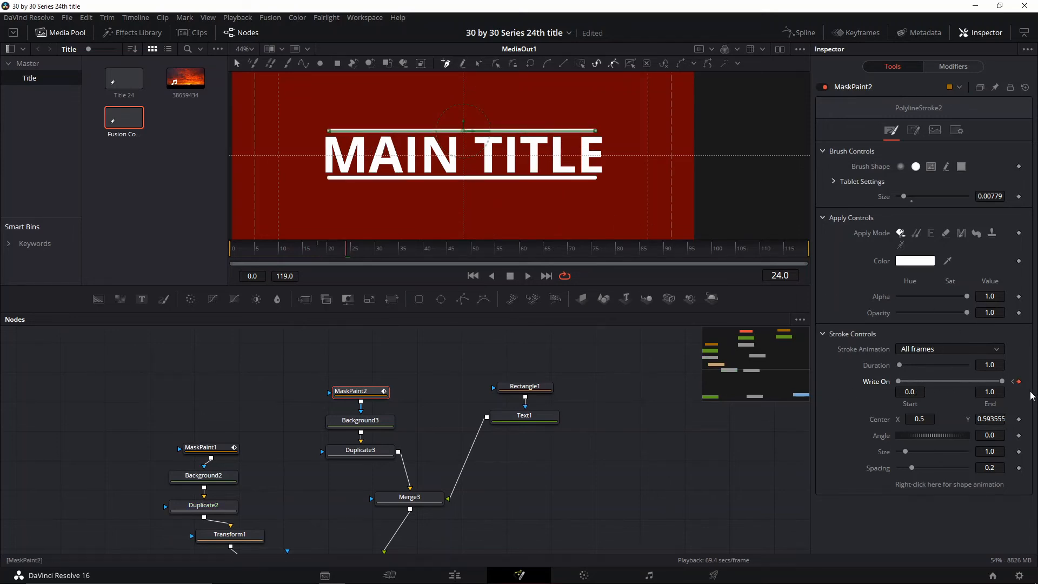
- Play back the horizontal lines' write-on animation from frame 18 to check its timing and the line thickness
{"action": "left_click", "coordinate": [320, 250]}
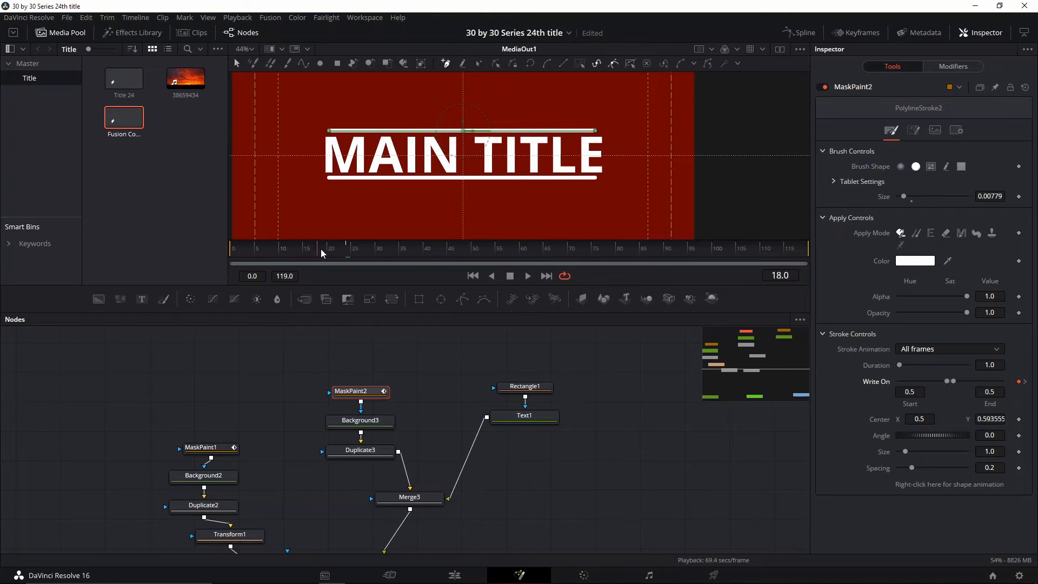
{"action": "key", "text": "space"}
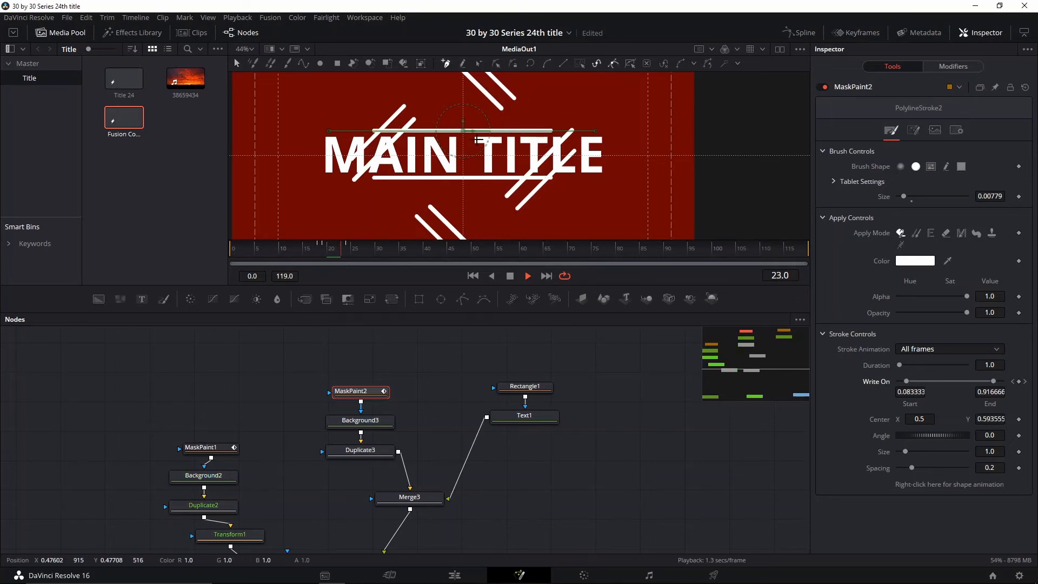
{"action": "key", "text": "space"}
{"action": "left_click_drag", "start_coordinate": [339, 252], "coordinate": [319, 251]}
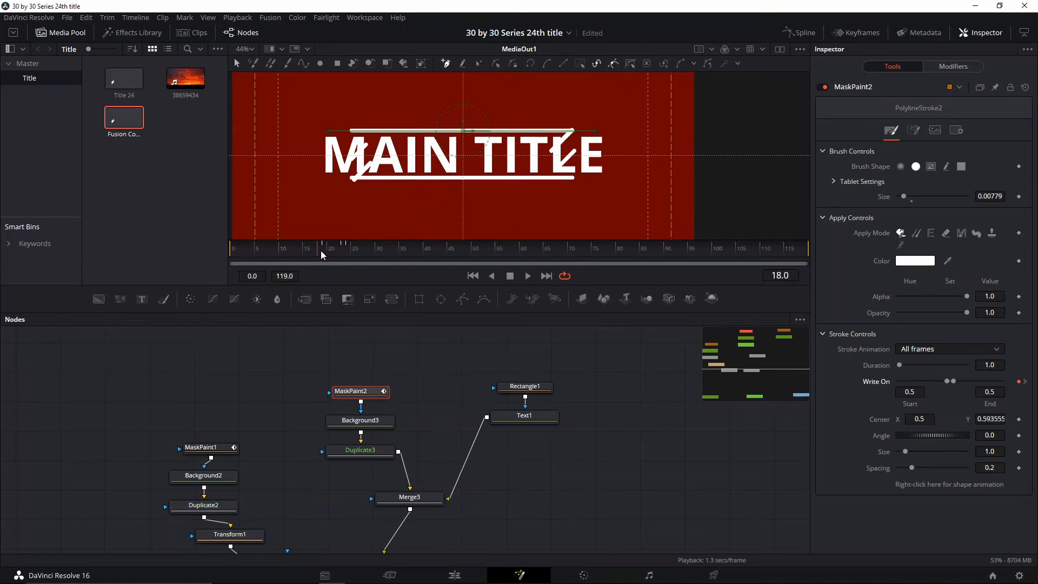
{"action": "key", "text": "space"}
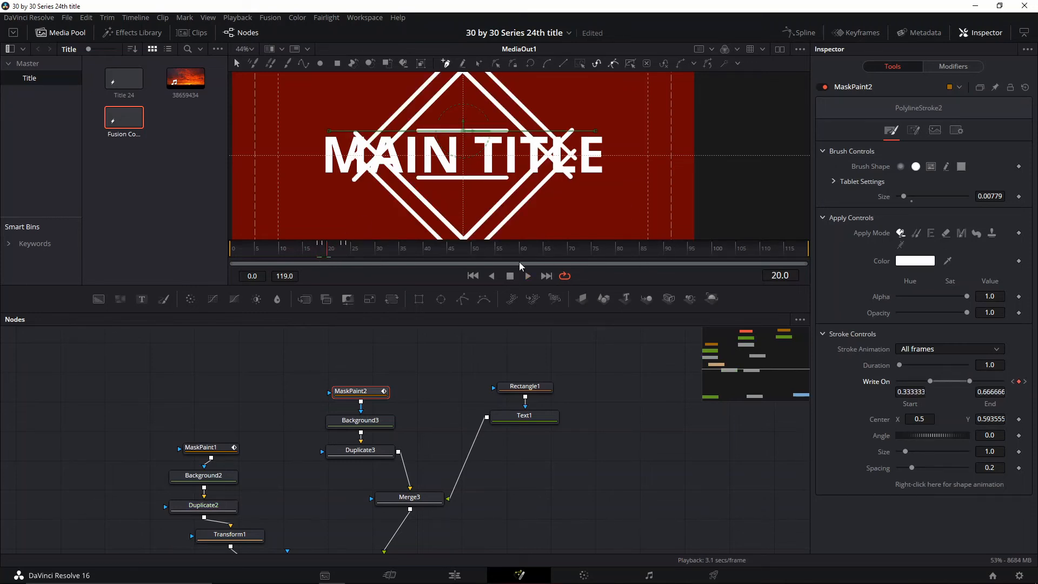
{"action": "left_click", "coordinate": [319, 250]}
{"action": "key", "text": "space"}
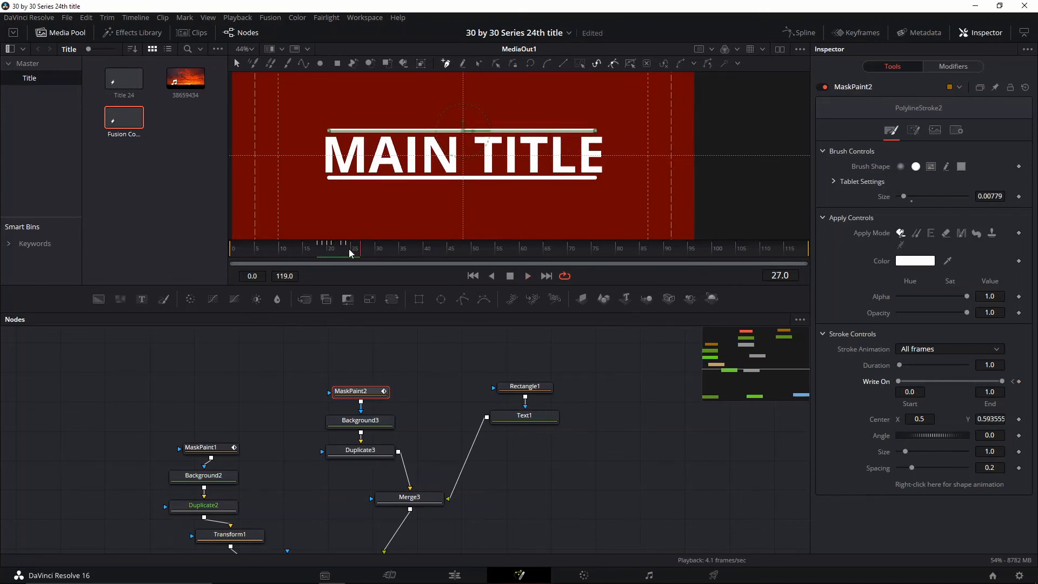
{"action": "key", "text": "space"}
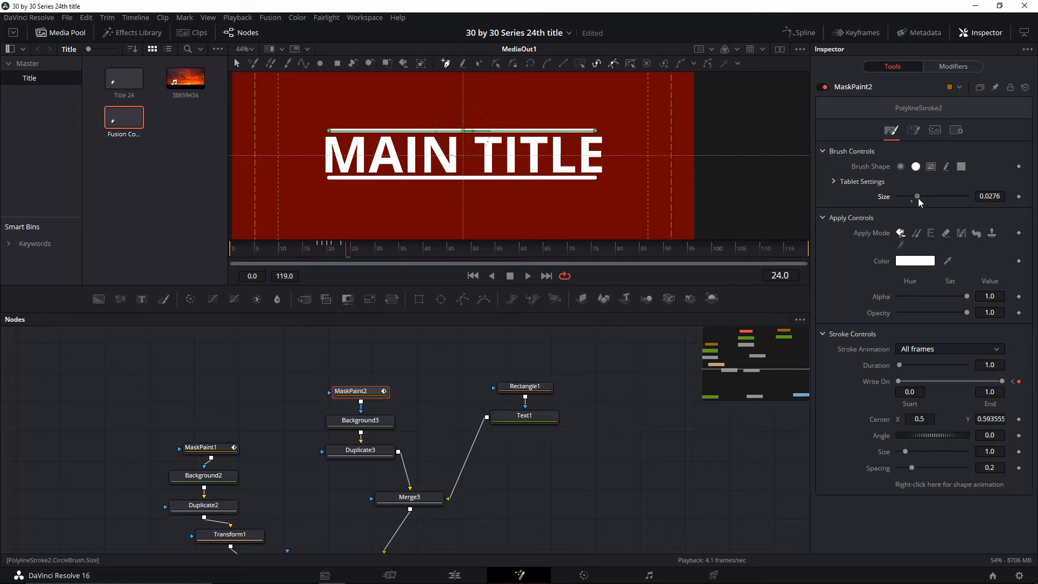
{"action": "left_click_drag", "start_coordinate": [921, 202], "coordinate": [904, 199]}
- Insert a Transform node between Duplicate3 and Merge3, moving the MaskPaint2, Background3 and Duplicate3 nodes up to make room
{"action": "left_click", "coordinate": [379, 452]}
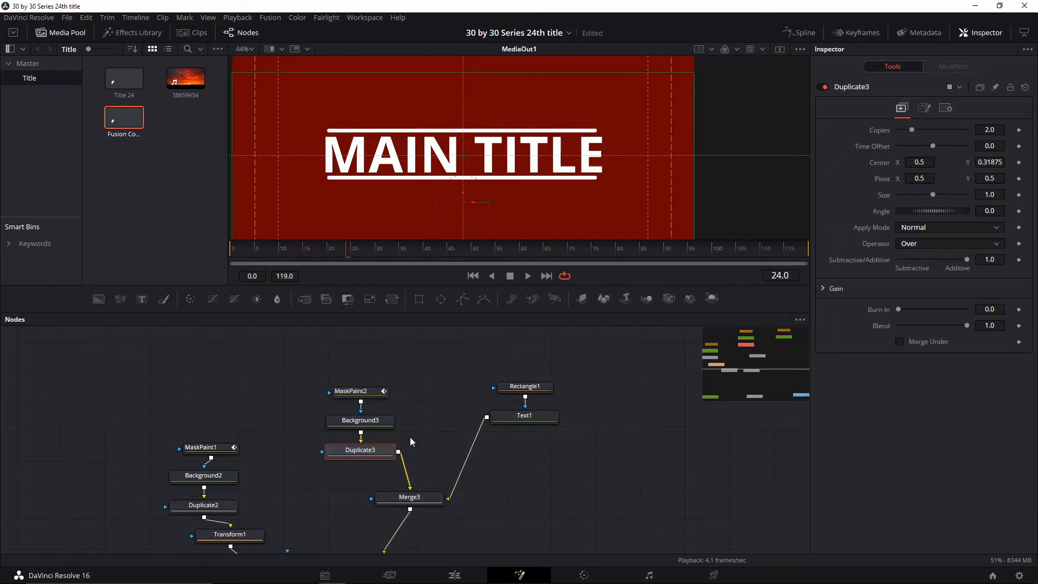
{"action": "key", "text": "shift+space"}
{"action": "type", "text": "TRANS"}
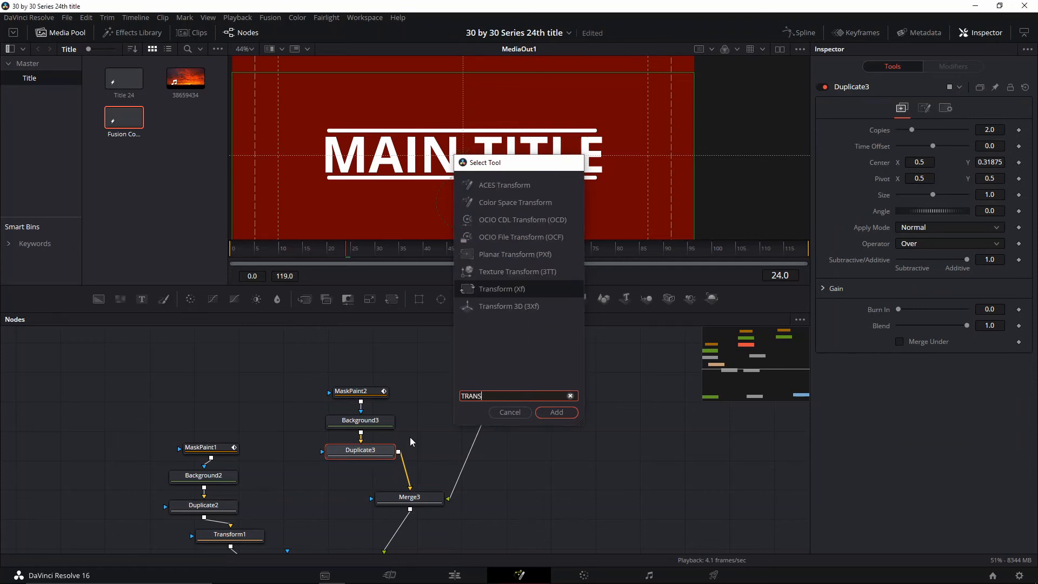
{"action": "key", "text": "Return"}
{"action": "left_click_drag", "start_coordinate": [355, 374], "coordinate": [330, 466]}
{"action": "left_click_drag", "start_coordinate": [337, 449], "coordinate": [312, 423]}
{"action": "left_click_drag", "start_coordinate": [419, 453], "coordinate": [322, 460]}
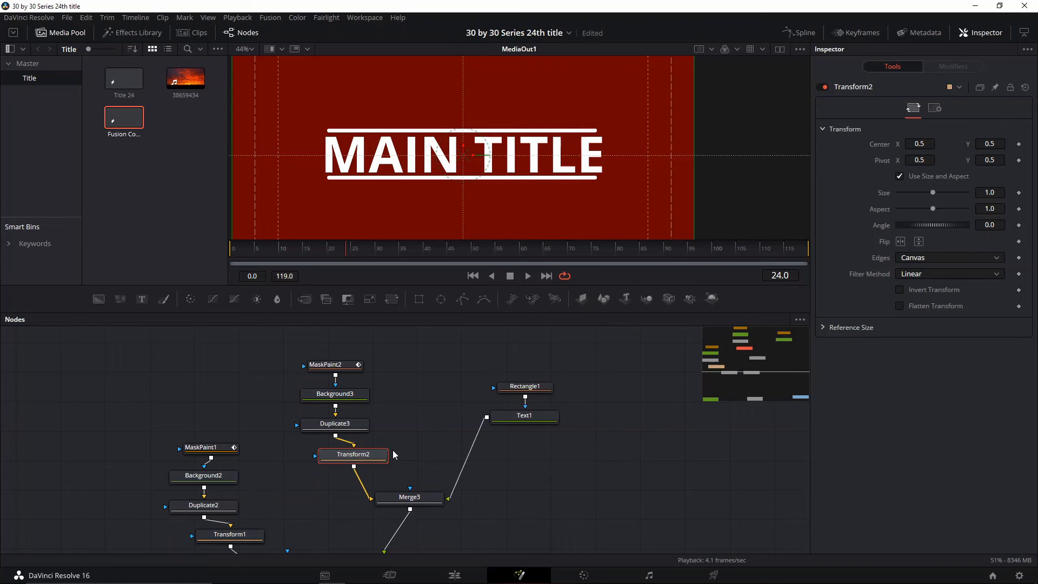
- Turn off Use Size and Aspect in Transform2 and lengthen both lines with an X Size of 1.203
{"action": "left_click", "coordinate": [926, 180]}
{"action": "mouse_move", "coordinate": [933, 208]}
{"action": "left_mouse_down"}
{"action": "mouse_move", "coordinate": [945, 209]}
{"action": "mouse_move", "coordinate": [937, 196]}
{"action": "left_mouse_up"}
{"action": "key", "text": "ctrl+z"}
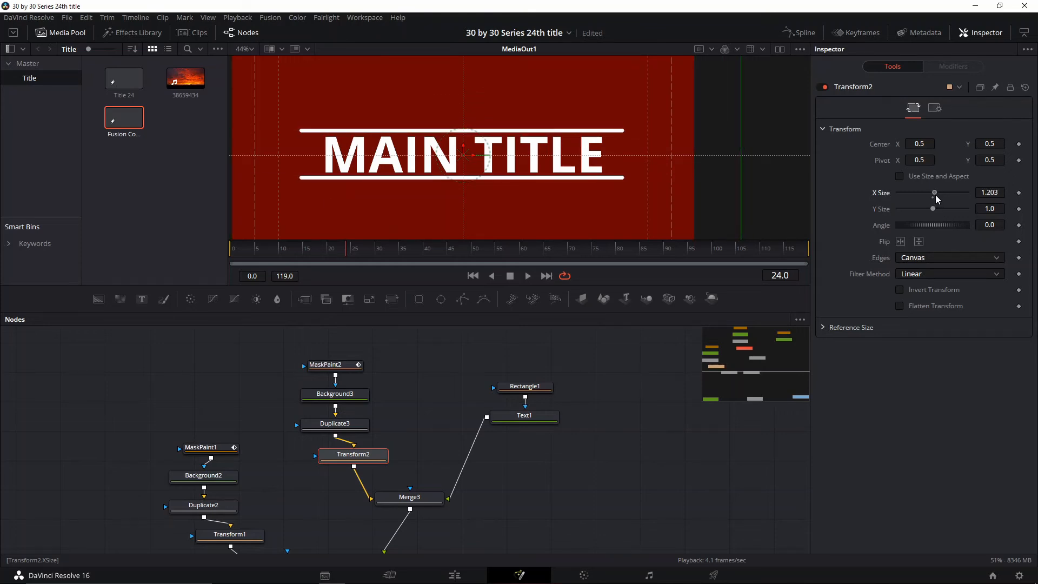
- Try Transform2's reference size options, its combined size and aspect mode, and a different Y Size
{"action": "left_click", "coordinate": [823, 328]}
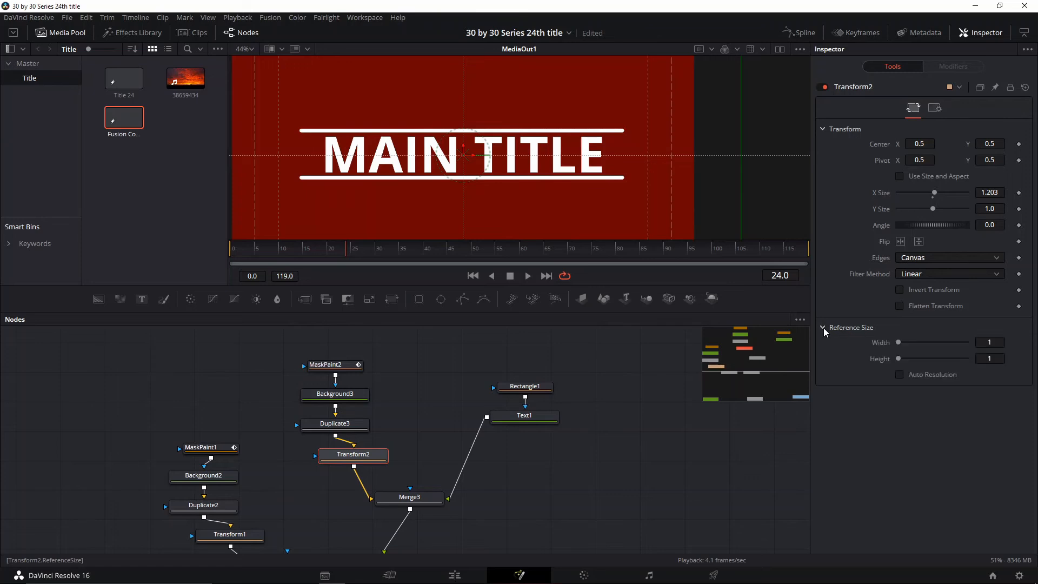
{"action": "left_click", "coordinate": [823, 327]}
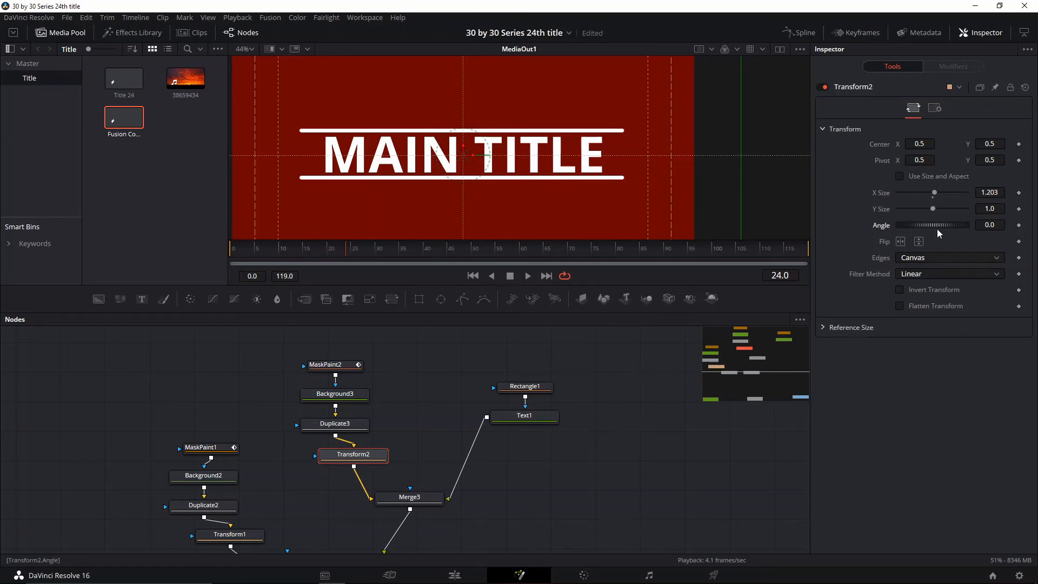
{"action": "mouse_move", "coordinate": [937, 229]}
{"action": "left_mouse_down"}
{"action": "mouse_move", "coordinate": [919, 231]}
{"action": "mouse_move", "coordinate": [937, 229]}
{"action": "left_mouse_up"}
{"action": "left_click", "coordinate": [900, 176]}
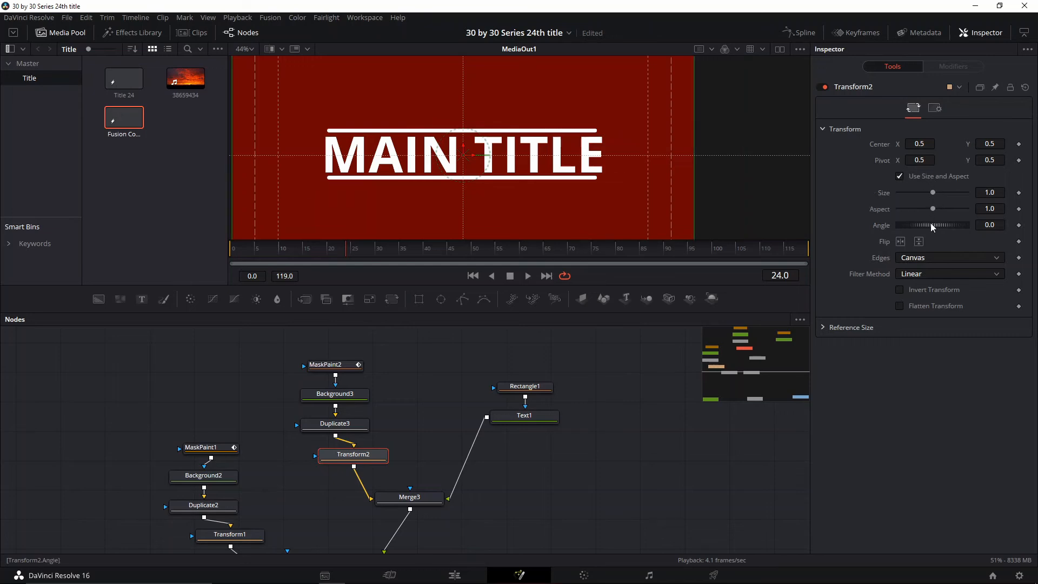
{"action": "mouse_move", "coordinate": [931, 225]}
{"action": "left_mouse_down"}
{"action": "mouse_move", "coordinate": [907, 225]}
{"action": "mouse_move", "coordinate": [932, 225]}
{"action": "left_mouse_up"}
{"action": "left_click", "coordinate": [900, 176]}
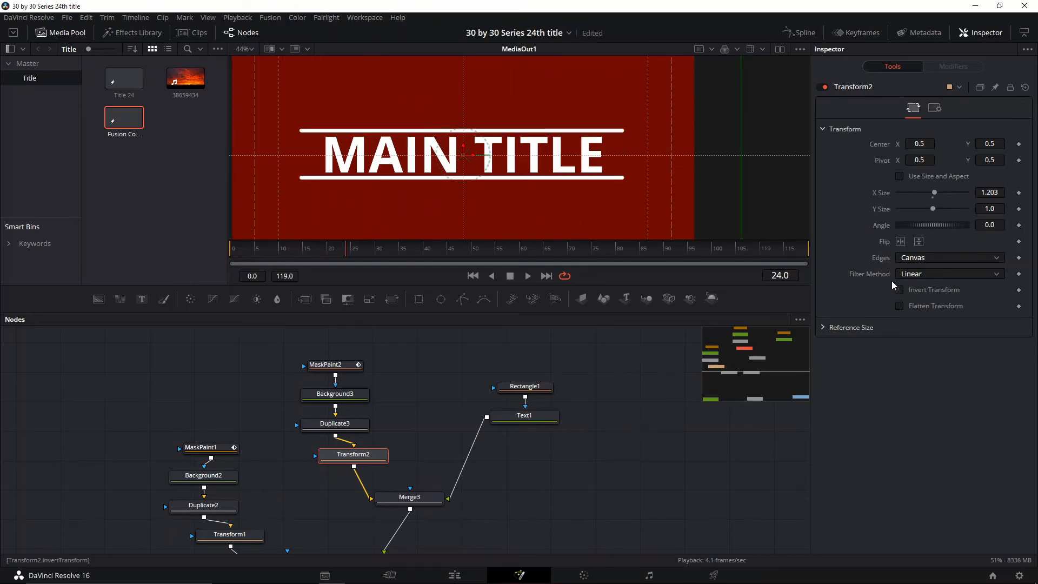
{"action": "left_click", "coordinate": [822, 328]}
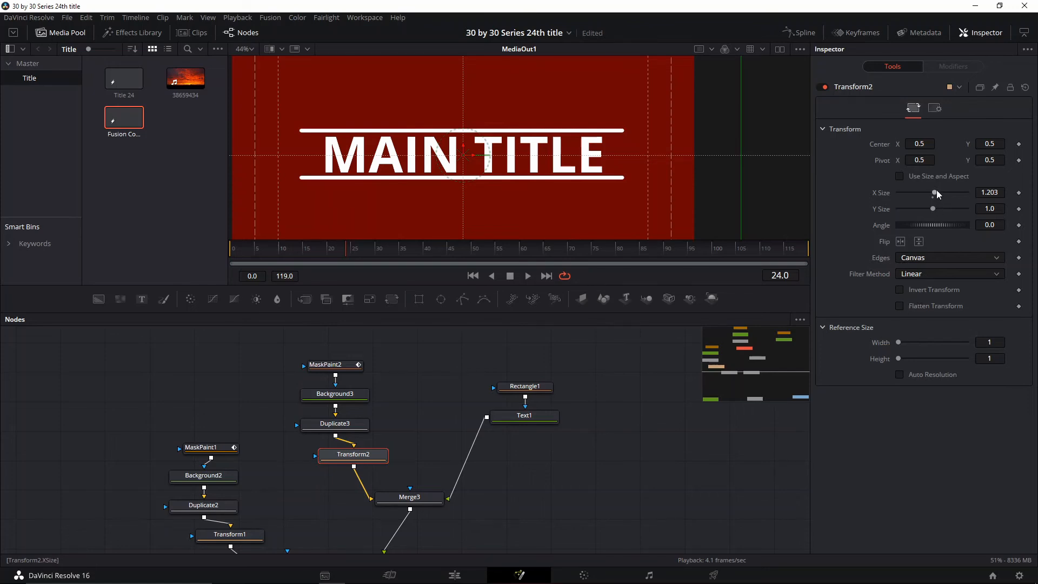
{"action": "left_click_drag", "start_coordinate": [935, 209], "coordinate": [898, 210]}
{"action": "left_click", "coordinate": [932, 214]}
- Check MaskPaint2's keyframes at frames 18 and 24, and keyframe Rectangle1's width of 0.606 at frame 25
{"action": "left_click", "coordinate": [525, 386]}
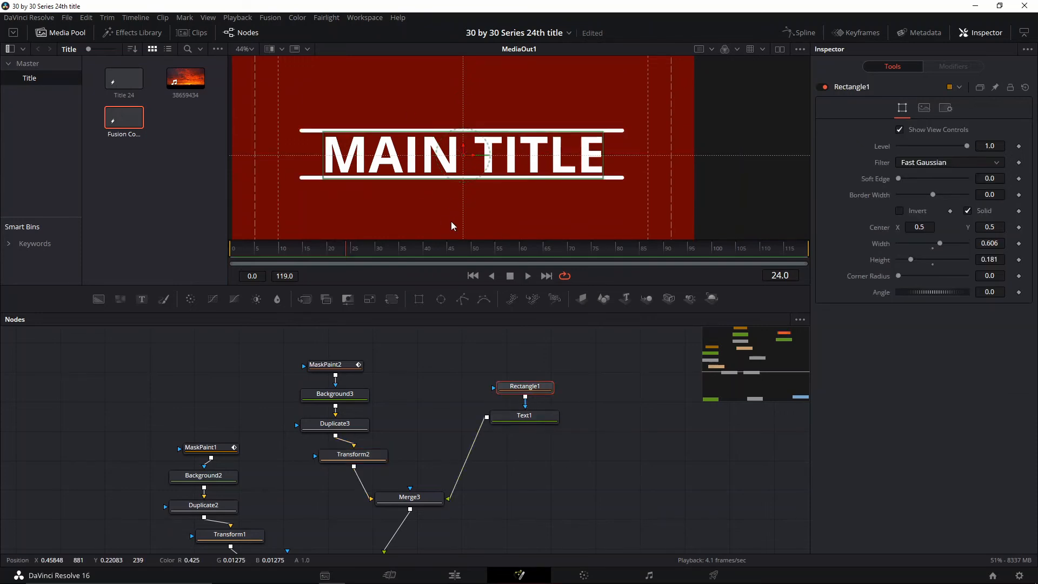
{"action": "left_click", "coordinate": [331, 253]}
{"action": "left_click", "coordinate": [322, 257]}
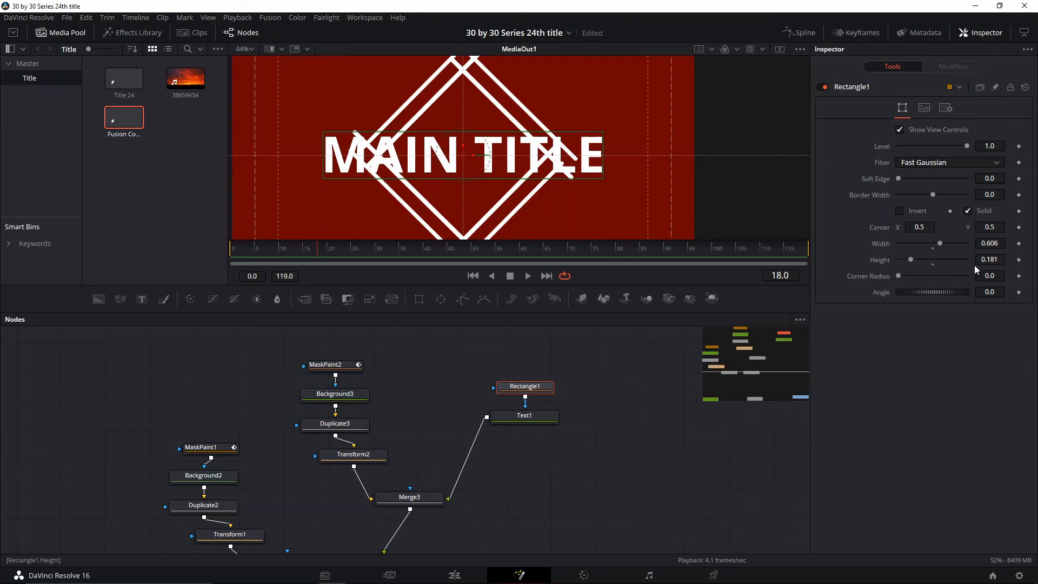
{"action": "left_click", "coordinate": [342, 366]}
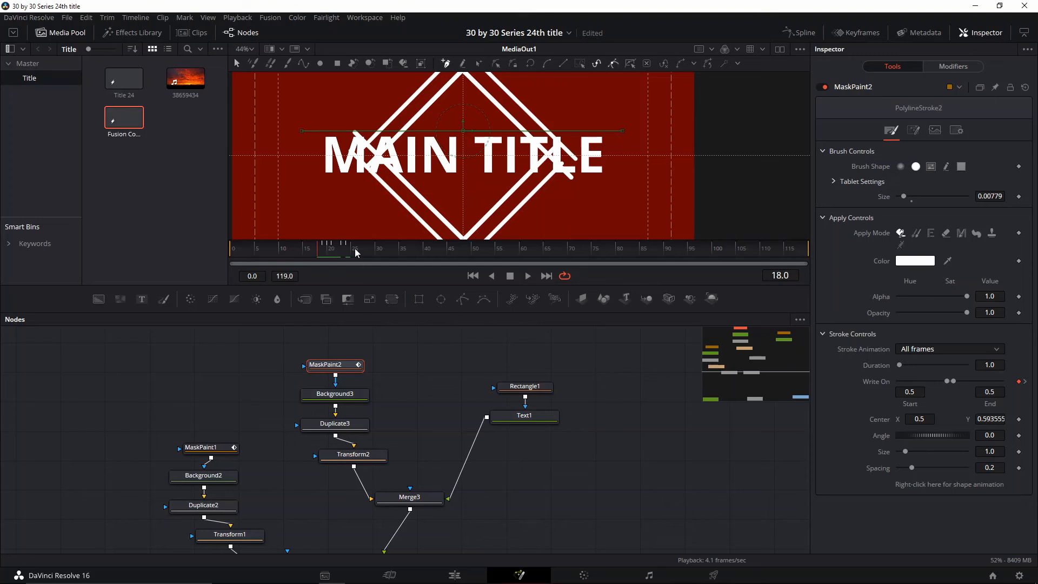
{"action": "left_click", "coordinate": [348, 251]}
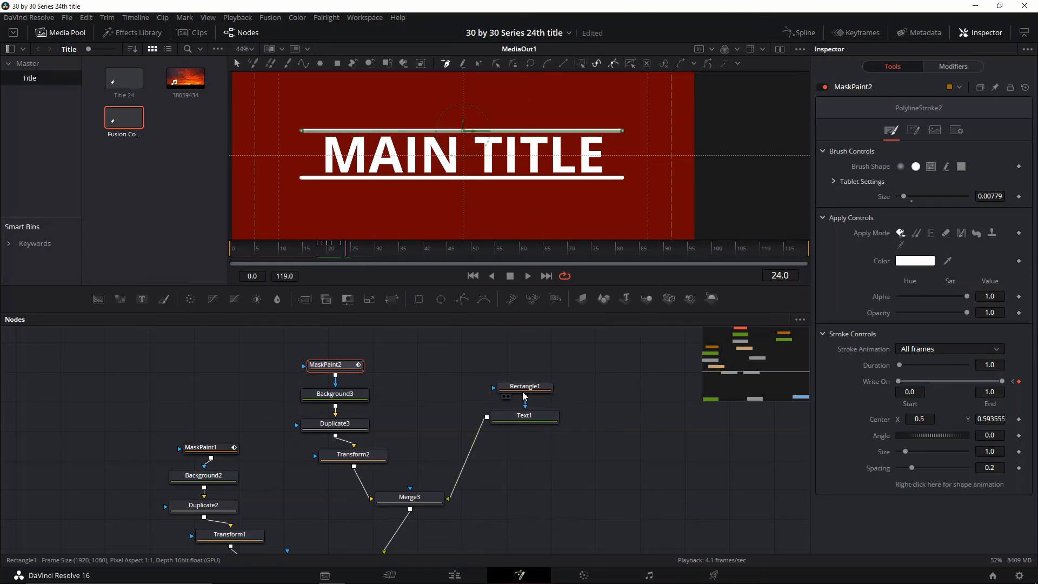
{"action": "left_click", "coordinate": [539, 385]}
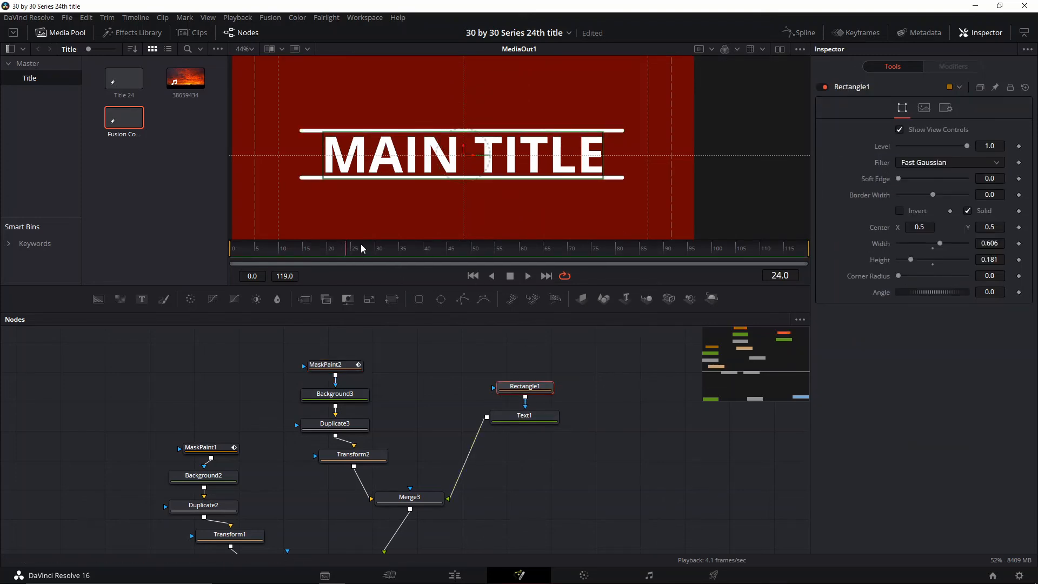
{"action": "left_click", "coordinate": [351, 253]}
{"action": "left_click", "coordinate": [1019, 244]}
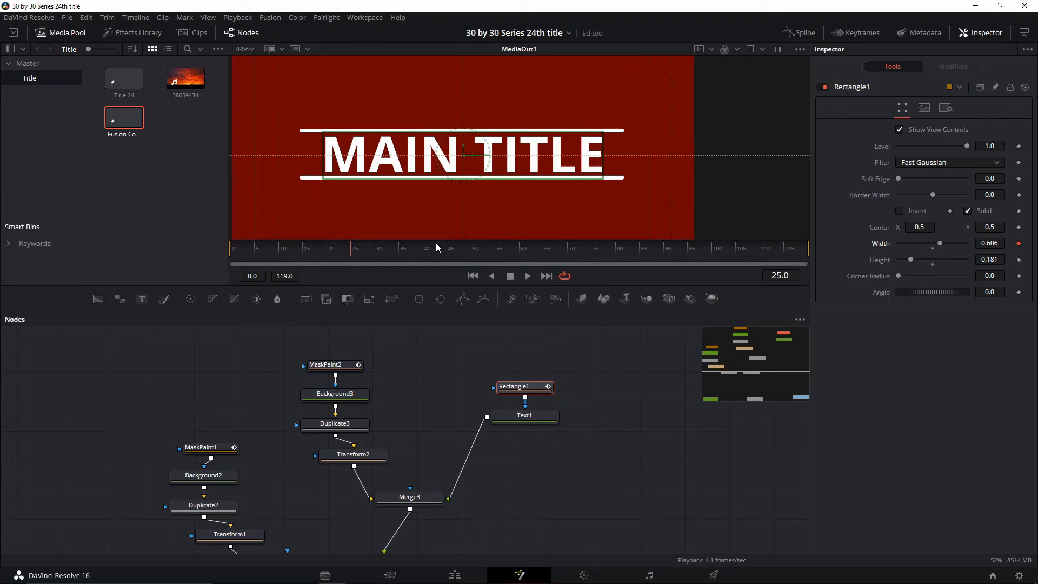
- At frame 18, reduce Rectangle1's width to its minimum, and scrub to frame 50 to check the text reveal
{"action": "left_click", "coordinate": [323, 252]}
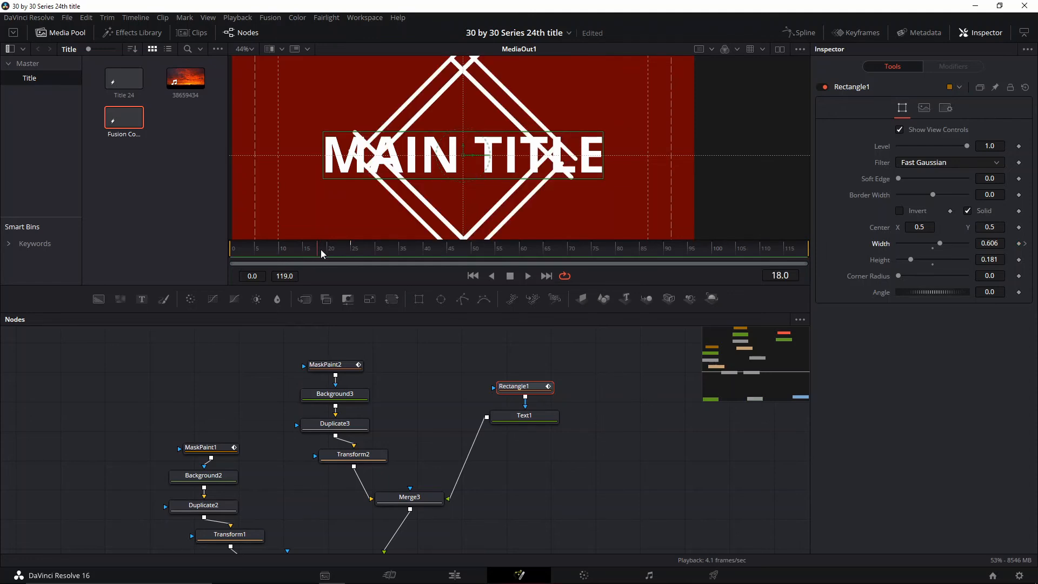
{"action": "left_click_drag", "start_coordinate": [945, 248], "coordinate": [882, 252]}
{"action": "left_click_drag", "start_coordinate": [317, 253], "coordinate": [481, 265]}
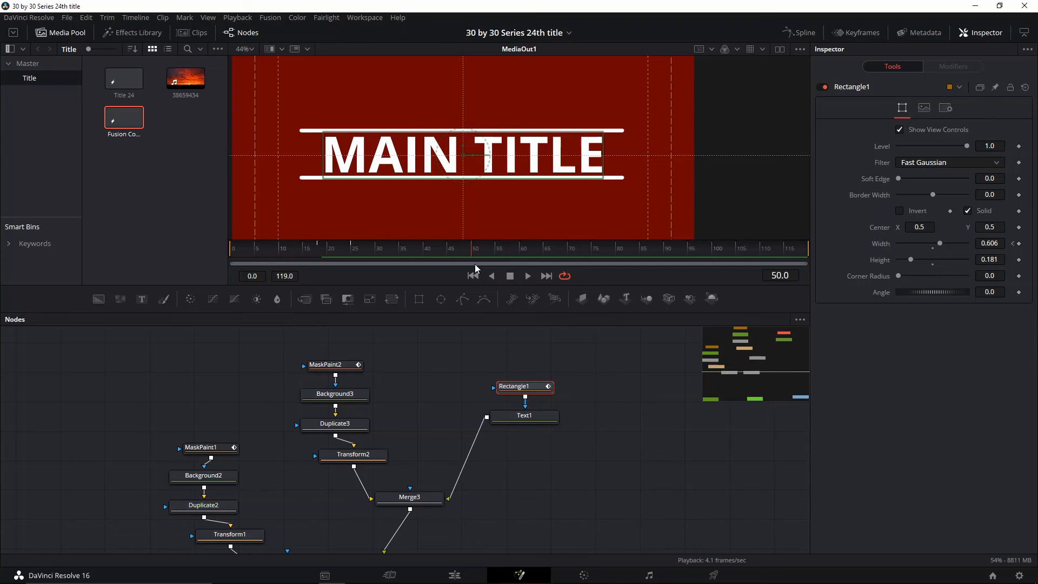
- Keyframe Transform2's Y Size of 1.0 at frame 50 and reduce it to 0.0 at frame 57
{"action": "left_click", "coordinate": [353, 454]}
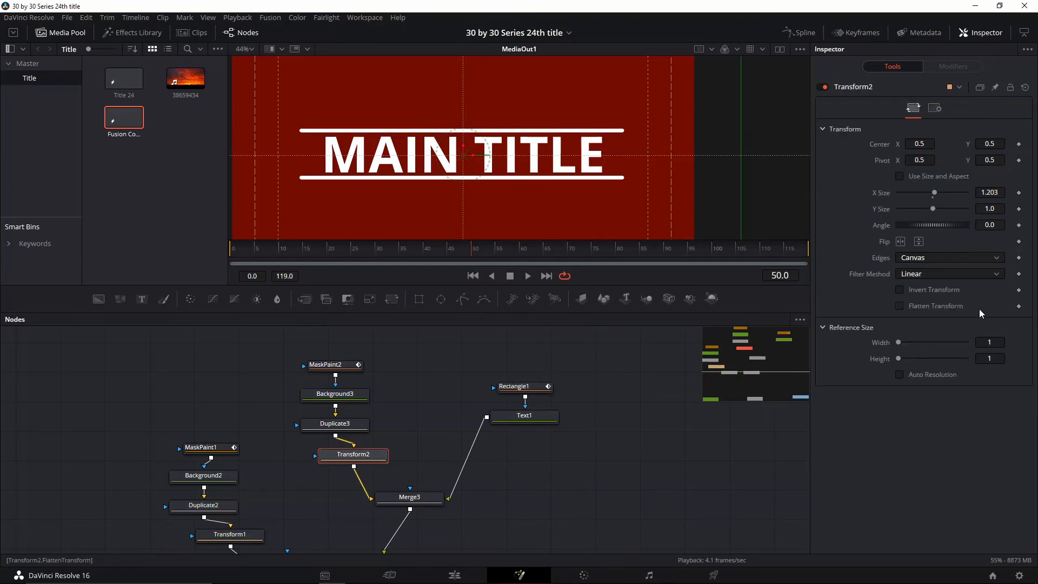
{"action": "left_click", "coordinate": [1019, 210]}
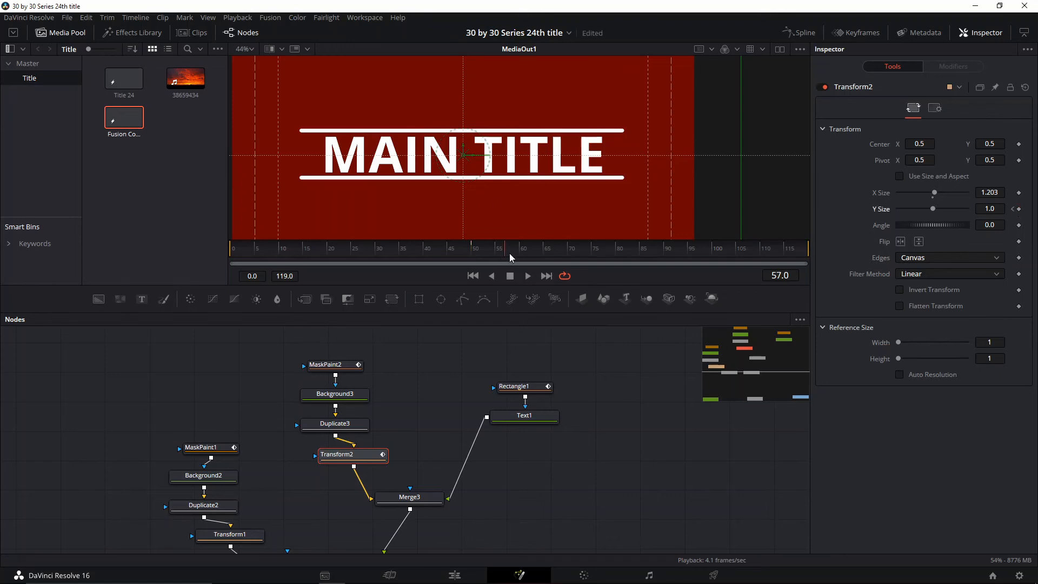
{"action": "left_click_drag", "start_coordinate": [935, 210], "coordinate": [858, 209]}
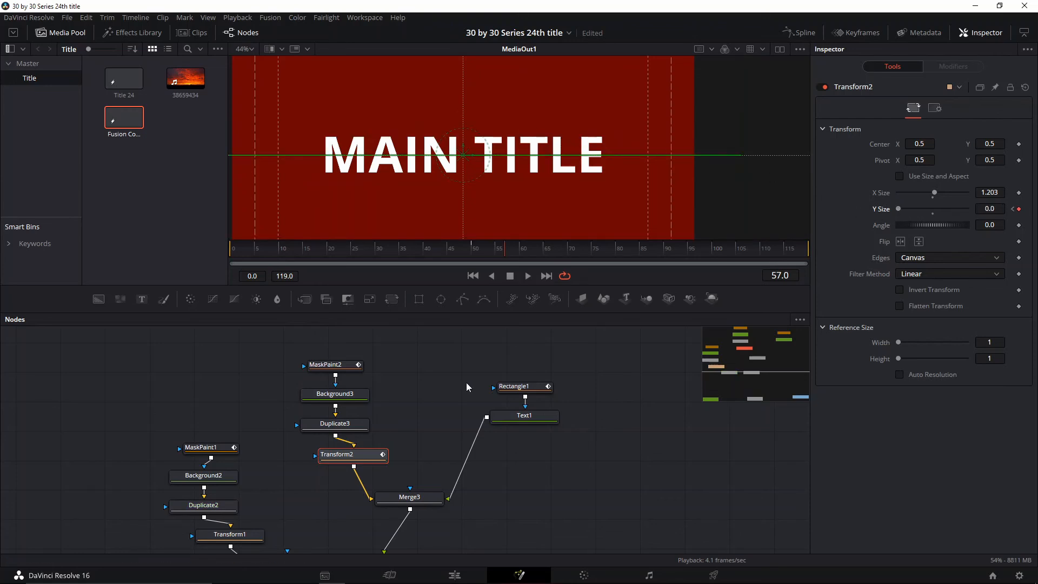
- Keyframe Rectangle1's height of 0.181 at frame 50, reduce it to 0.0 at frame 57, and save the project
{"action": "left_click", "coordinate": [514, 415]}
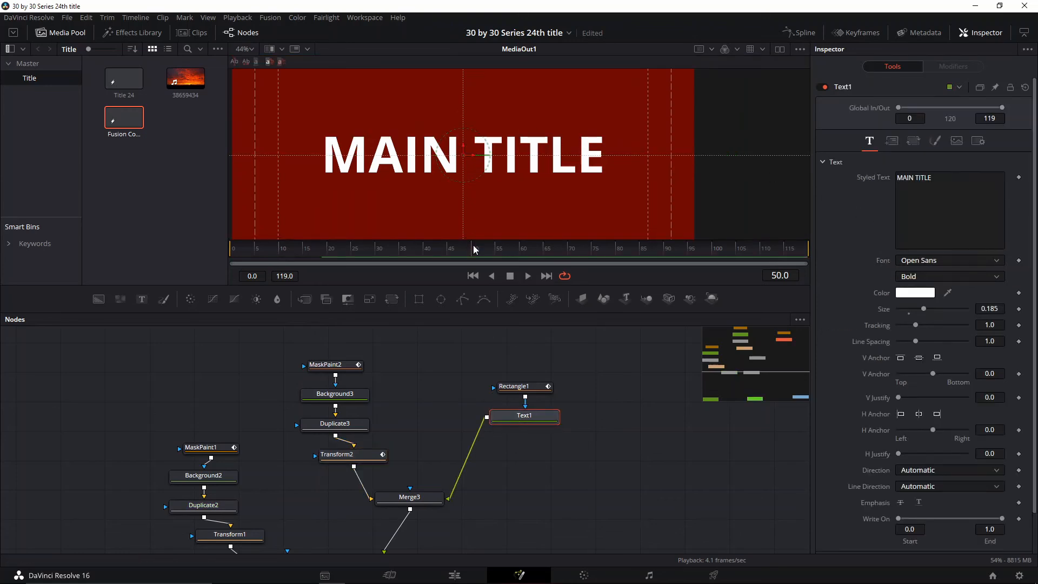
{"action": "left_click", "coordinate": [524, 391]}
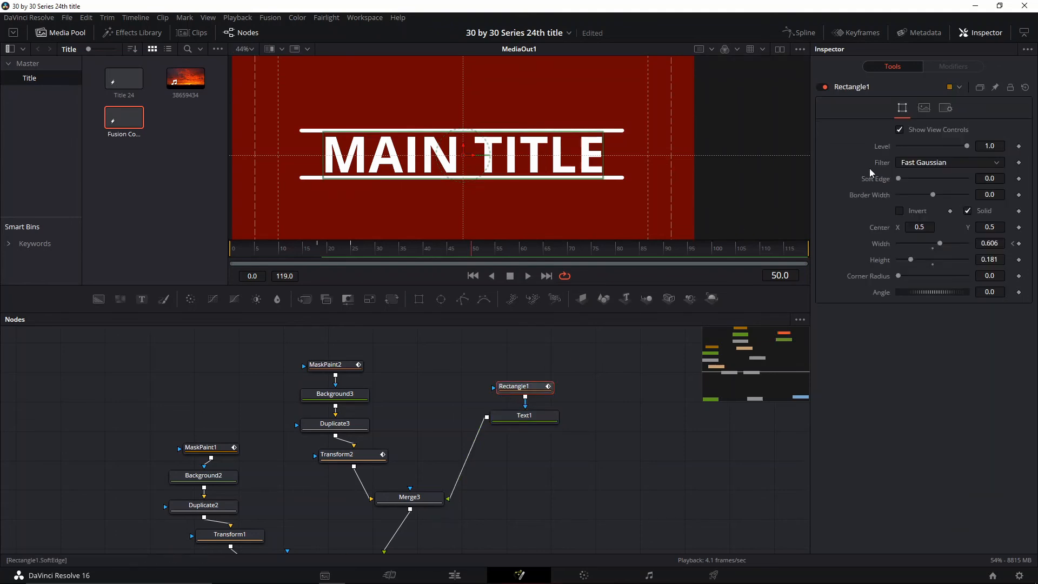
{"action": "left_click", "coordinate": [1019, 260]}
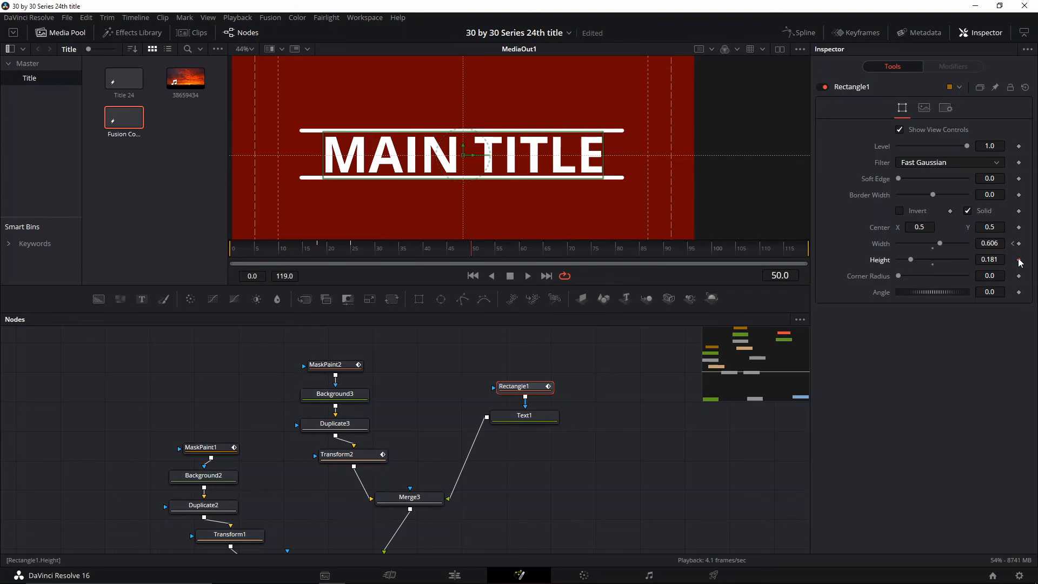
{"action": "left_click", "coordinate": [509, 249]}
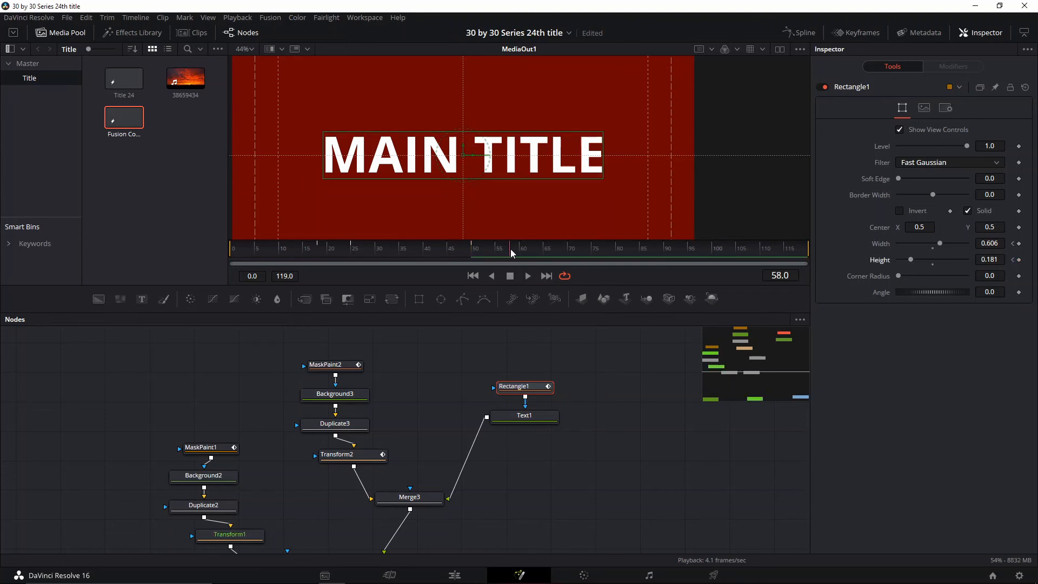
{"action": "left_click", "coordinate": [508, 248]}
{"action": "left_click_drag", "start_coordinate": [910, 261], "coordinate": [894, 265]}
{"action": "key", "text": "ctrl+s"}
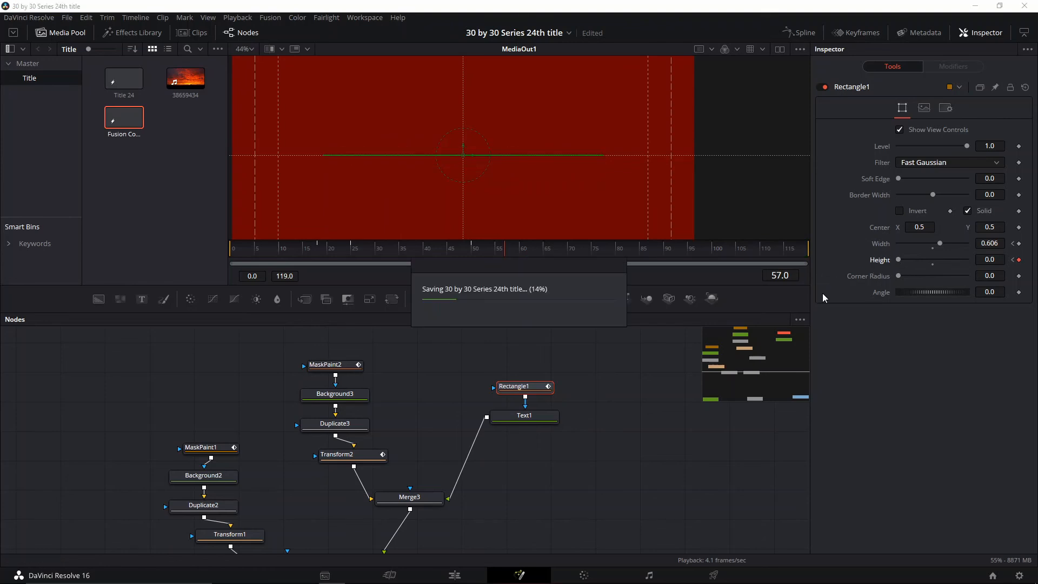
- Smooth all the animation curves in the Spline editor and play the result over frames 0 to 59
{"action": "key", "text": "space"}
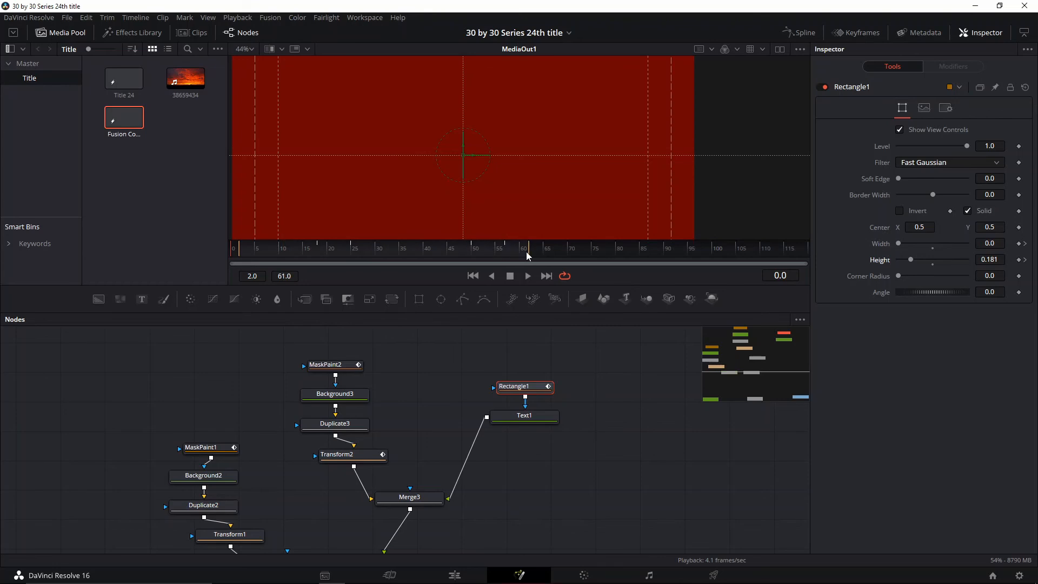
{"action": "scroll", "coordinate": [519, 177], "scroll_direction": "down", "scroll_amount": 2}
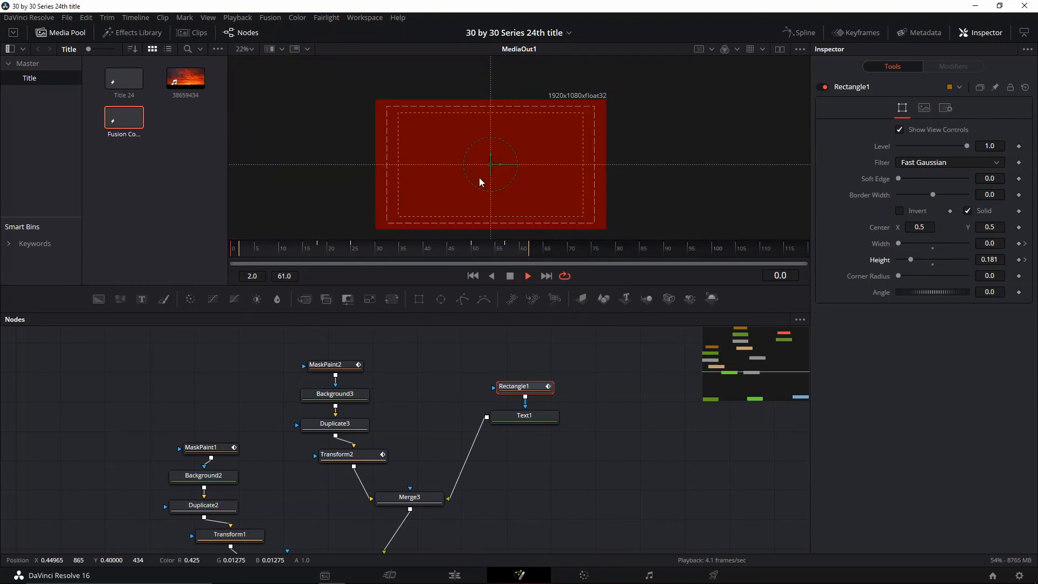
{"action": "left_click", "coordinate": [810, 38]}
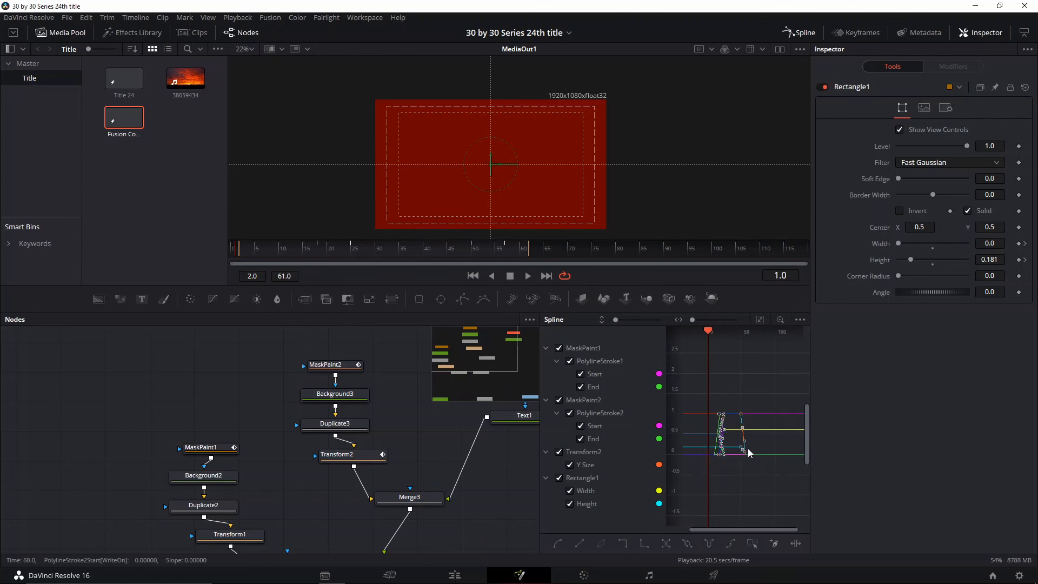
{"action": "scroll", "coordinate": [749, 449], "scroll_direction": "up", "scroll_amount": 2}
{"action": "key", "text": "shift+s"}
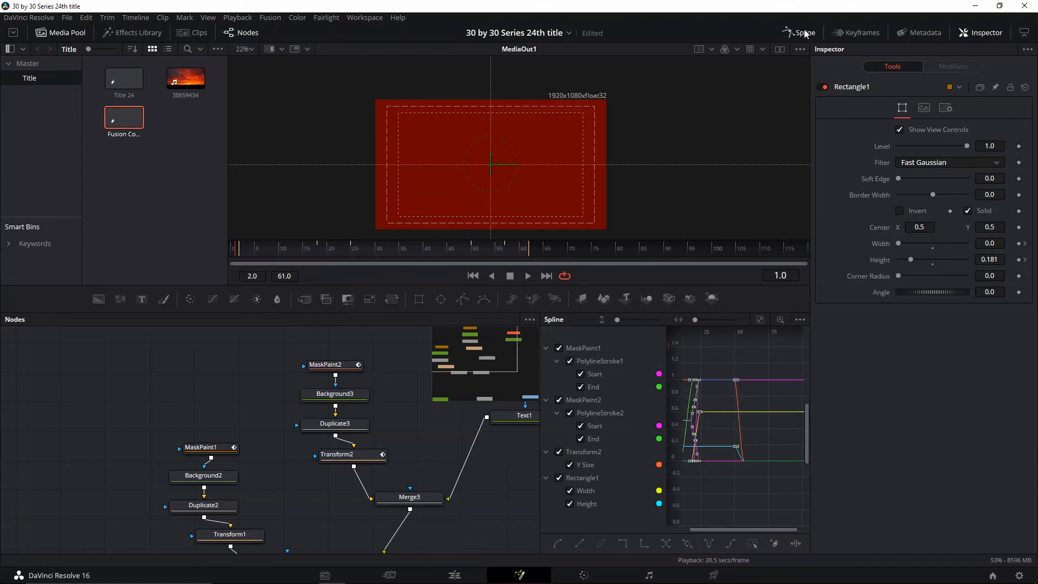
{"action": "left_click", "coordinate": [806, 34]}
{"action": "left_click", "coordinate": [472, 249]}
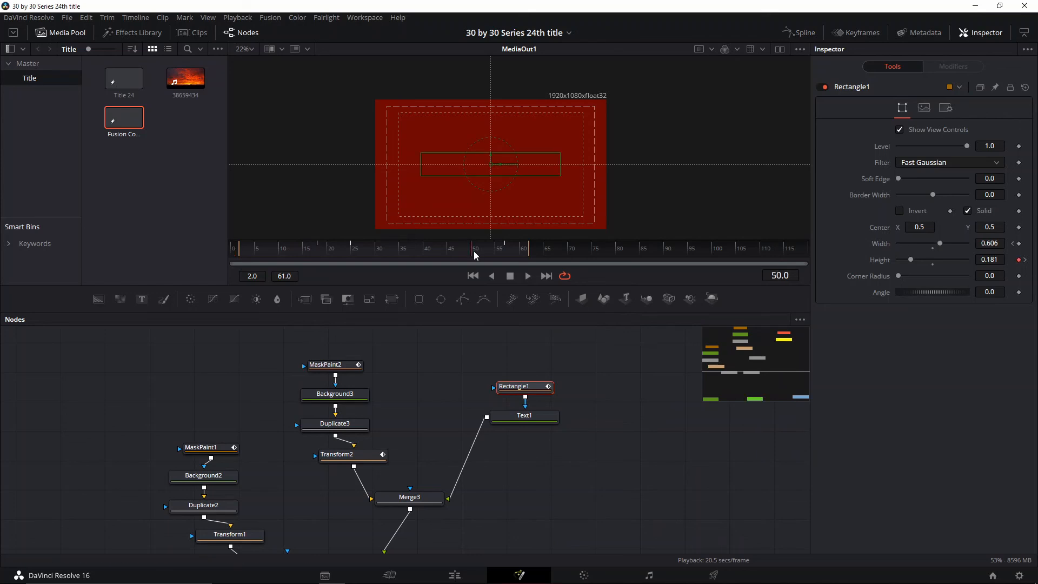
{"action": "key", "text": "space"}
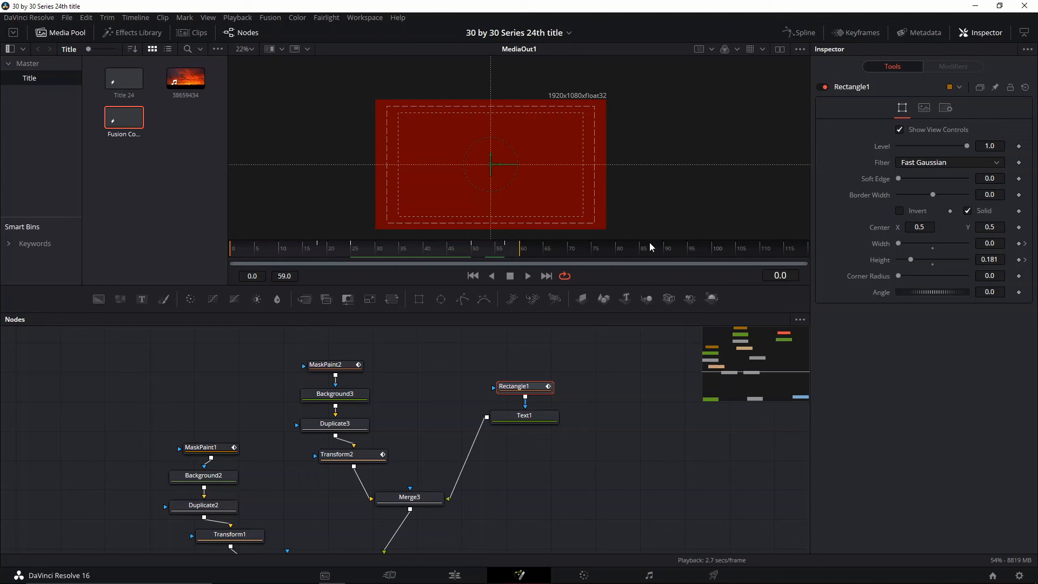
- Change Background1's colour to black and make it fully transparent by reducing its alpha to the minimum
{"action": "left_click_drag", "start_coordinate": [641, 387], "coordinate": [688, 336]}
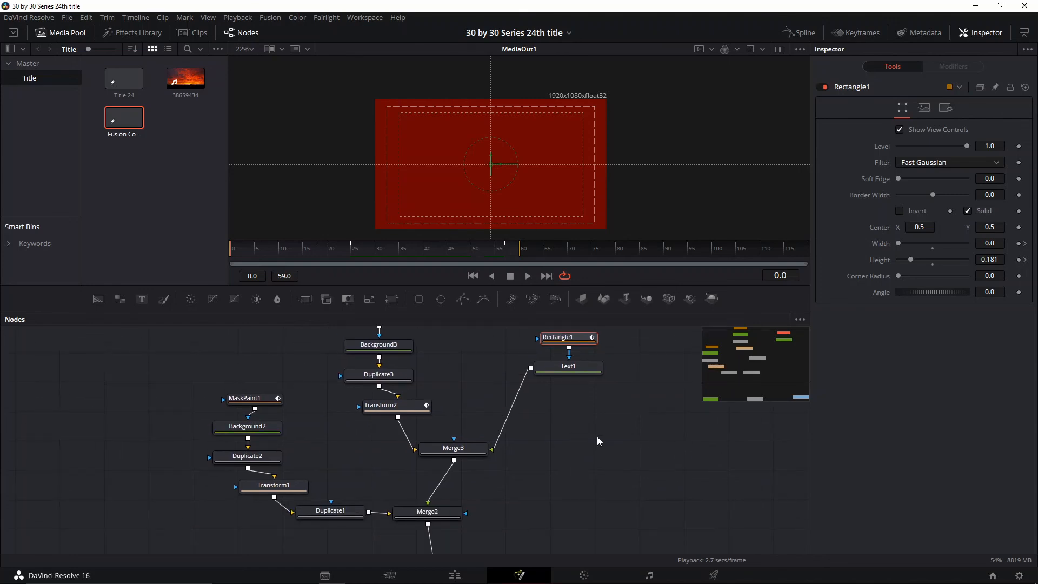
{"action": "scroll", "coordinate": [598, 438], "scroll_direction": "down", "scroll_amount": 3}
{"action": "left_click", "coordinate": [375, 516]}
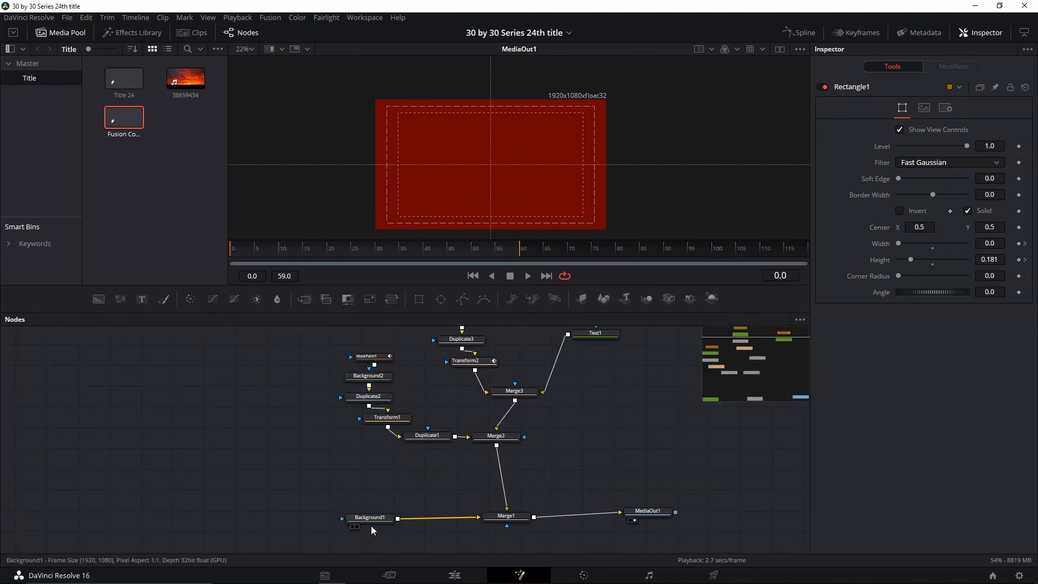
{"action": "left_click_drag", "start_coordinate": [983, 248], "coordinate": [984, 272]}
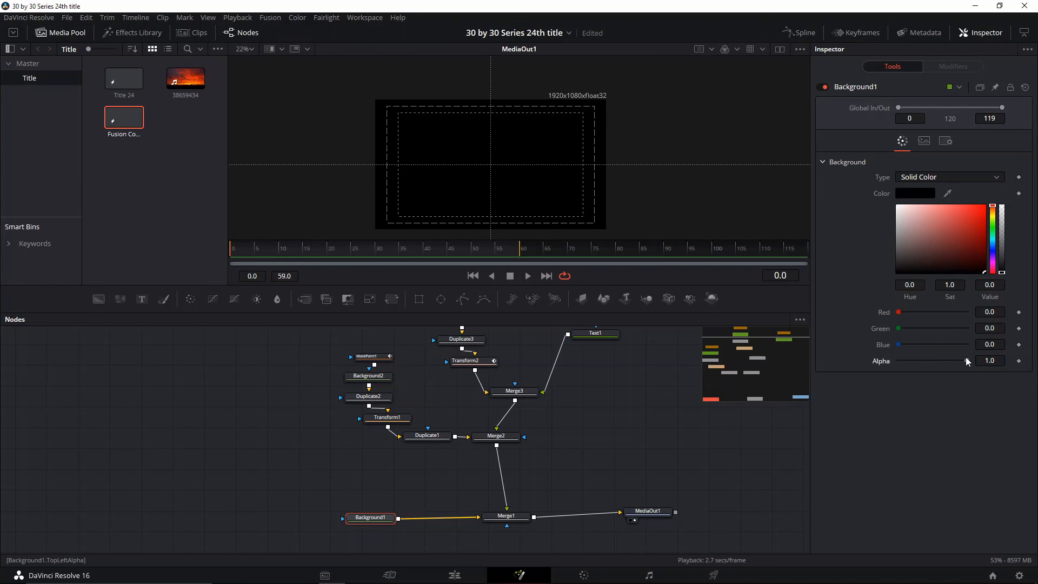
{"action": "left_click_drag", "start_coordinate": [965, 359], "coordinate": [899, 361]}
- On the Edit page, place the Fusion composition on Video 2 above the sunset clip and turn on Render Cache Color Output for it
{"action": "left_click", "coordinate": [459, 578]}
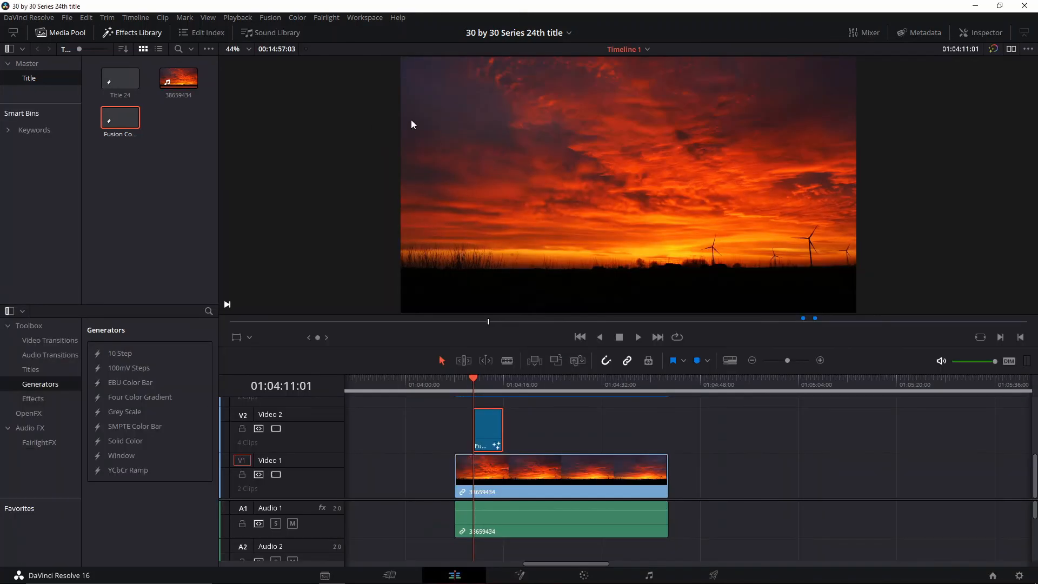
{"action": "left_click_drag", "start_coordinate": [122, 118], "coordinate": [560, 433]}
{"action": "left_click", "coordinate": [567, 428]}
{"action": "right_click", "coordinate": [569, 430]}
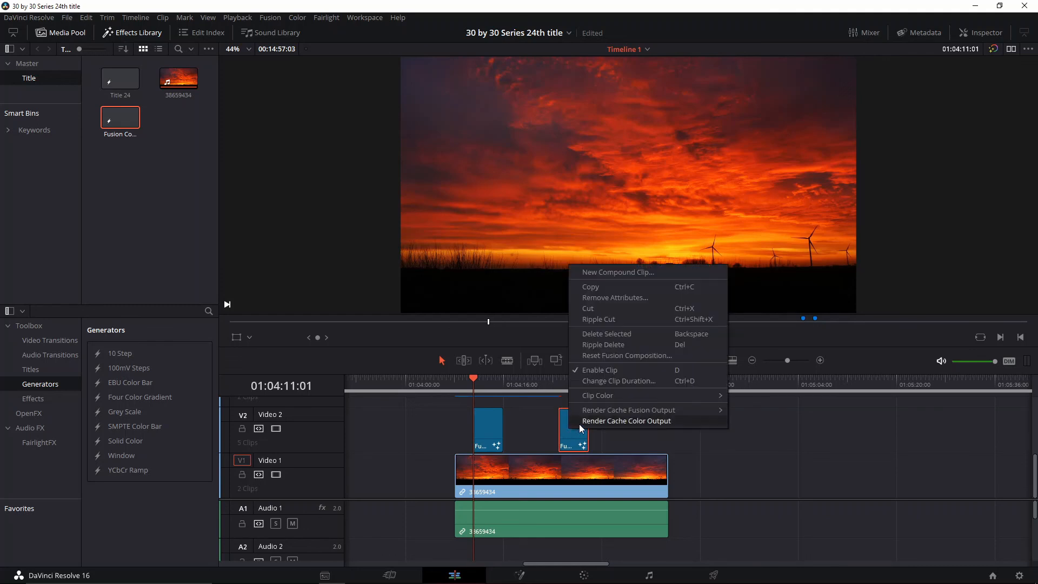
{"action": "left_click", "coordinate": [580, 424]}
- Play both title clips on Video 2 over the sunset footage and review them in full screen
{"action": "key", "text": "space"}
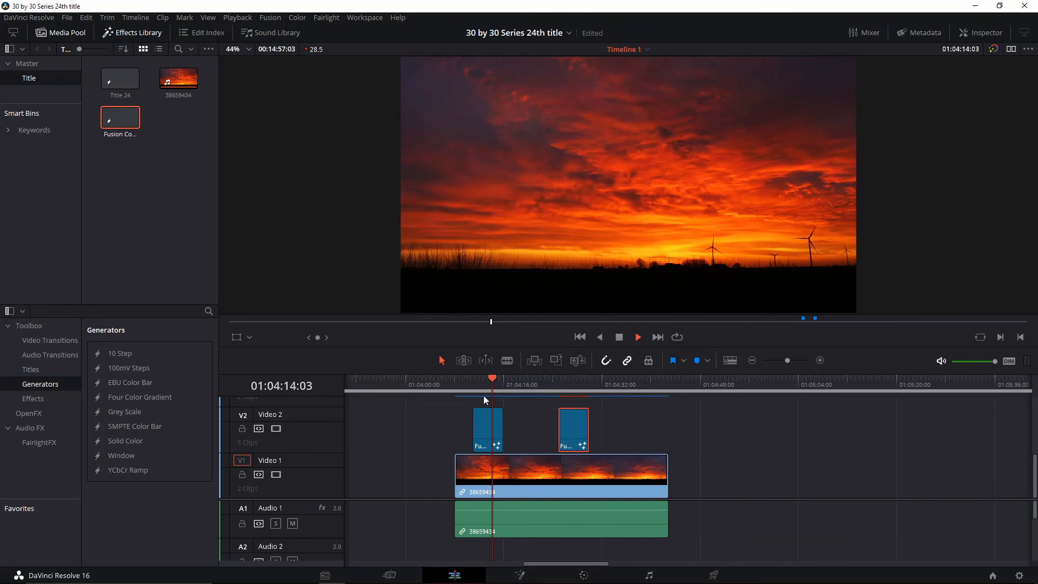
{"action": "left_click", "coordinate": [454, 385]}
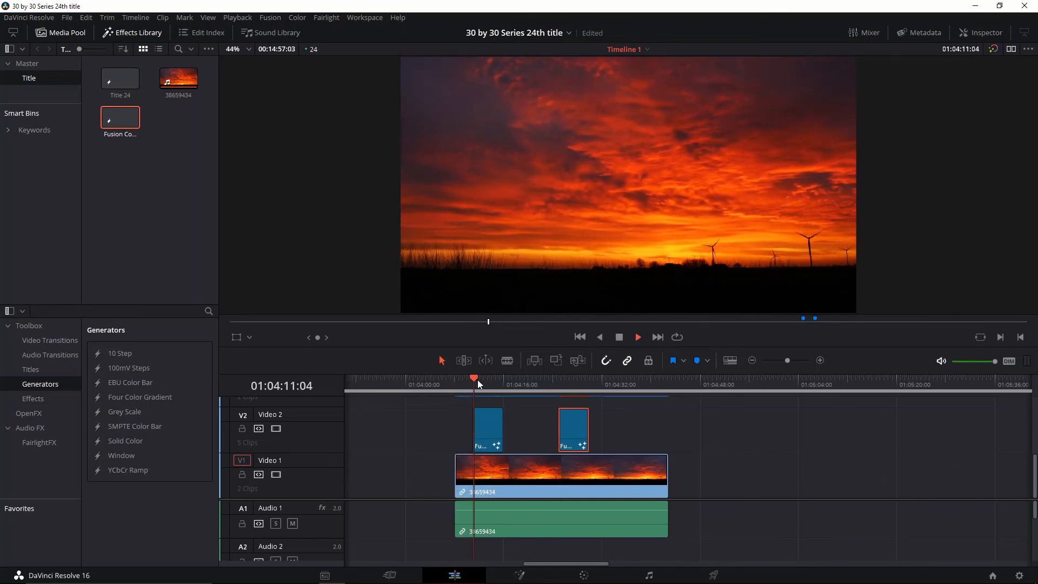
{"action": "key", "text": "ctrl+f"}
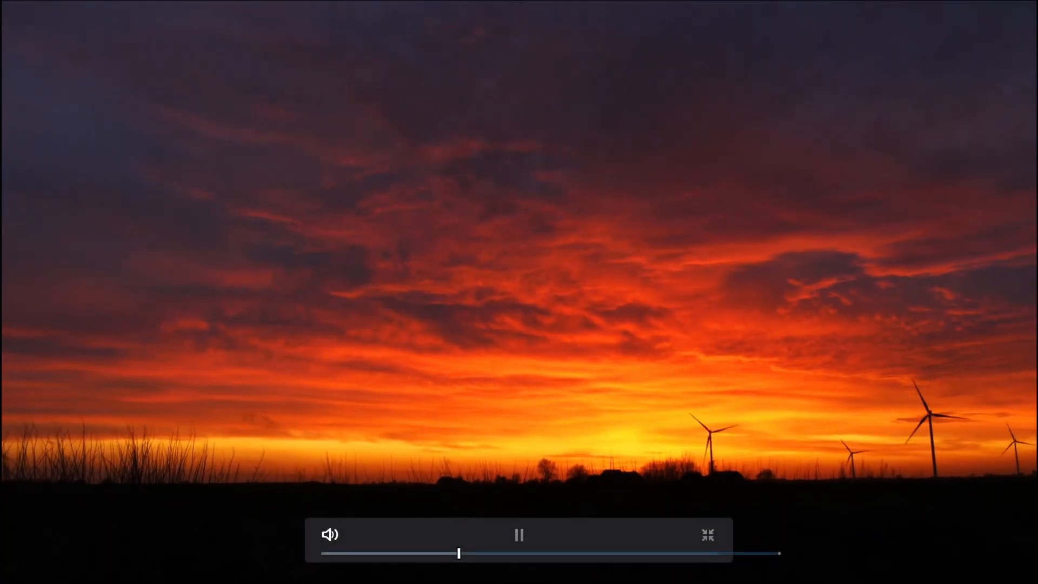
{"action": "key", "text": "Escape"}
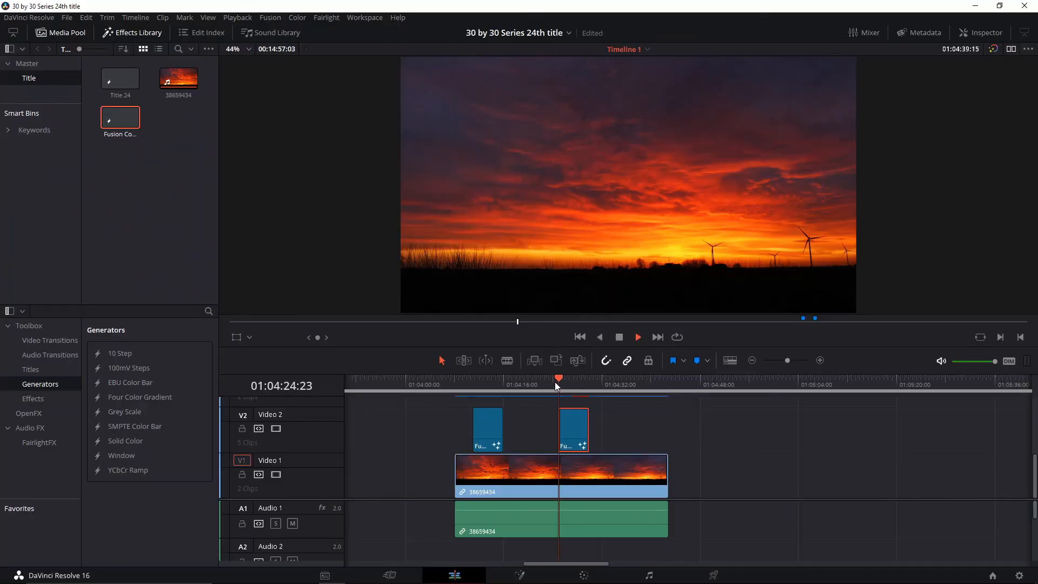
{"action": "key", "text": "ctrl+f"}
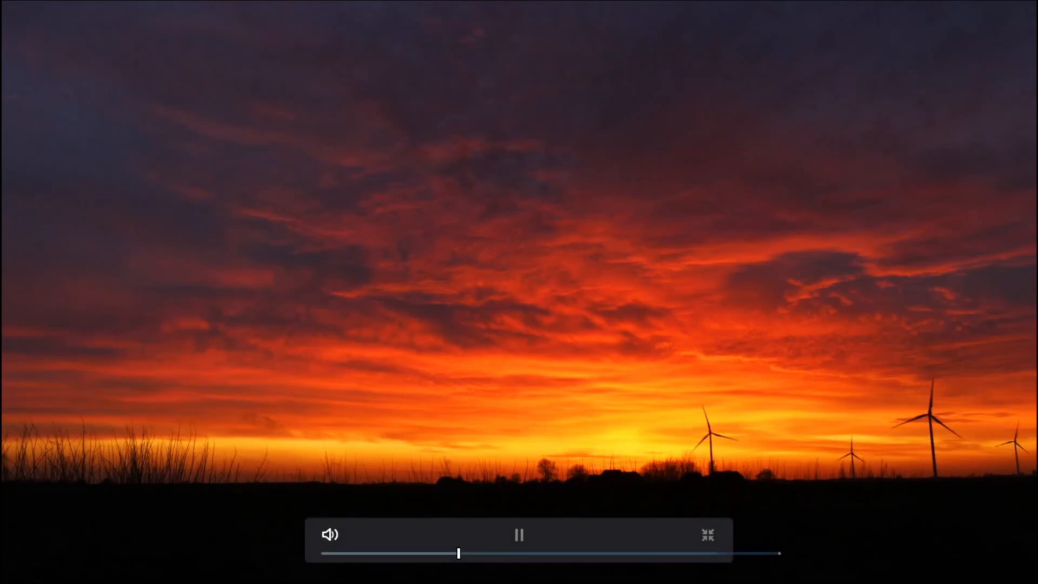
{"action": "key", "text": "Escape"}
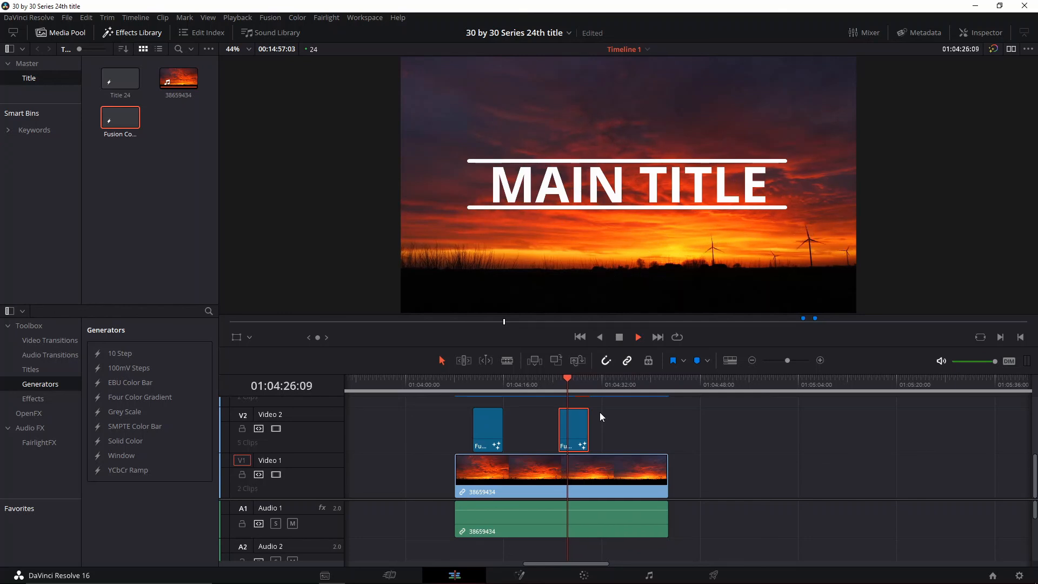
{"action": "key", "text": "space"}
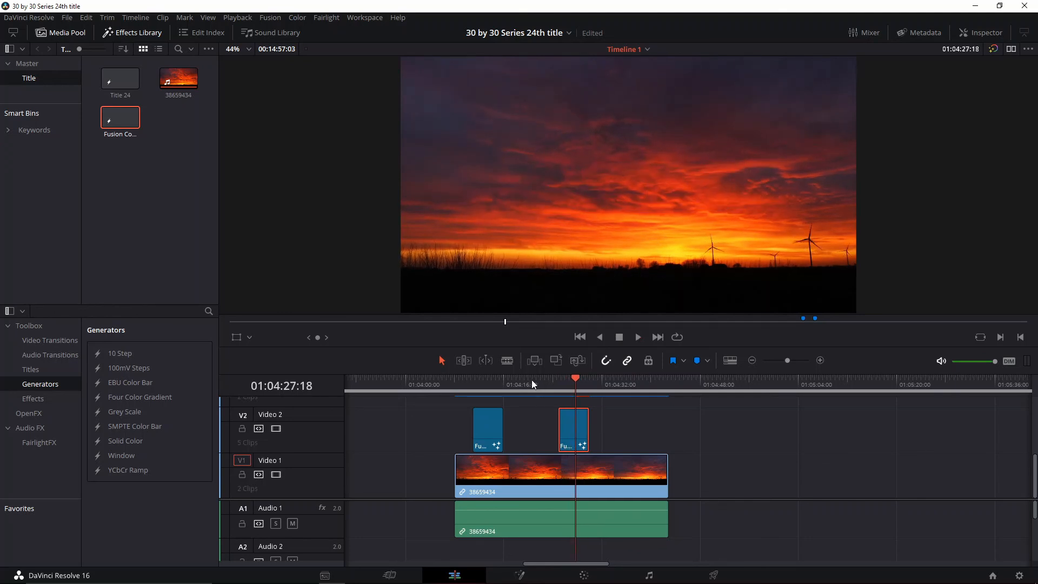
{"action": "left_click_drag", "start_coordinate": [531, 380], "coordinate": [544, 380]}
{"action": "key", "text": "ctrl+f"}
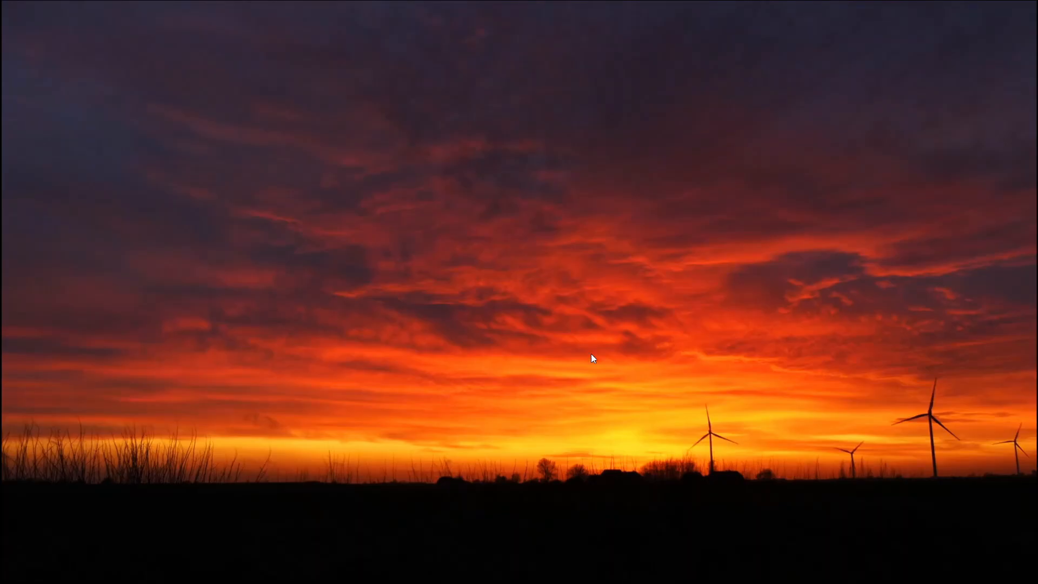
{"action": "mouse_move", "coordinate": [528, 374]}
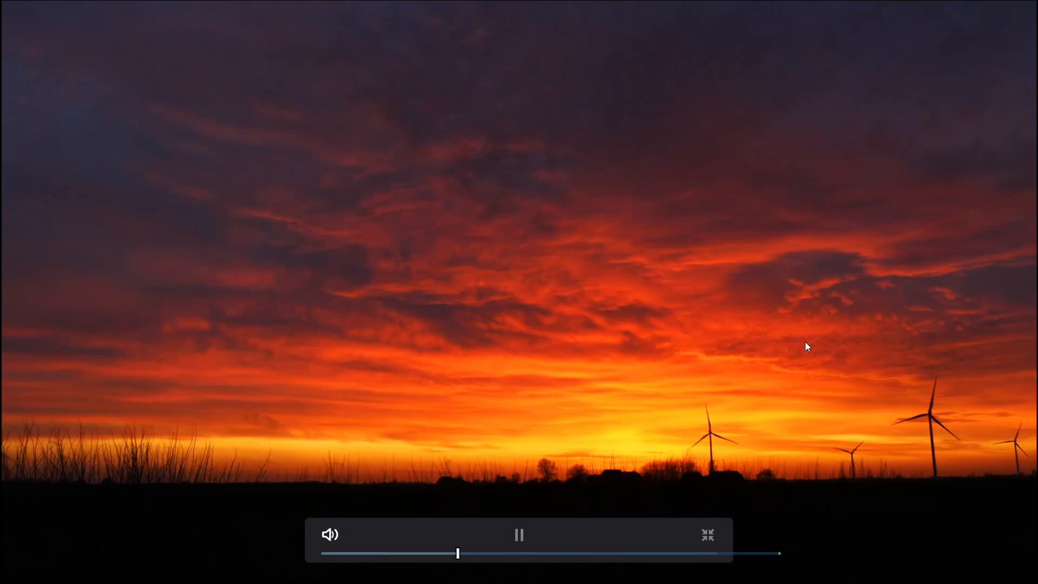